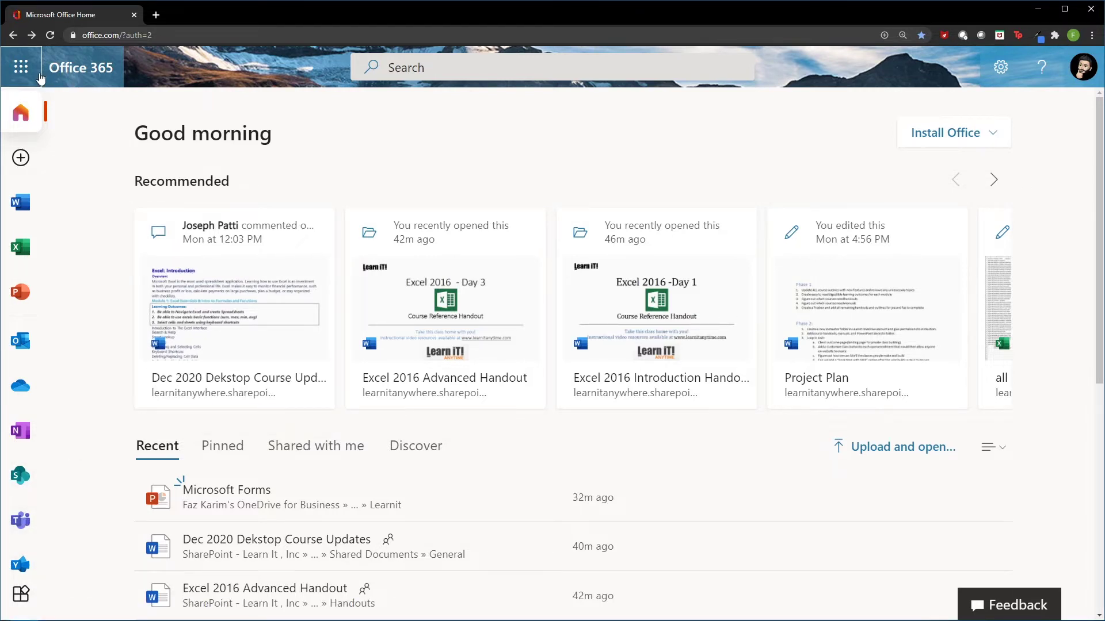
Search the full list of Office 365 apps for "planner" and open Planner.
left_click_drag(39, 73, 100, 117)
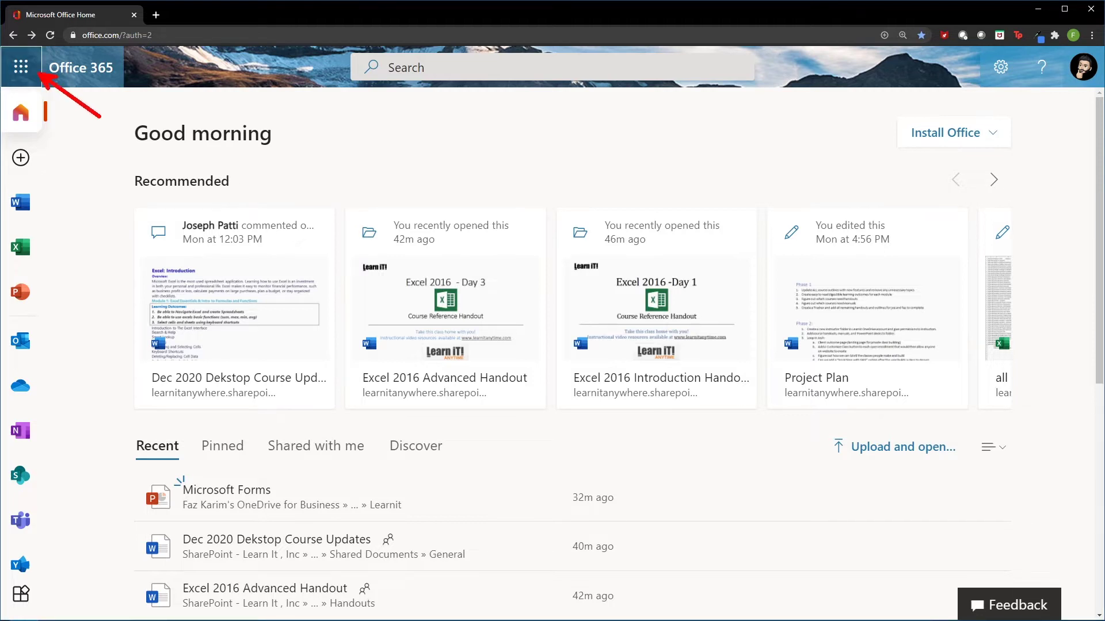
left_click(23, 72)
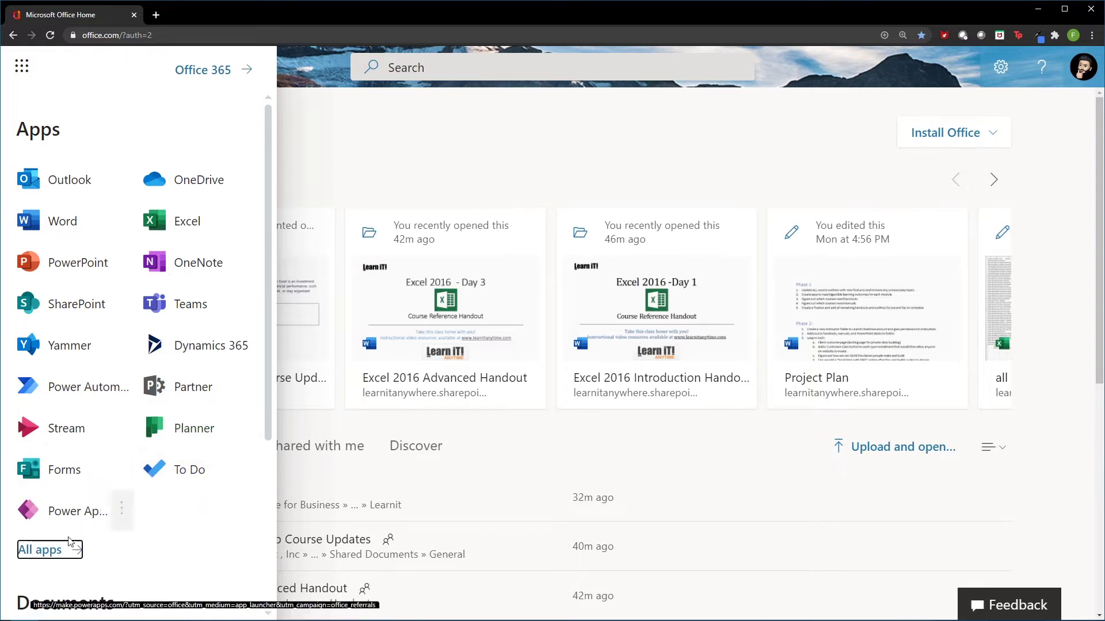
left_click(53, 551)
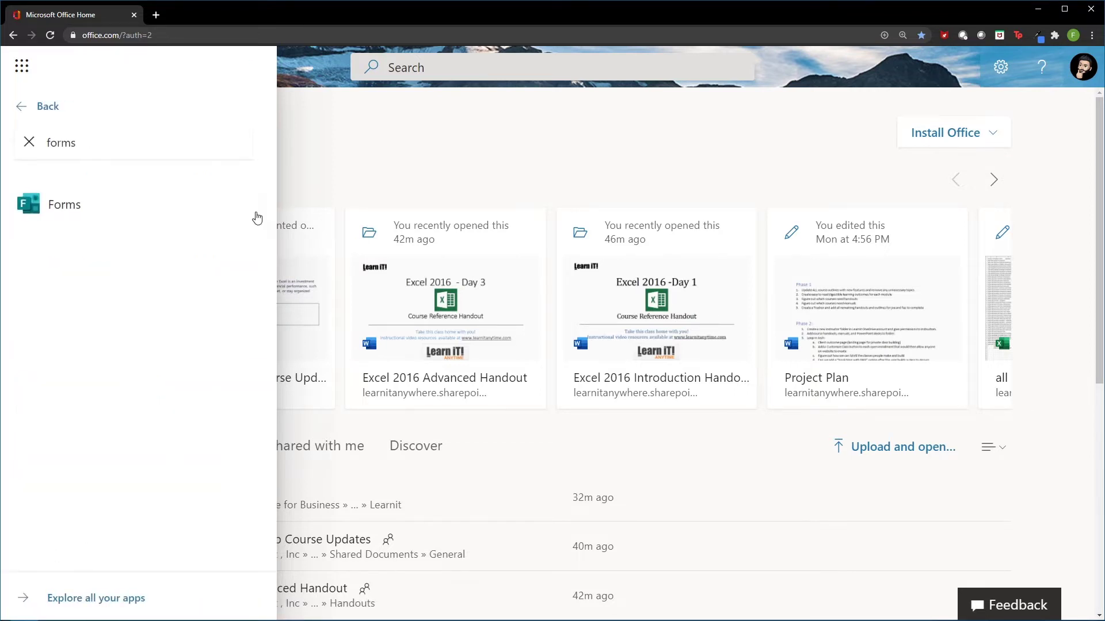
key("BackSpace")
key("BackSpace")
key("BackSpace")
key("BackSpace")
key("BackSpace")
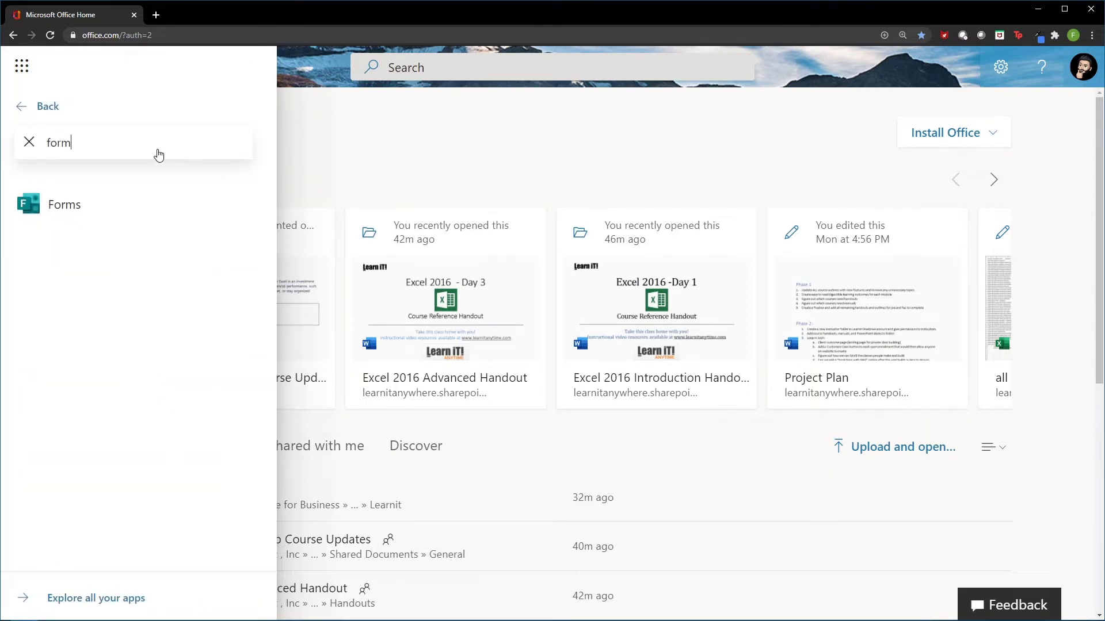
type("planner")
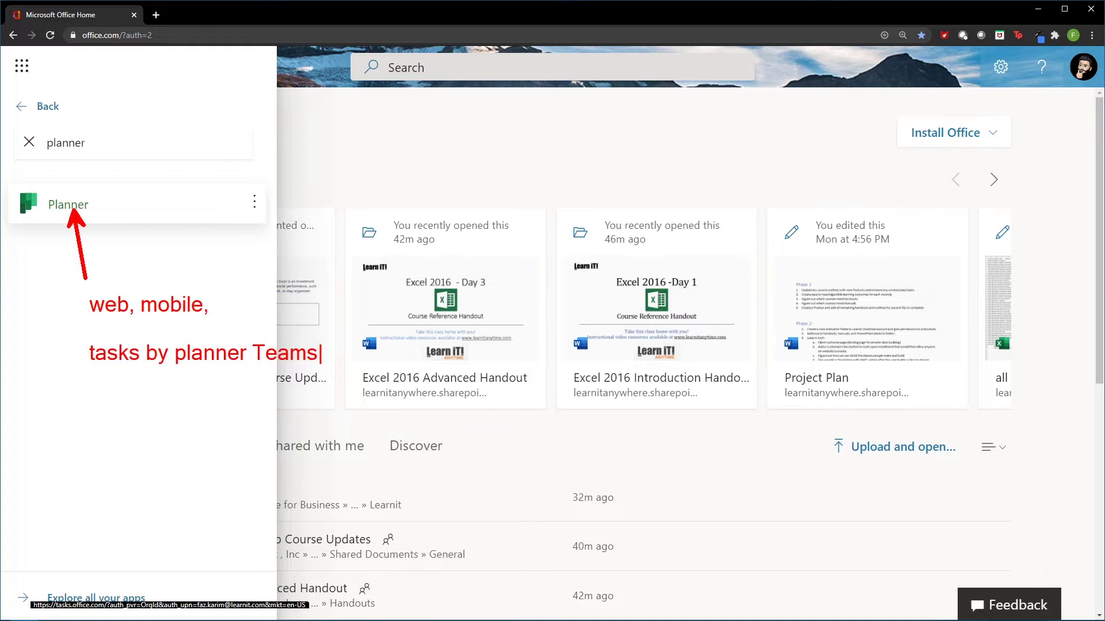
left_click(69, 208)
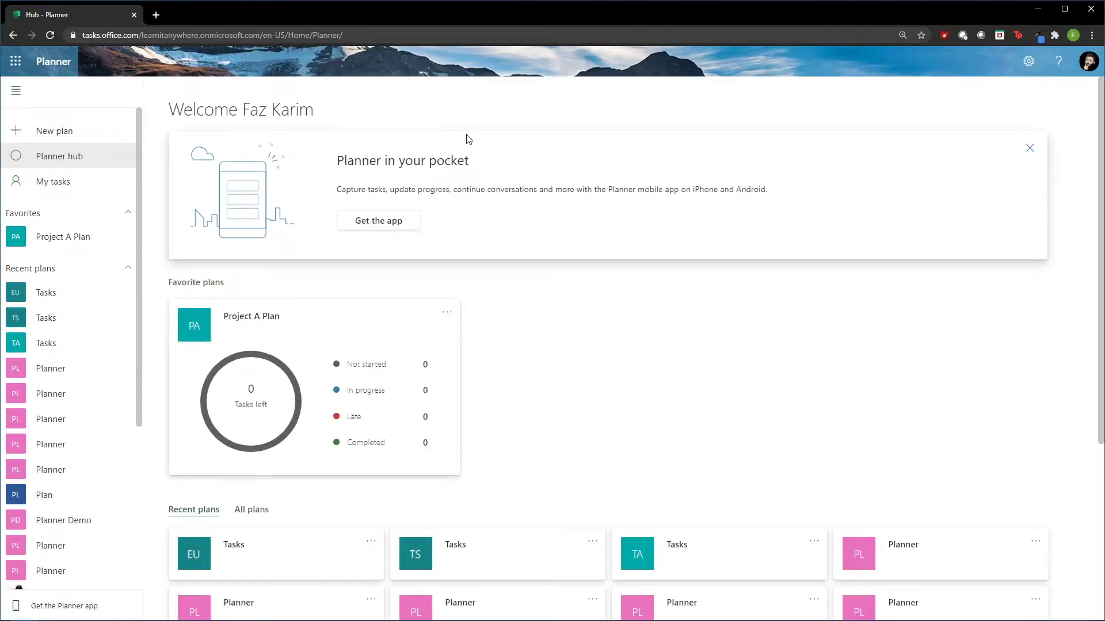
left_click_drag(489, 163, 573, 160)
left_click_drag(85, 67, 135, 67)
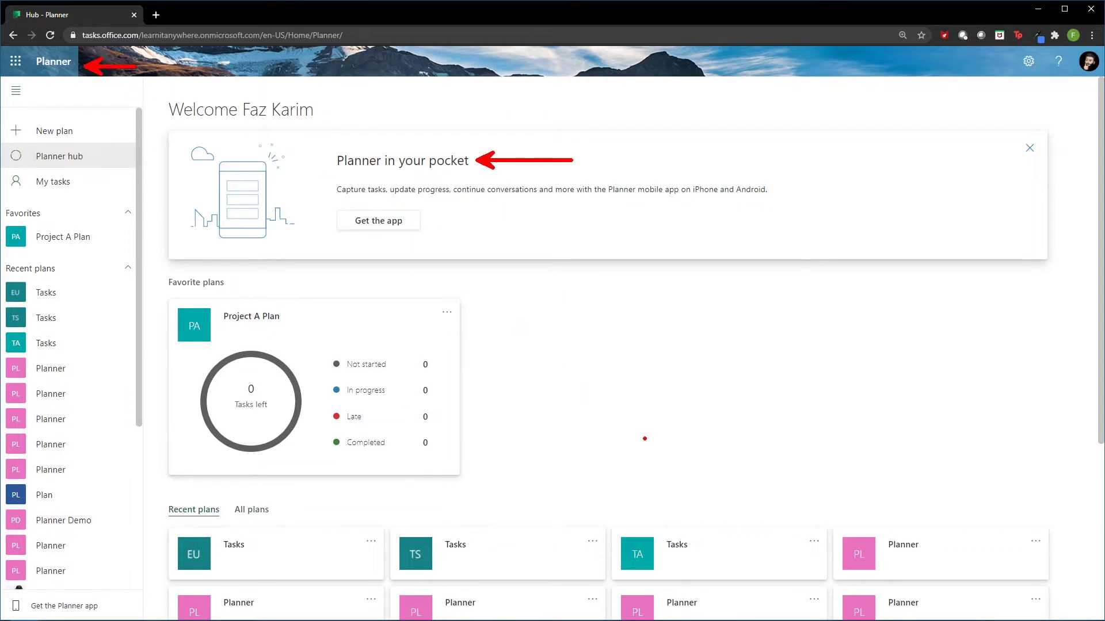
key("Escape")
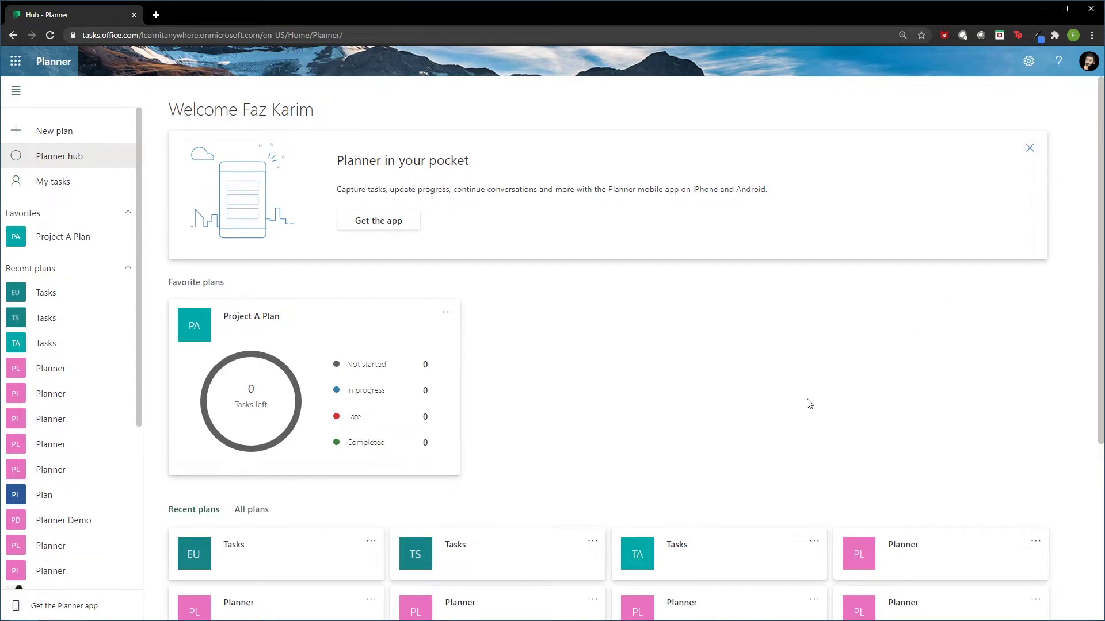
key("ctrl+2")
left_click_drag(103, 155, 171, 156)
left_click_drag(165, 504, 135, 467)
type("1")
key("Escape")
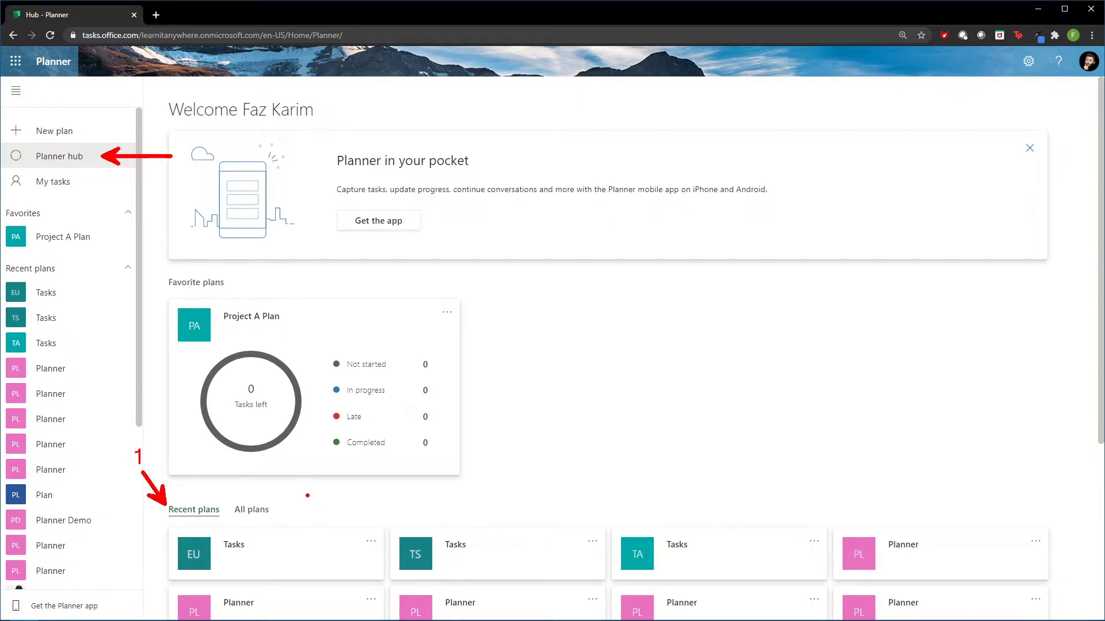
left_click_drag(266, 501, 289, 487)
left_click(300, 490)
type("2")
key("Escape")
left_click_drag(235, 281, 294, 280)
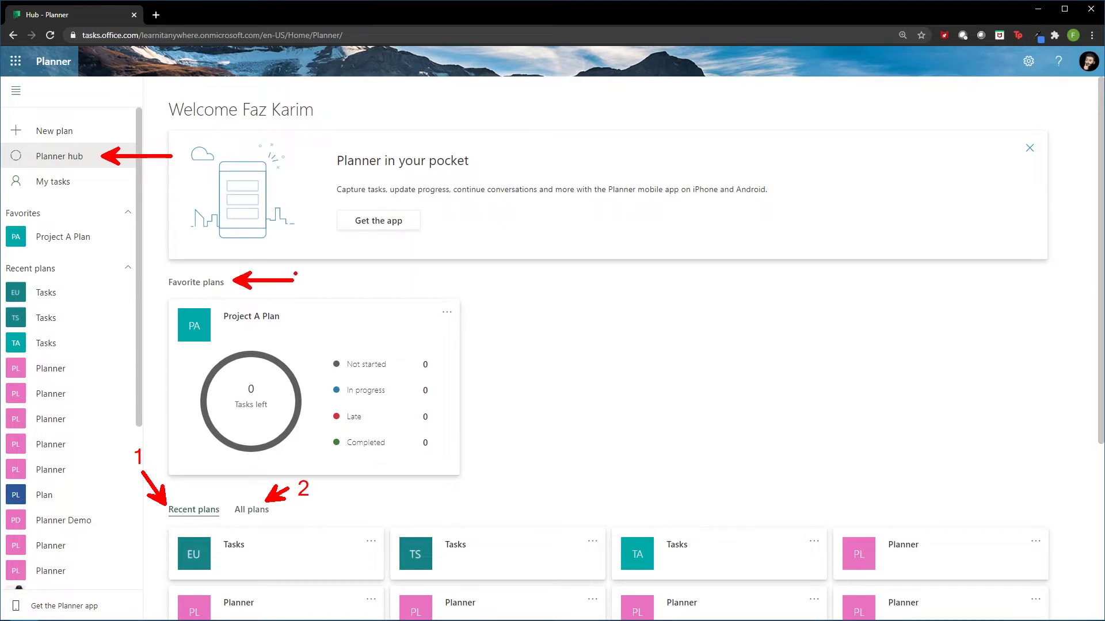
type("t")
type("3")
key("Escape")
left_click_drag(342, 306, 277, 349)
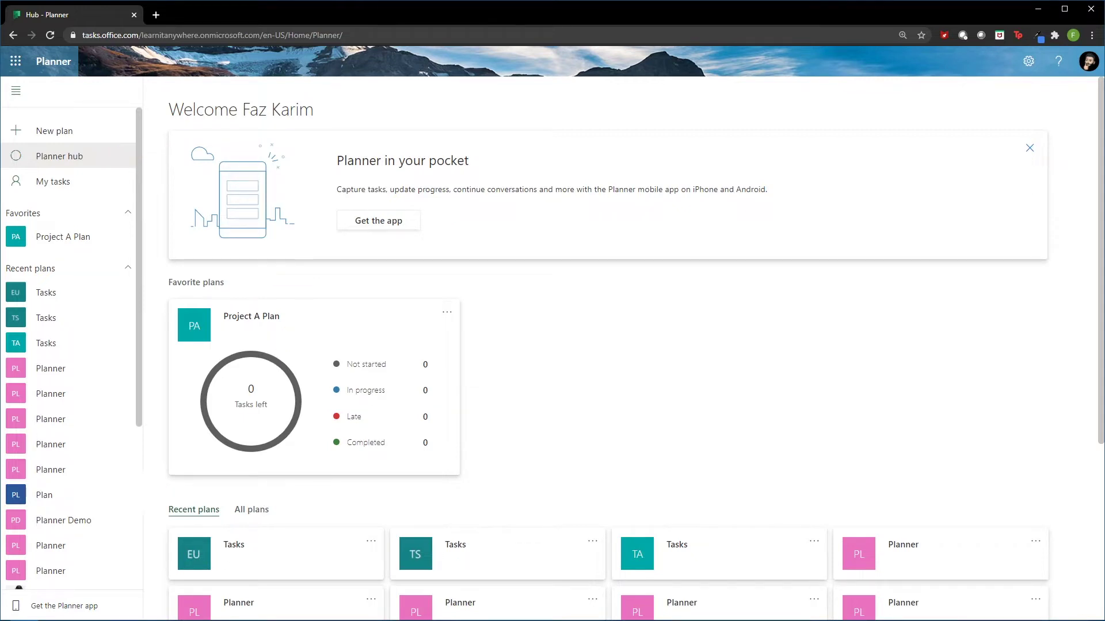
Look through the recent plans in the Planner hub, show all plans, and return to the recent plans.
mouse_move(590, 547)
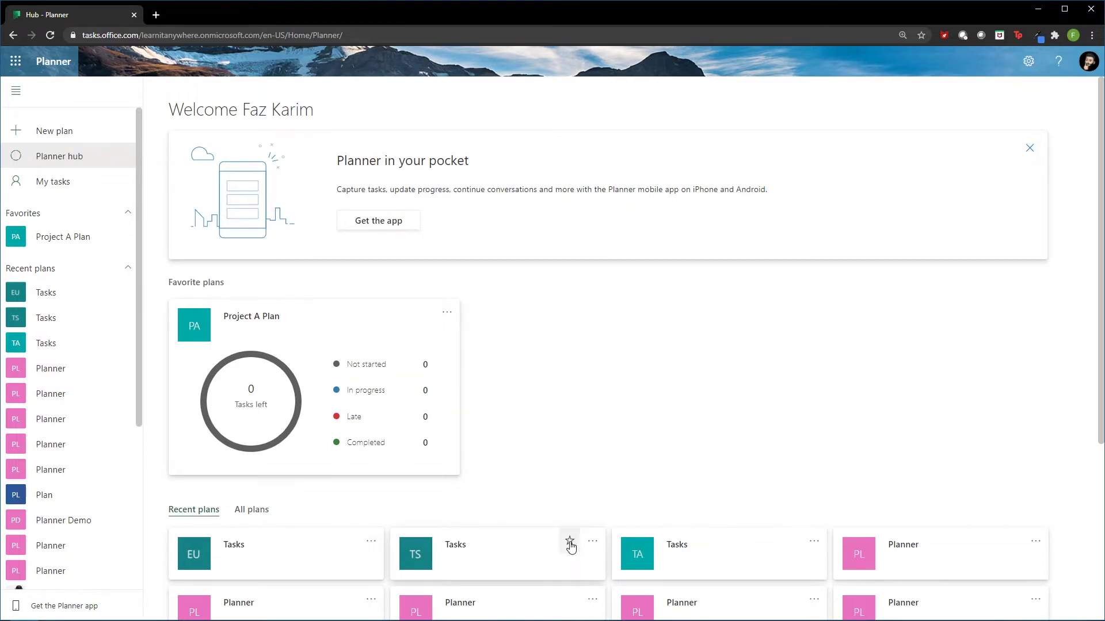
scroll(570, 547, "down", 3)
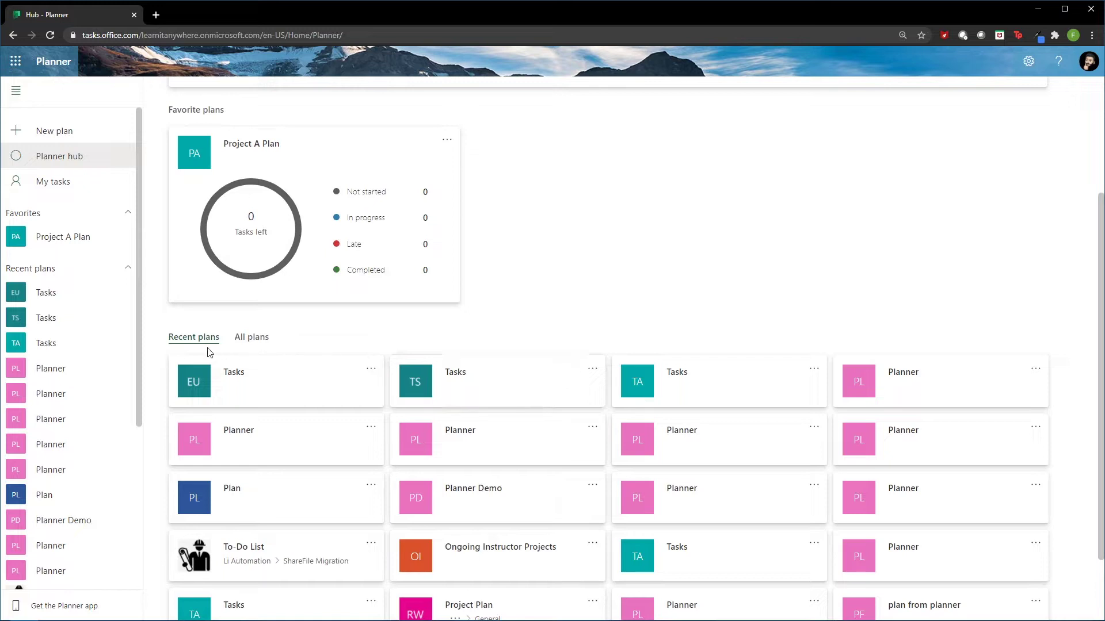
left_click(249, 340)
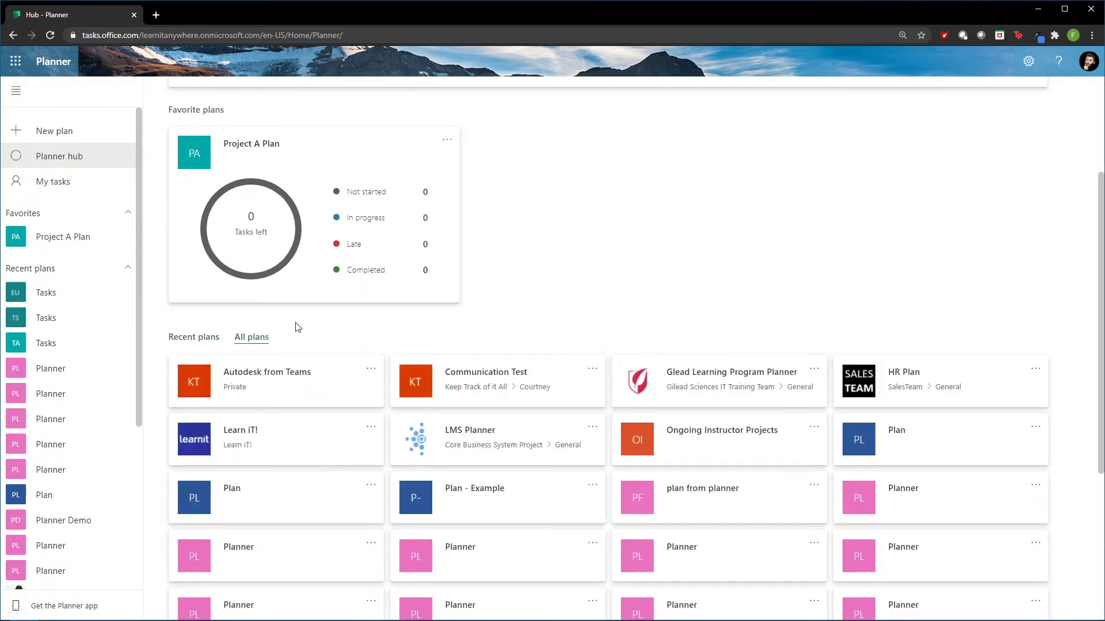
left_click(184, 339)
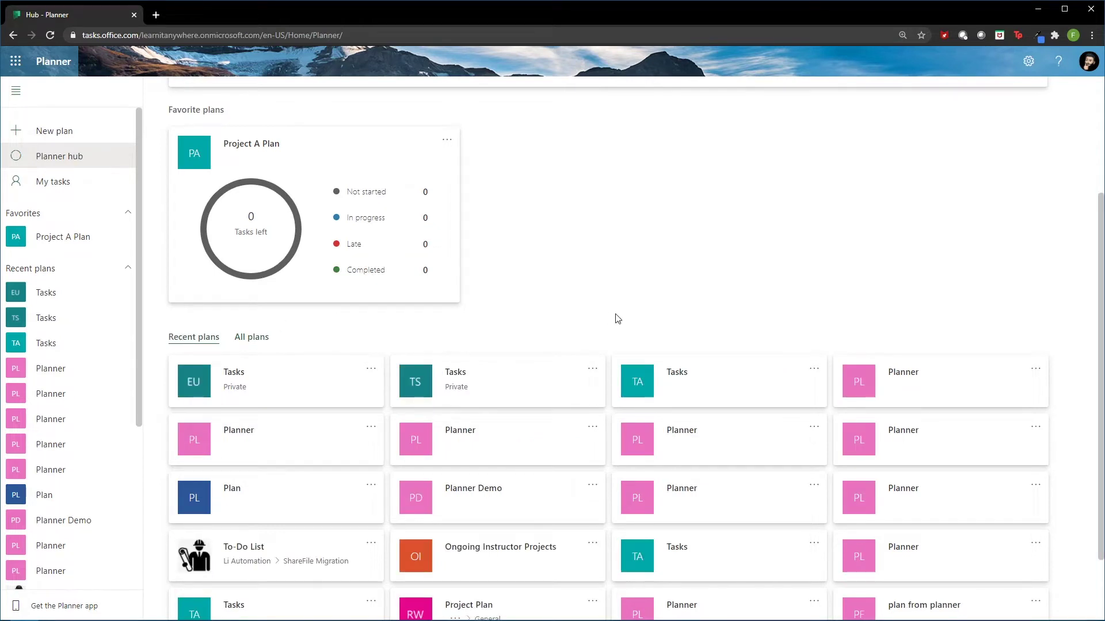
scroll(617, 319, "up", 3)
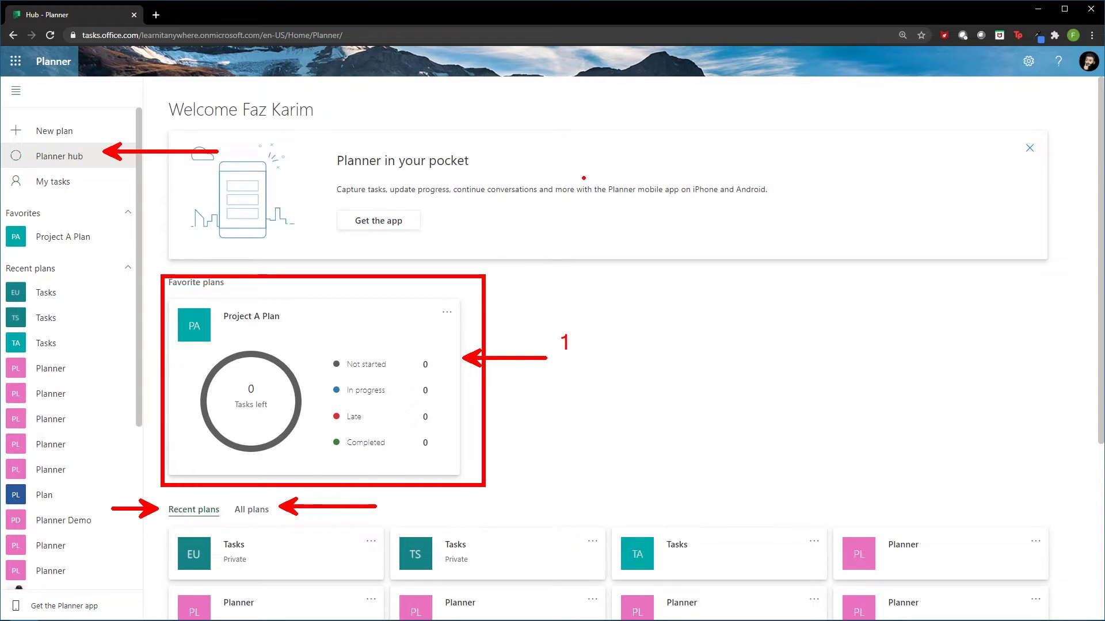
Start a new plan and assign it to the existing public Team Sandbox - IT group that has the Teams logo.
mouse_move(334, 191)
left_mouse_down()
mouse_move(329, 113)
mouse_move(144, 51)
mouse_move(39, 102)
mouse_move(28, 123)
mouse_move(52, 121)
mouse_move(36, 115)
left_mouse_up()
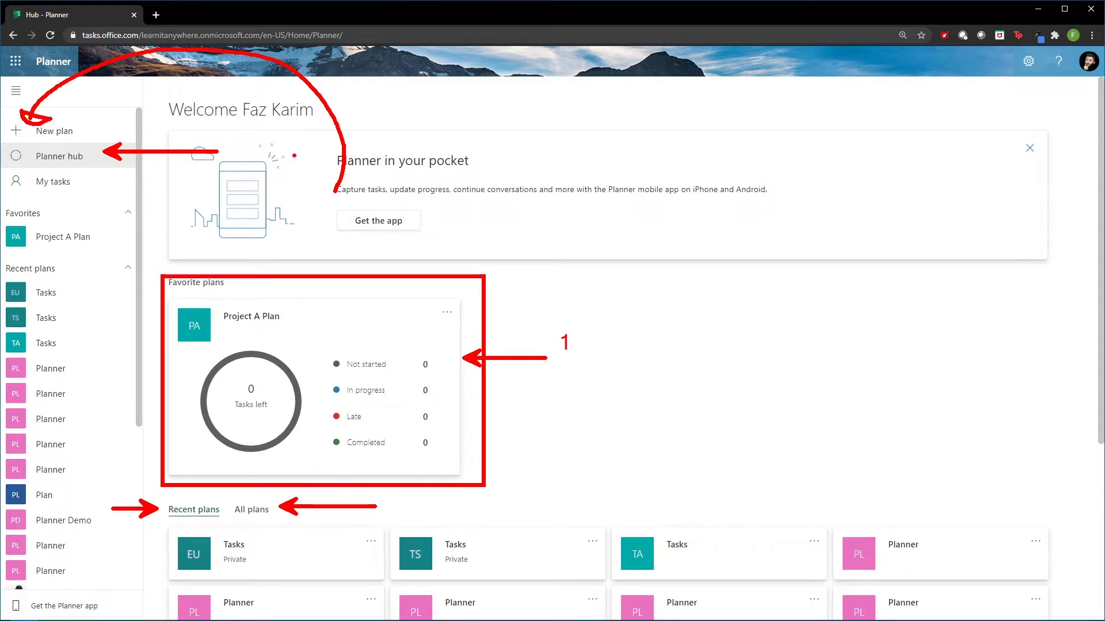
key("Escape")
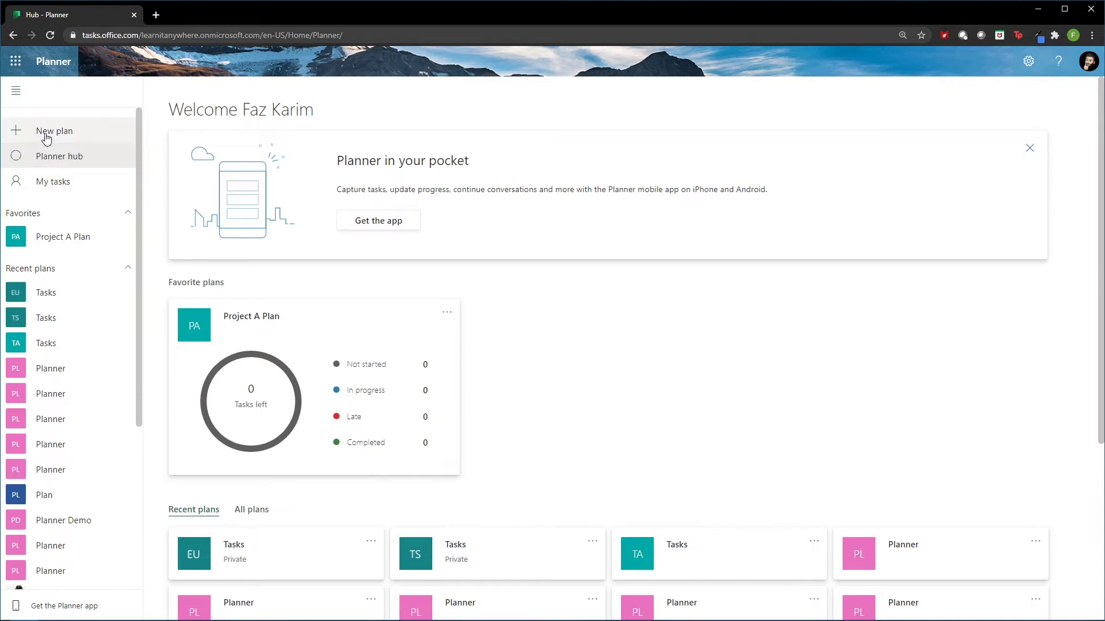
left_click(50, 138)
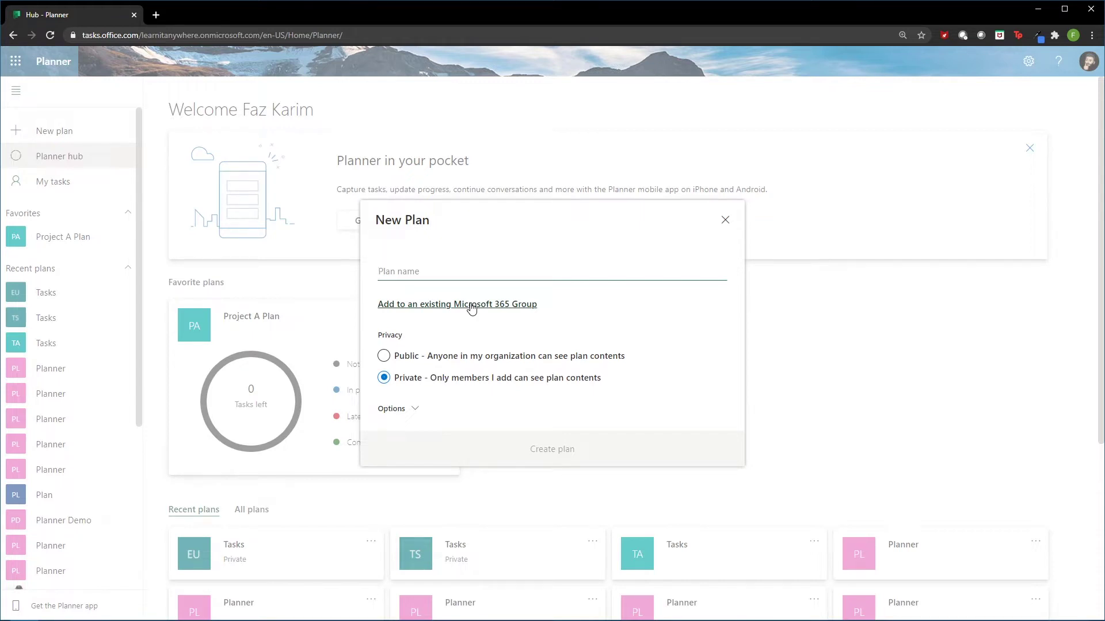
key("ctrl+2")
mouse_move(452, 287)
left_mouse_down()
mouse_move(469, 309)
mouse_move(451, 313)
left_mouse_up()
key("Escape")
left_click(449, 311)
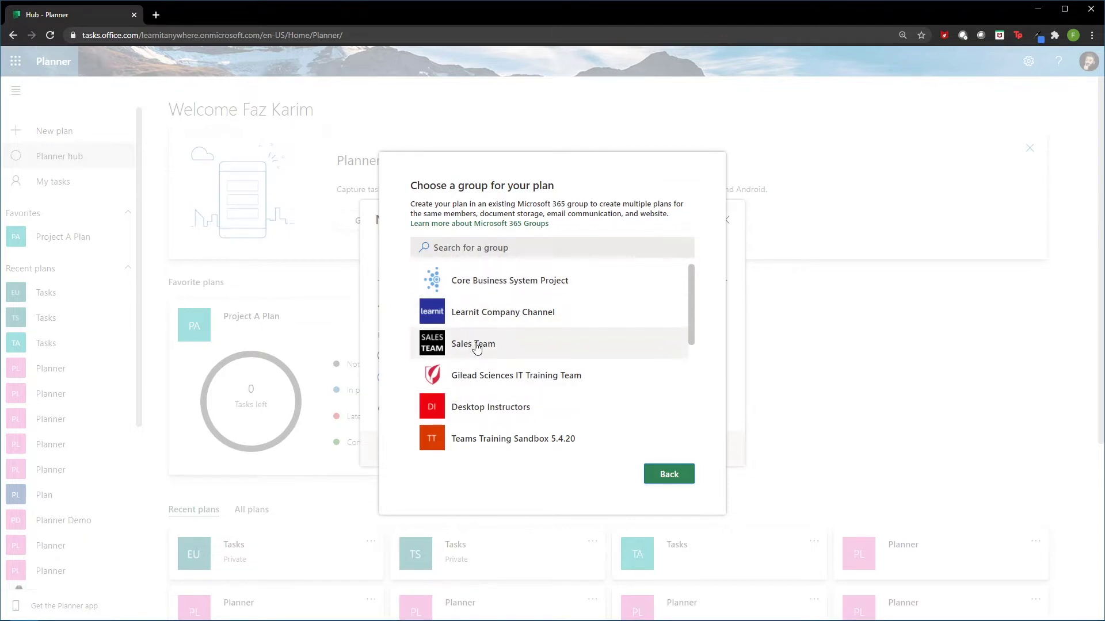
scroll(484, 345, "down", 2)
scroll(476, 349, "down", 2)
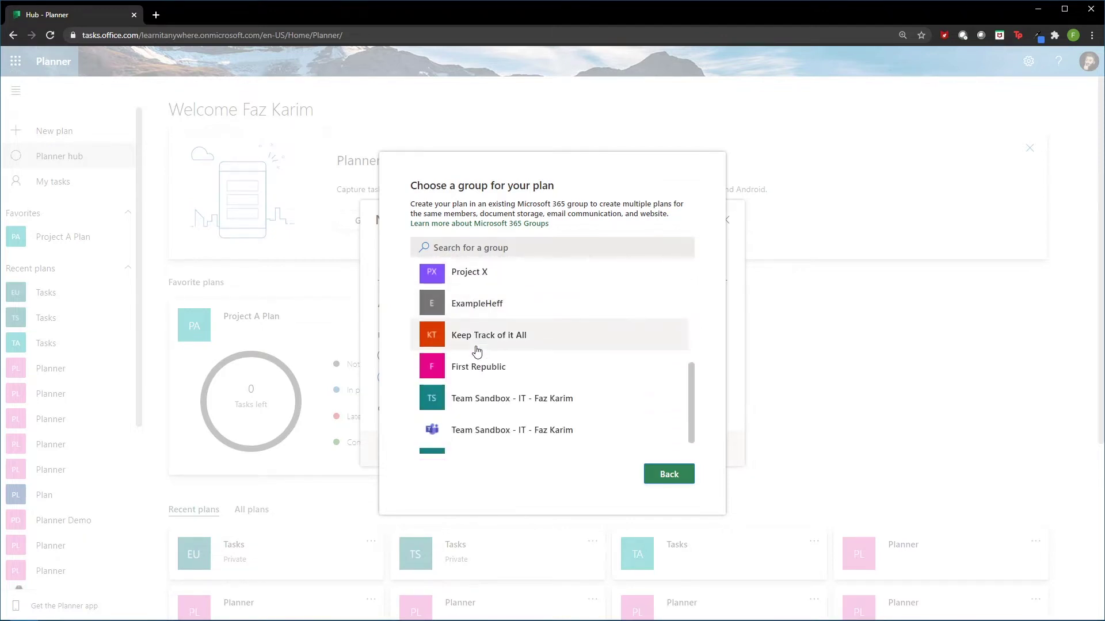
left_click(496, 432)
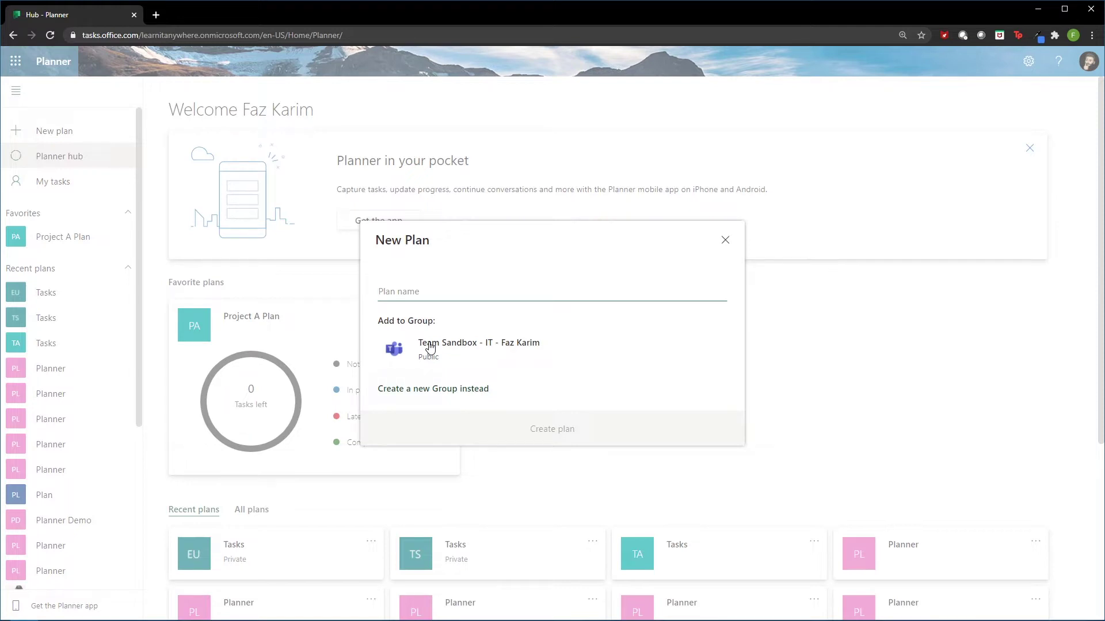
Name the new plan "Planner Demo" and create it.
left_click(398, 295)
type("Planner")
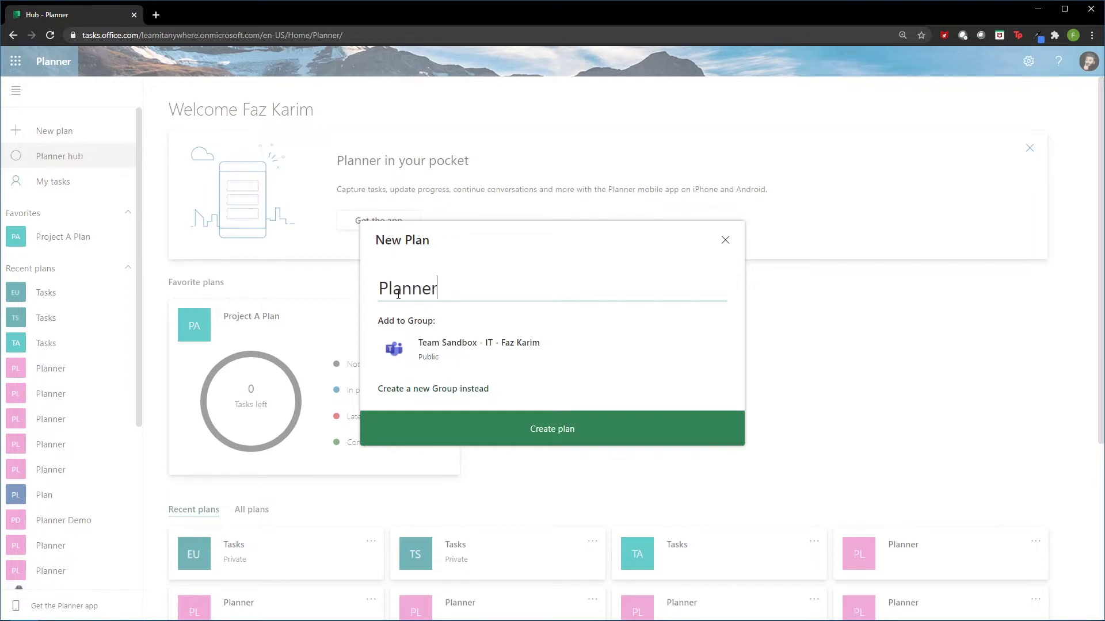
type(" Demo")
left_click(549, 431)
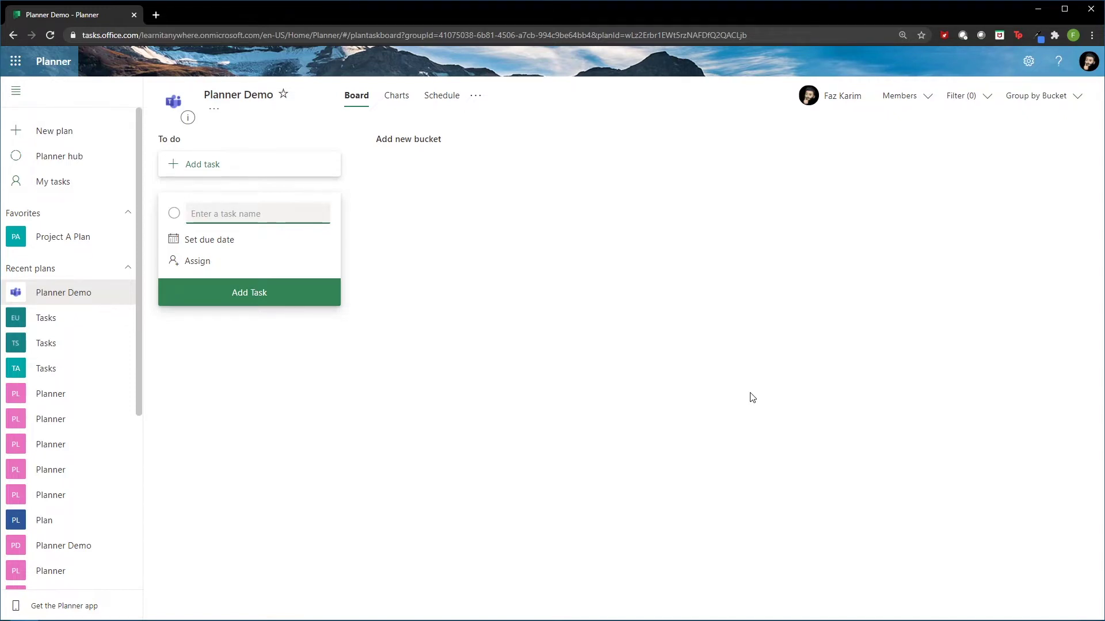
View the plan's member list and its field for adding a member, and close the list without adding anyone.
mouse_move(764, 72)
left_mouse_down()
mouse_move(999, 117)
mouse_move(1093, 117)
left_mouse_up()
left_click_drag(903, 102, 903, 174)
key("Escape")
left_click(919, 98)
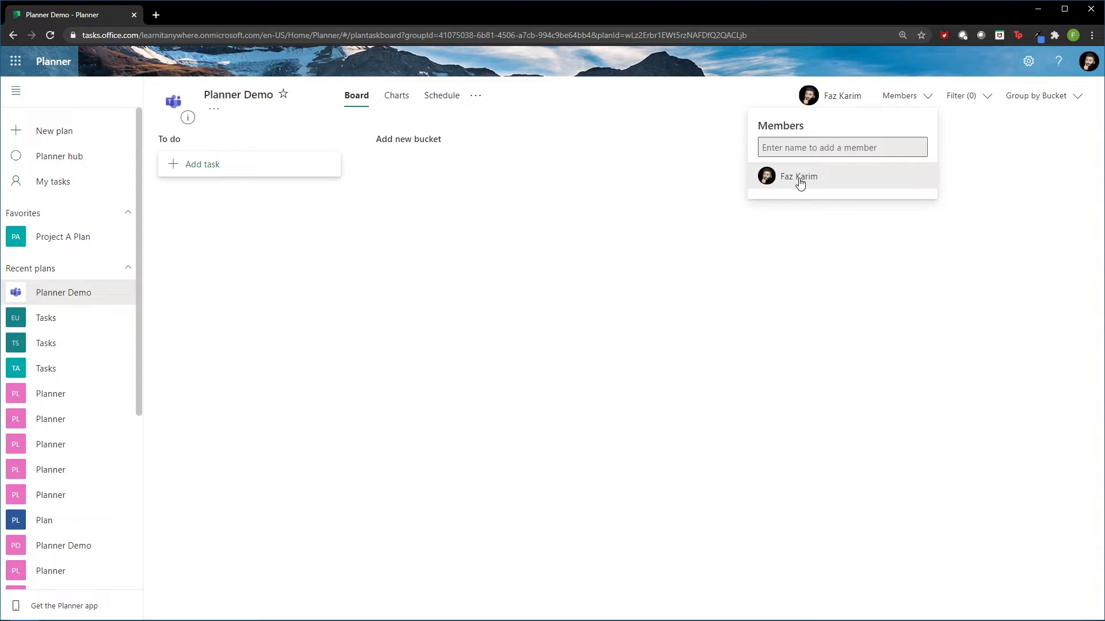
left_click(834, 146)
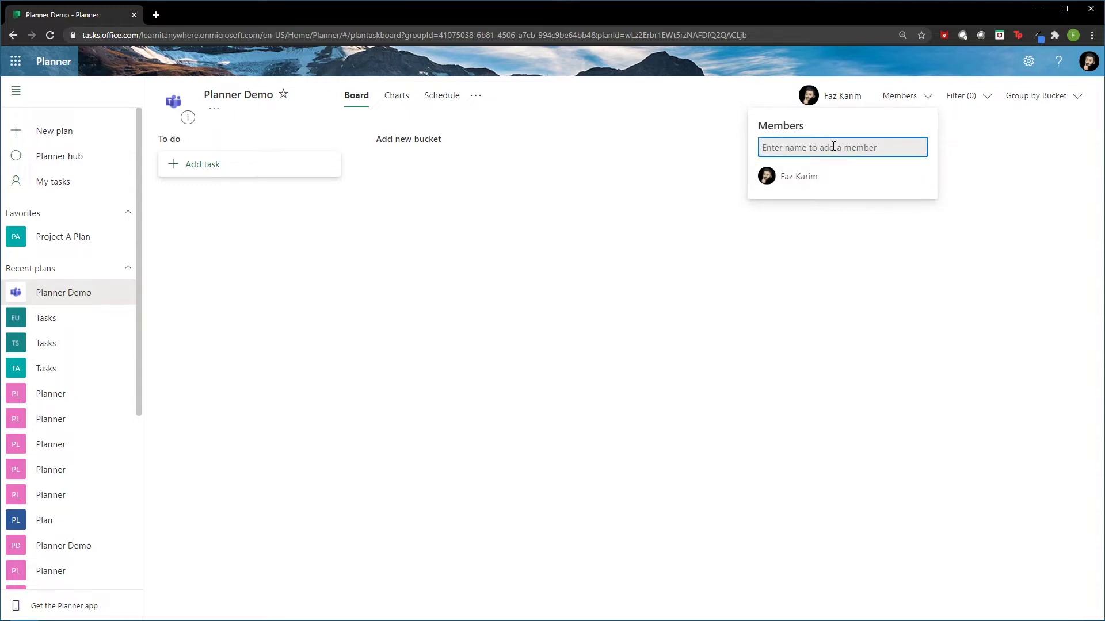
left_click(807, 326)
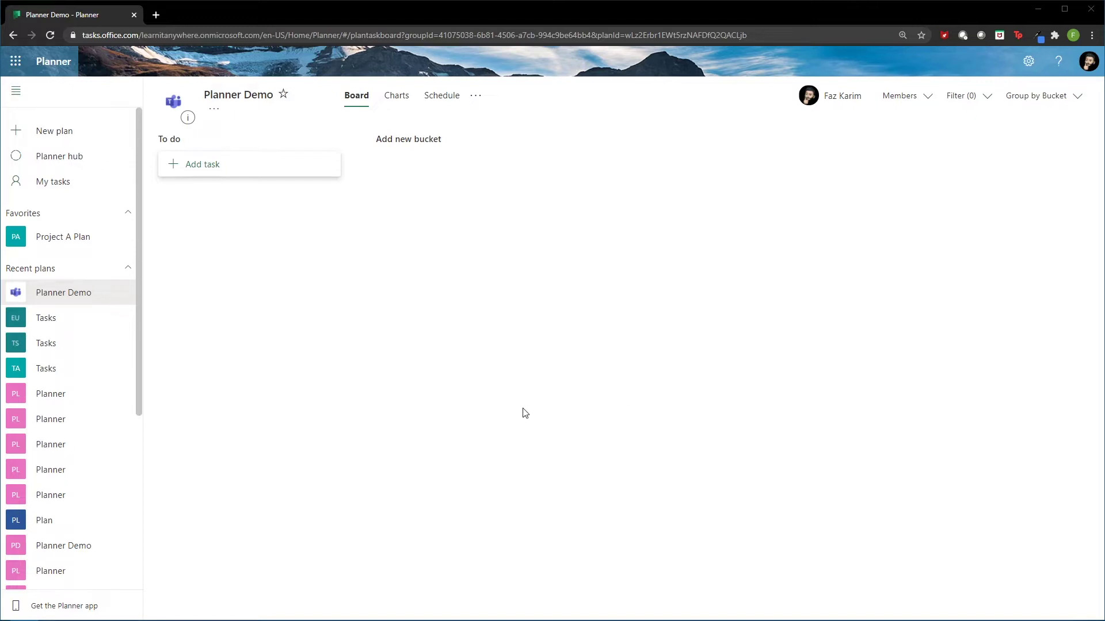
Rename the "To do" bucket to "Phase 1".
left_click(185, 140)
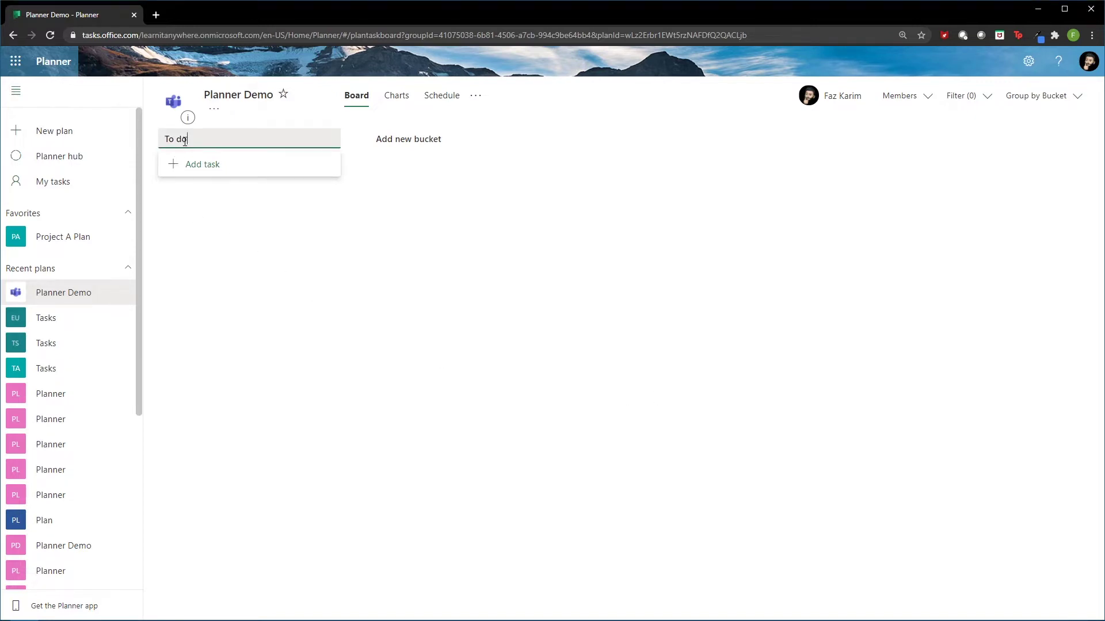
key("BackSpace")
key("BackSpace")
key("BackSpace")
type("Phase 1")
Add two new buckets named "Phase 2" and "Phase 3" to the board.
left_click(392, 141)
type("P")
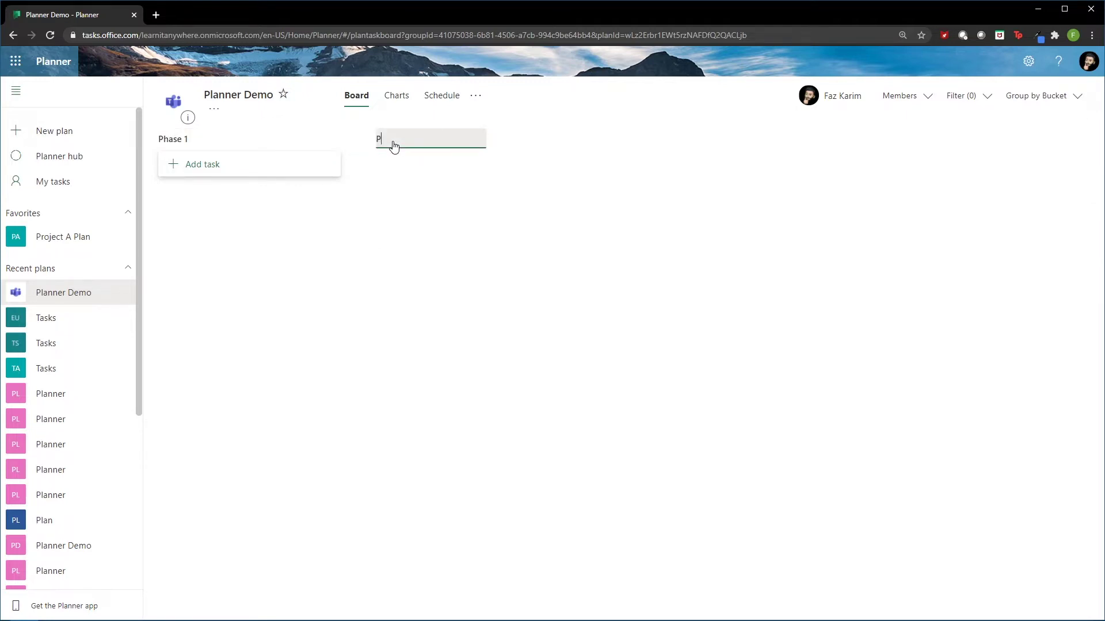
type("hase 2")
left_click(581, 144)
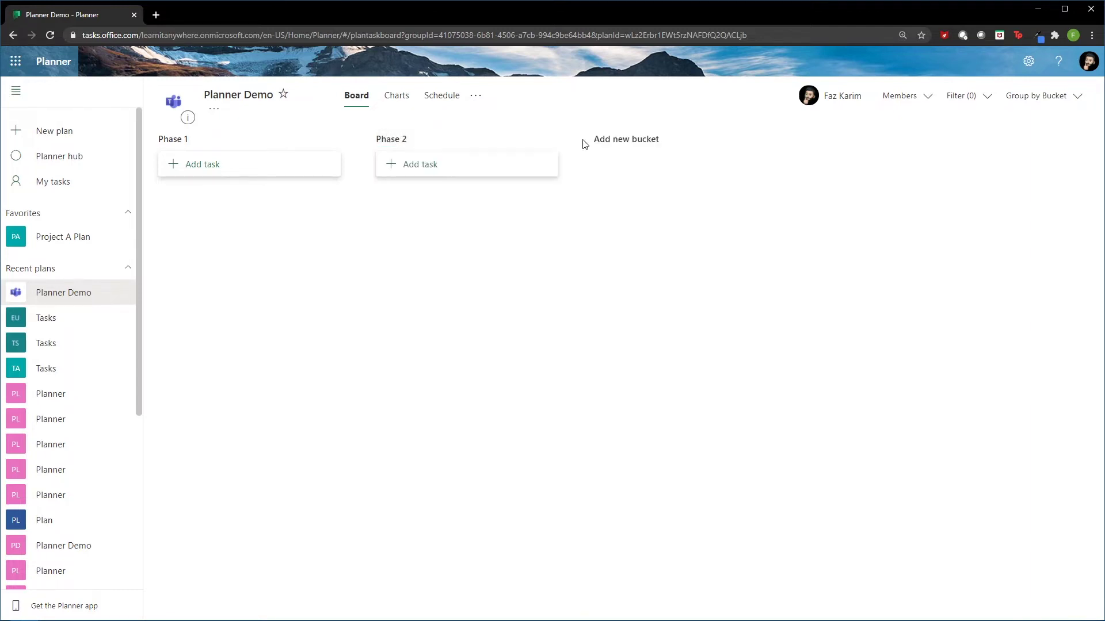
left_click(616, 147)
type("Phase 3")
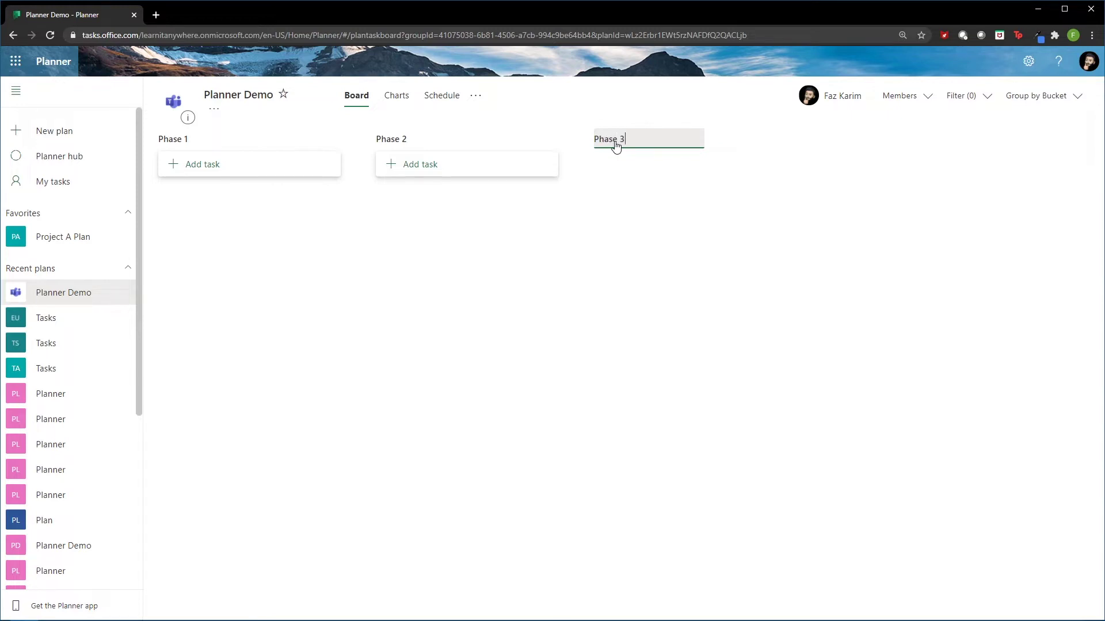
left_click(754, 292)
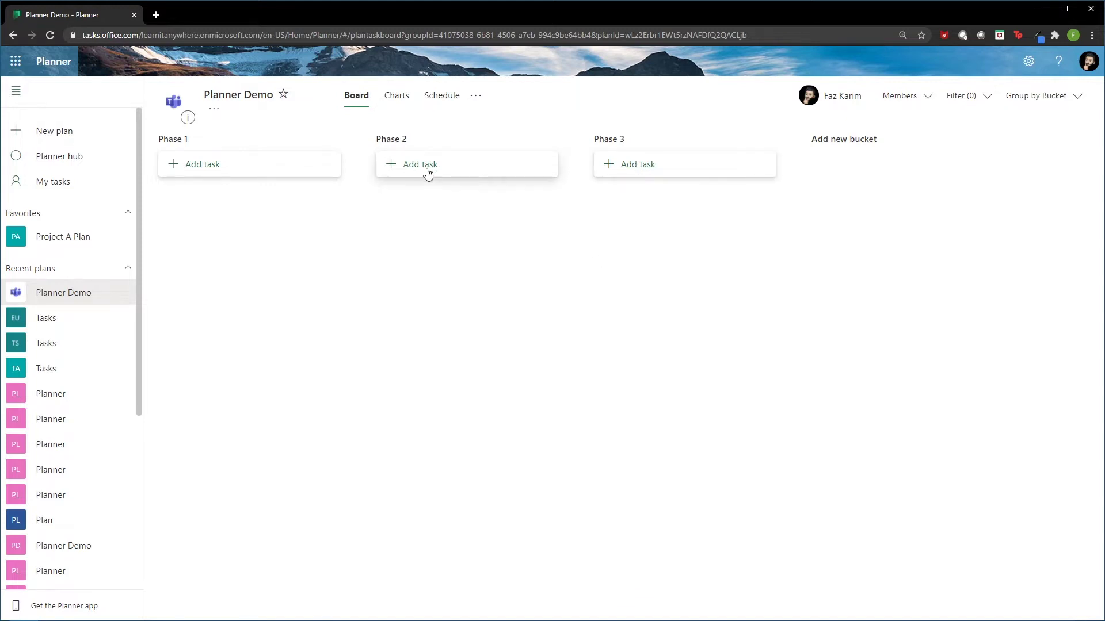
Add a task named "Demo of planner" to the Phase 1 bucket, due 30 December 2020 and assigned to the listed plan member.
left_click(193, 166)
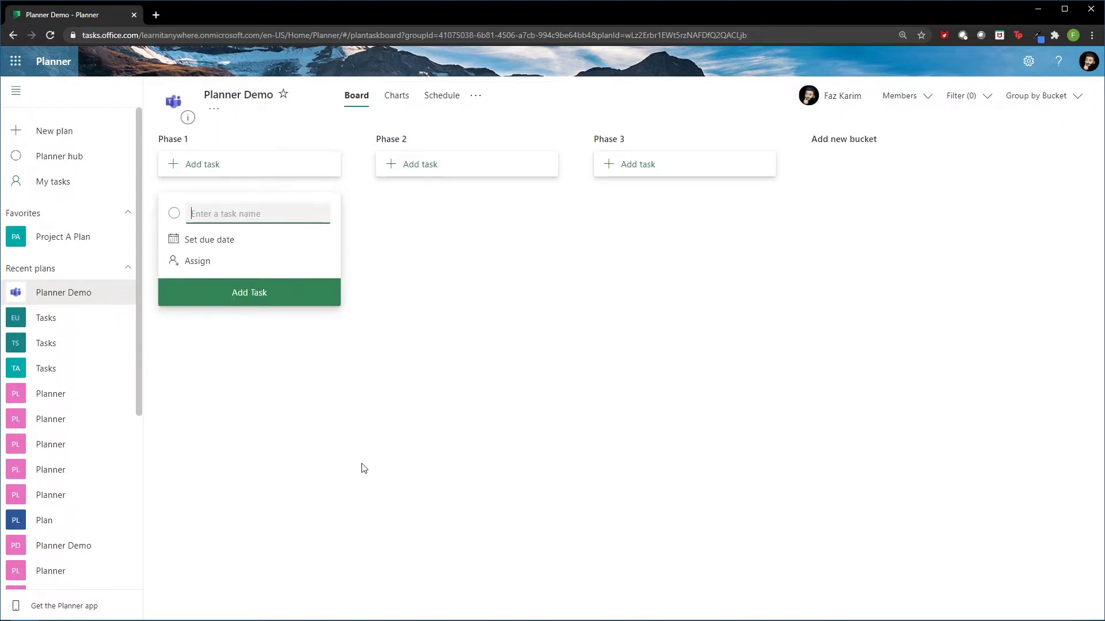
type("Demo of planner")
left_click(211, 246)
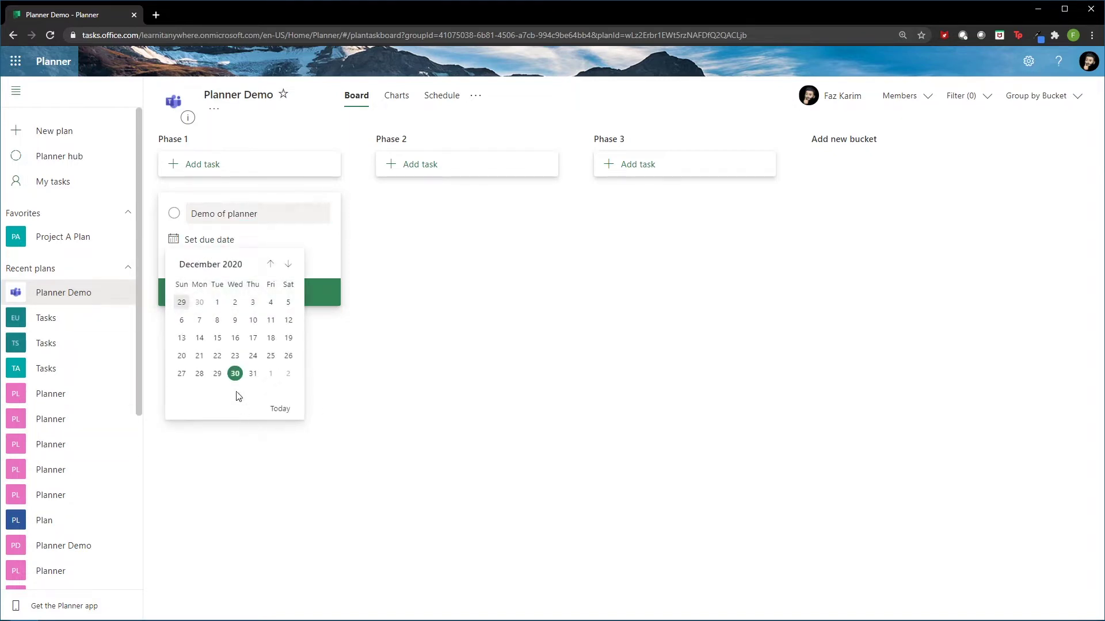
left_click(235, 374)
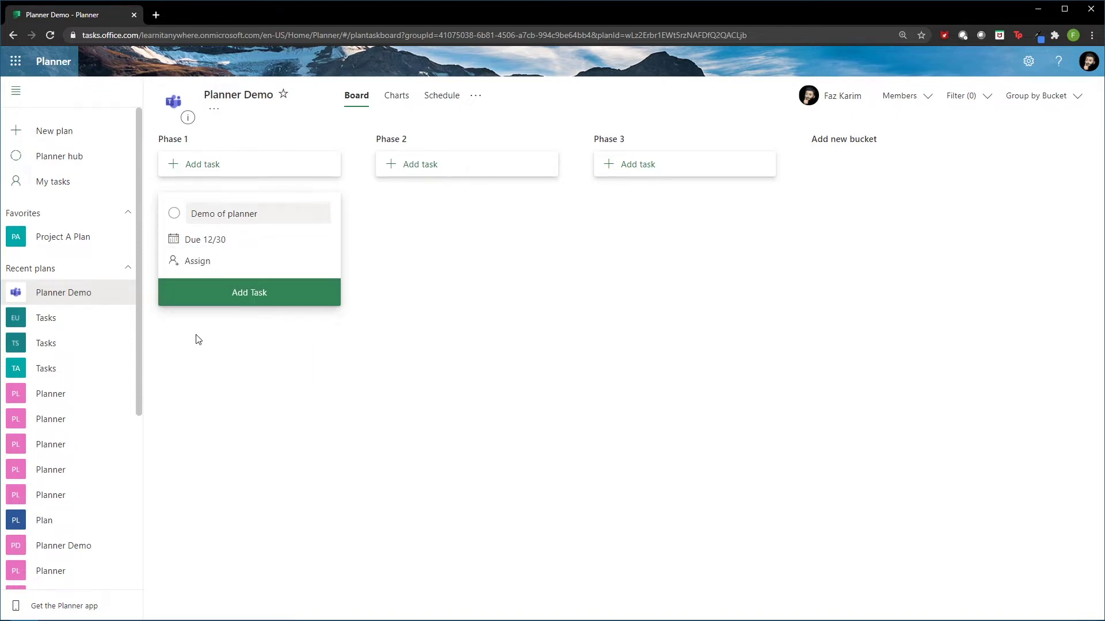
left_click(199, 263)
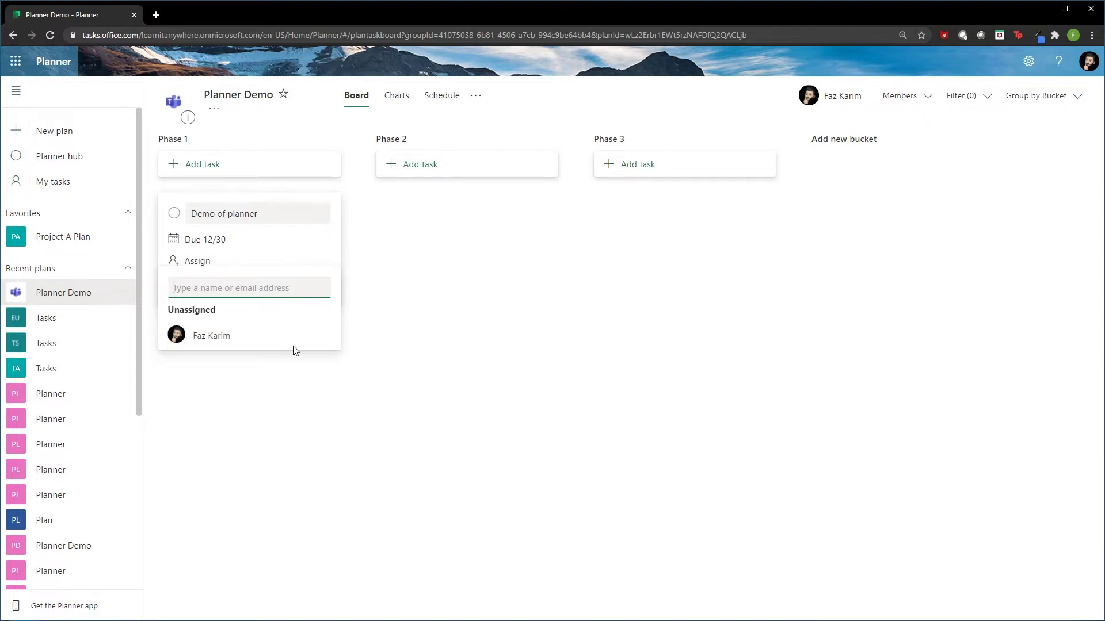
left_click(216, 339)
left_click(407, 477)
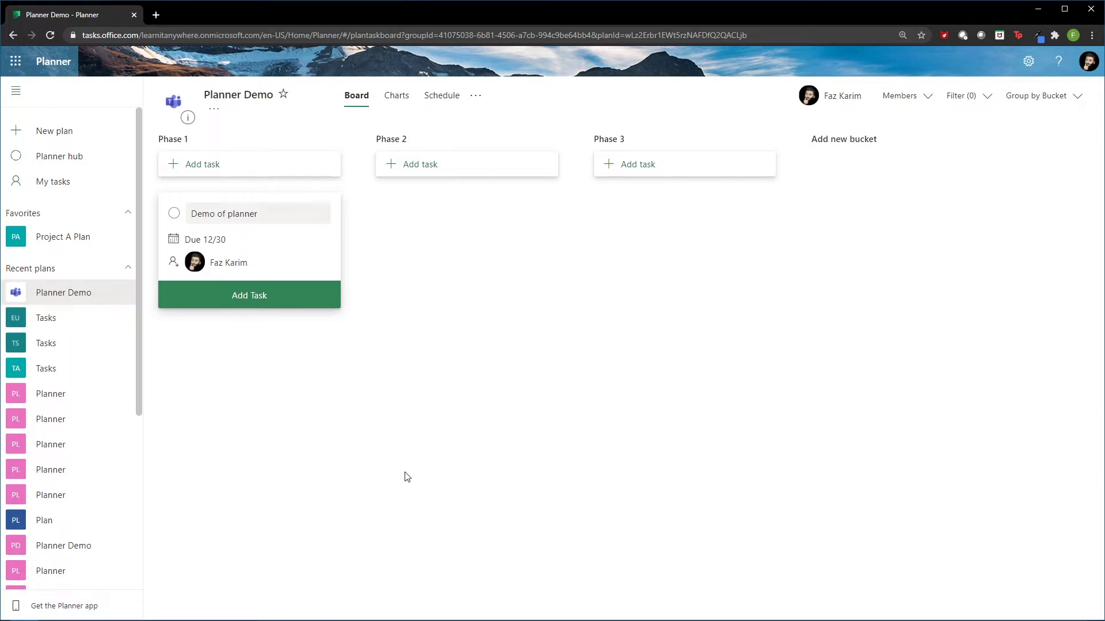
left_click(210, 309)
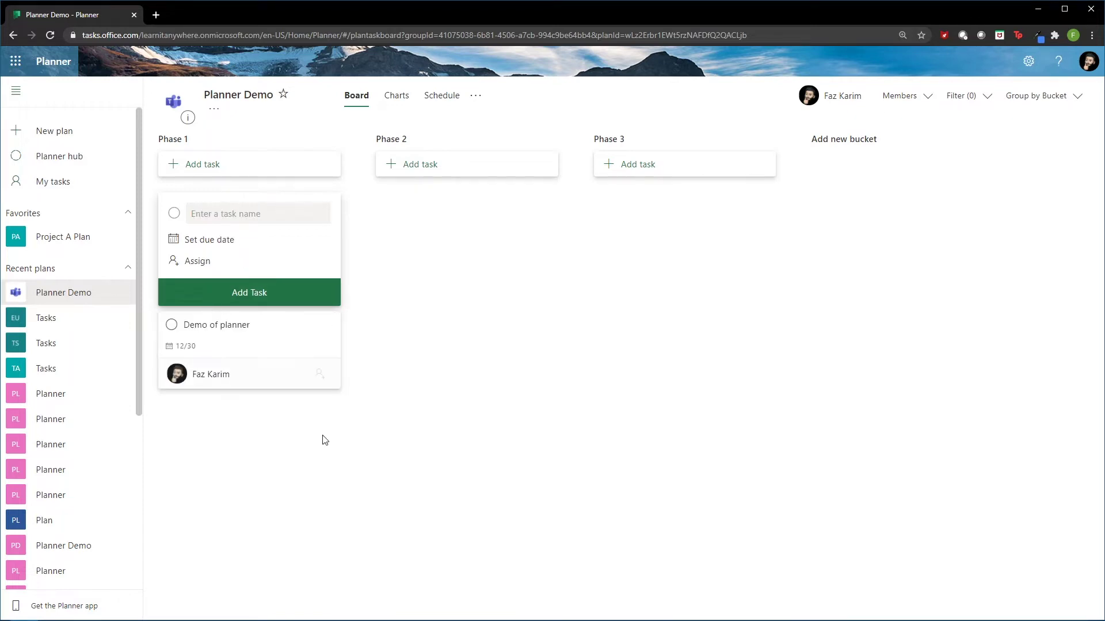
left_click(396, 455)
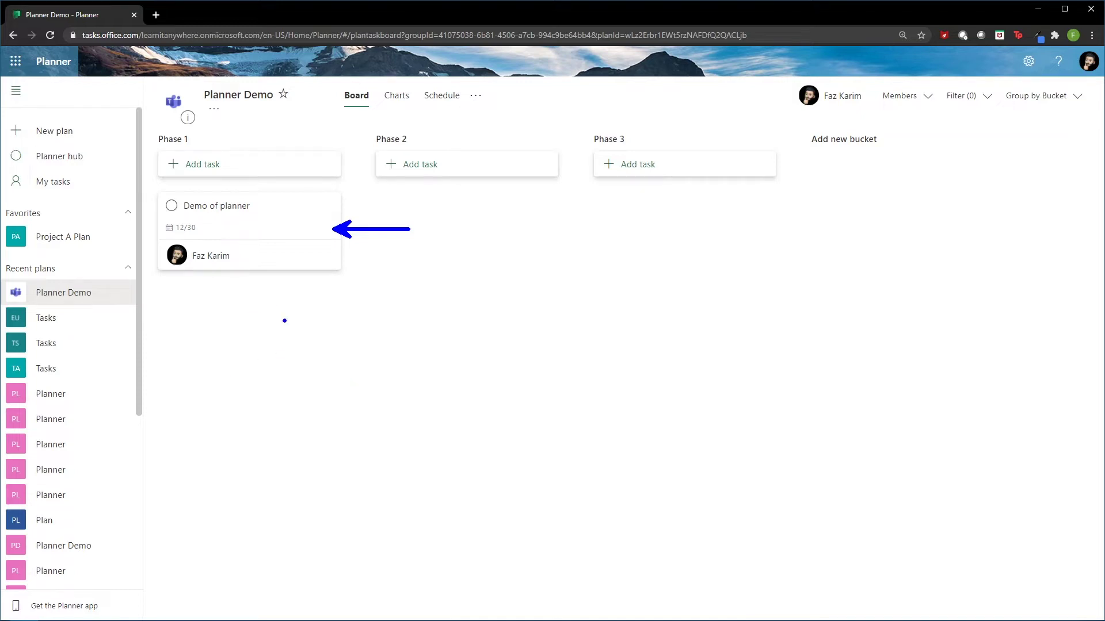
type("tcard")
key("Escape")
left_click_drag(260, 197, 298, 175)
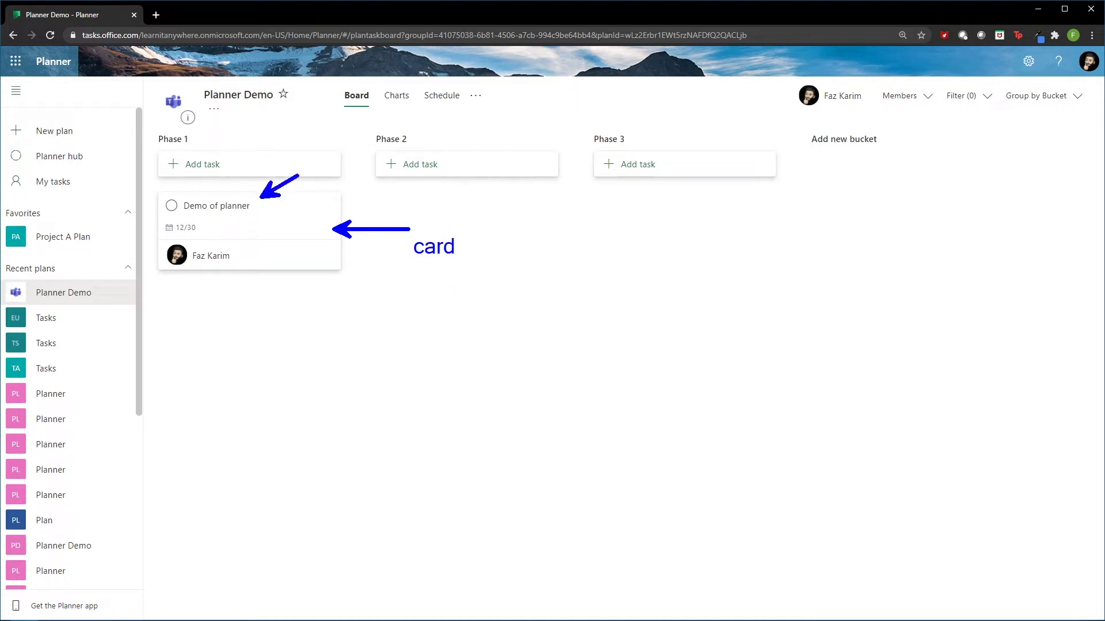
left_click_drag(203, 226, 230, 224)
left_click_drag(231, 270, 241, 283)
key("Escape")
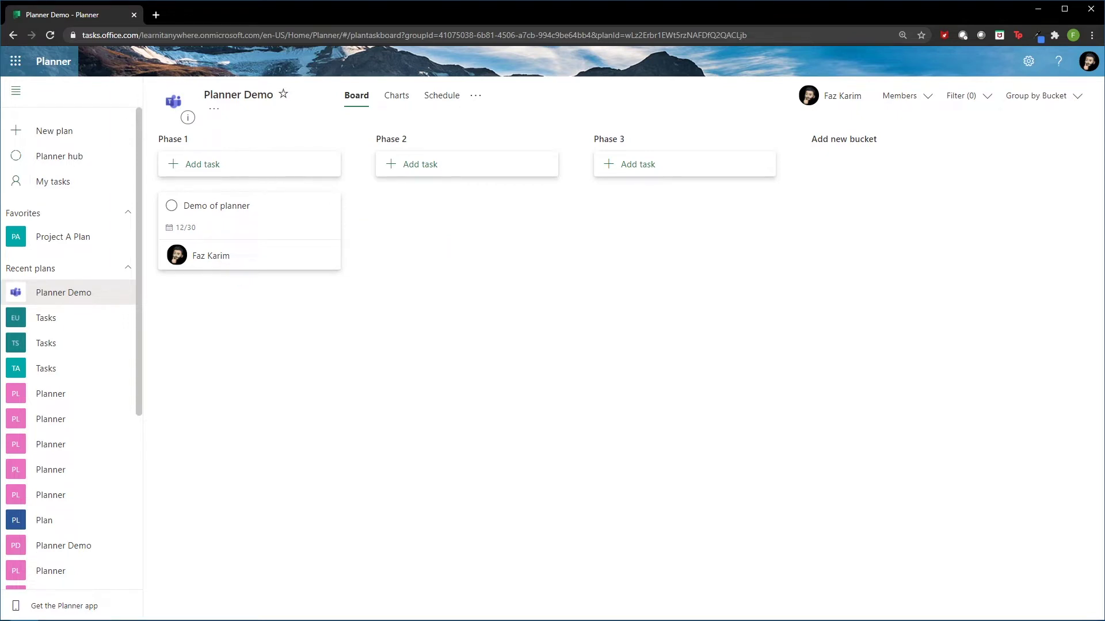
left_click_drag(220, 268, 245, 311)
type("t7 days")
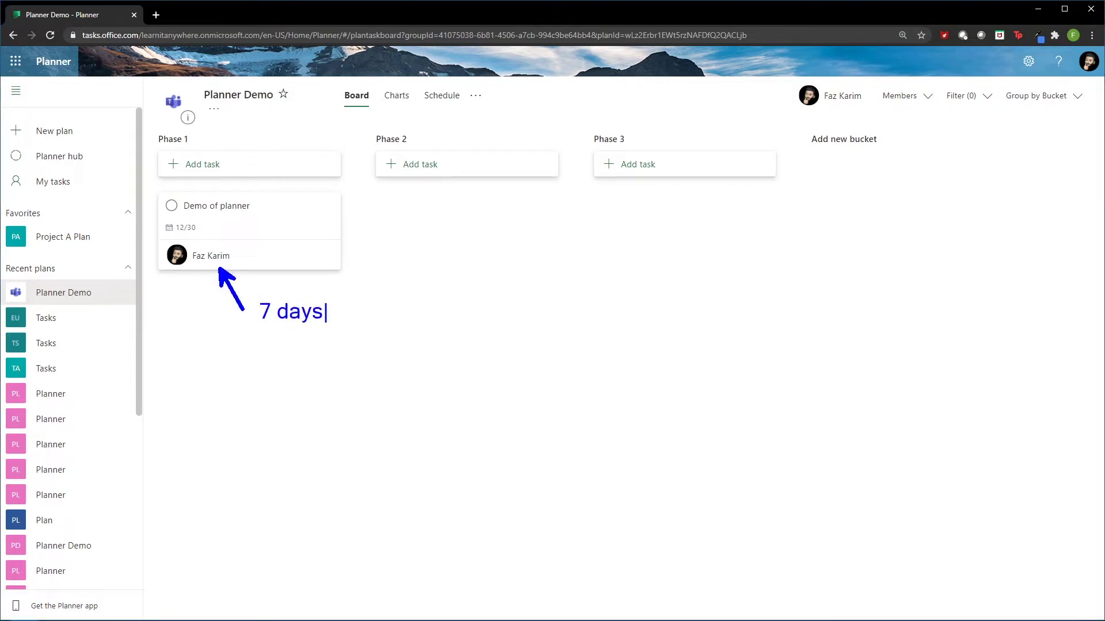
type(" \"you have task due")
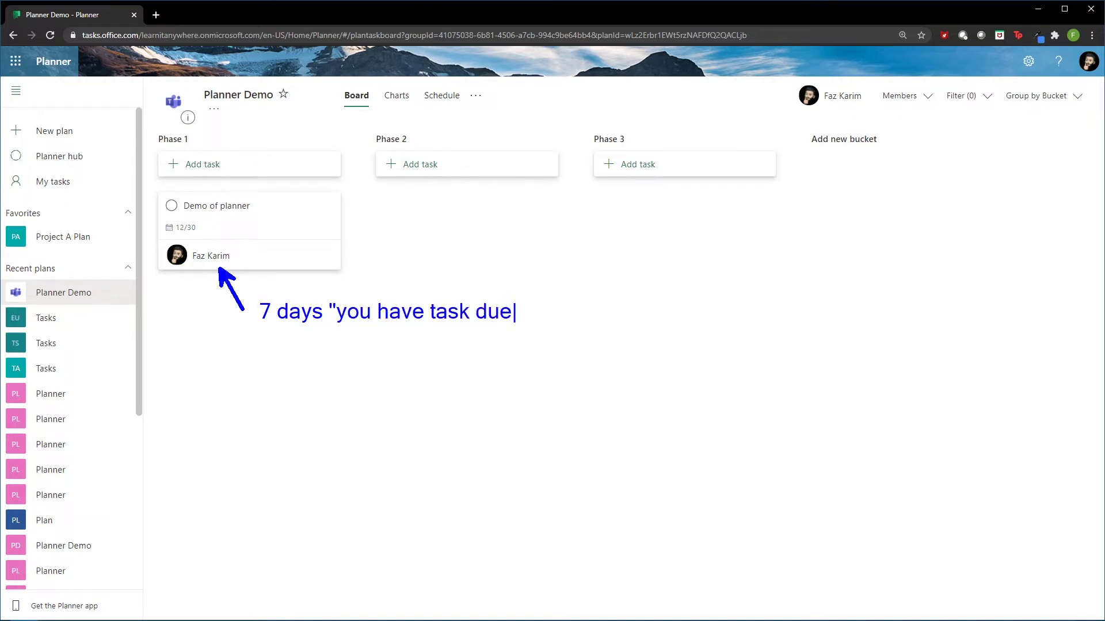
type("\"")
key("Return")
key("Return")
type("r")
key("BackSpace")
key("Escape")
type("t7 days ")
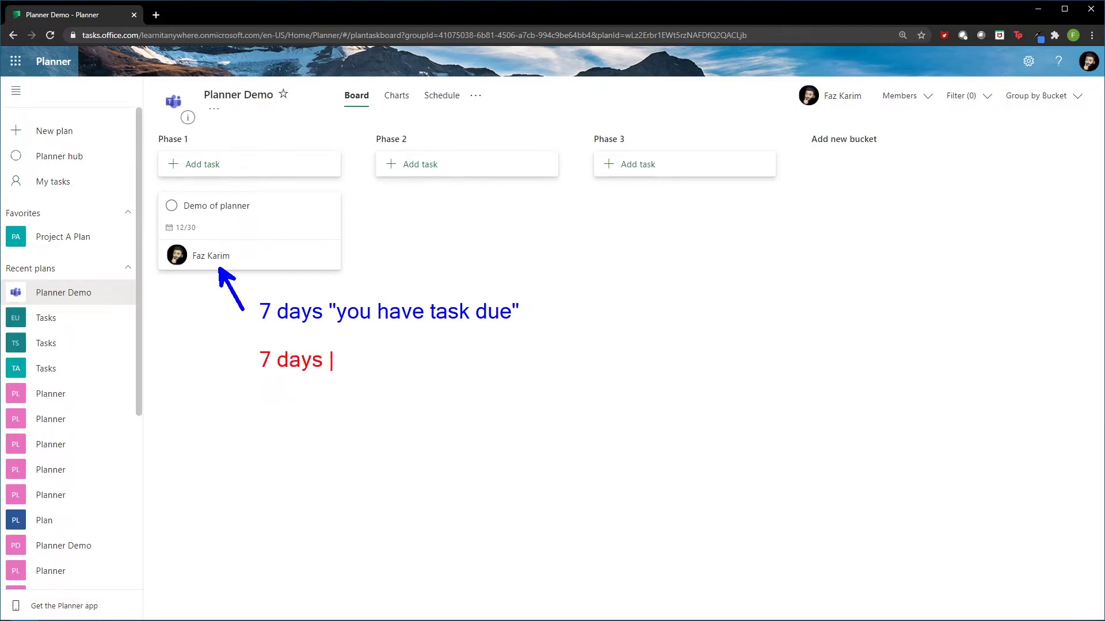
type("\"late ta")
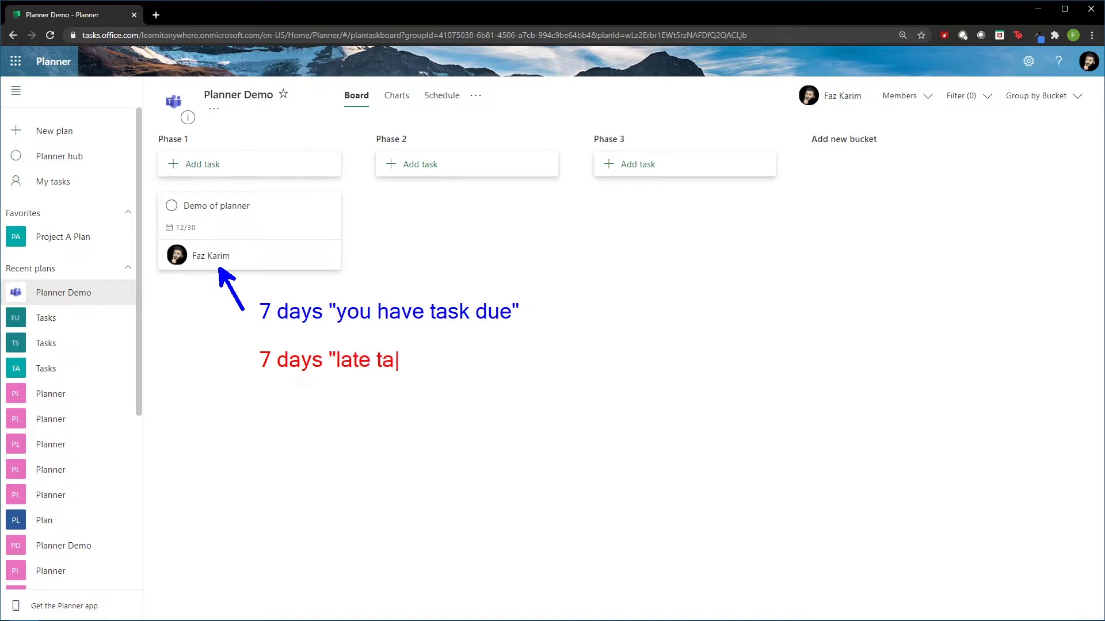
type("sk due\"")
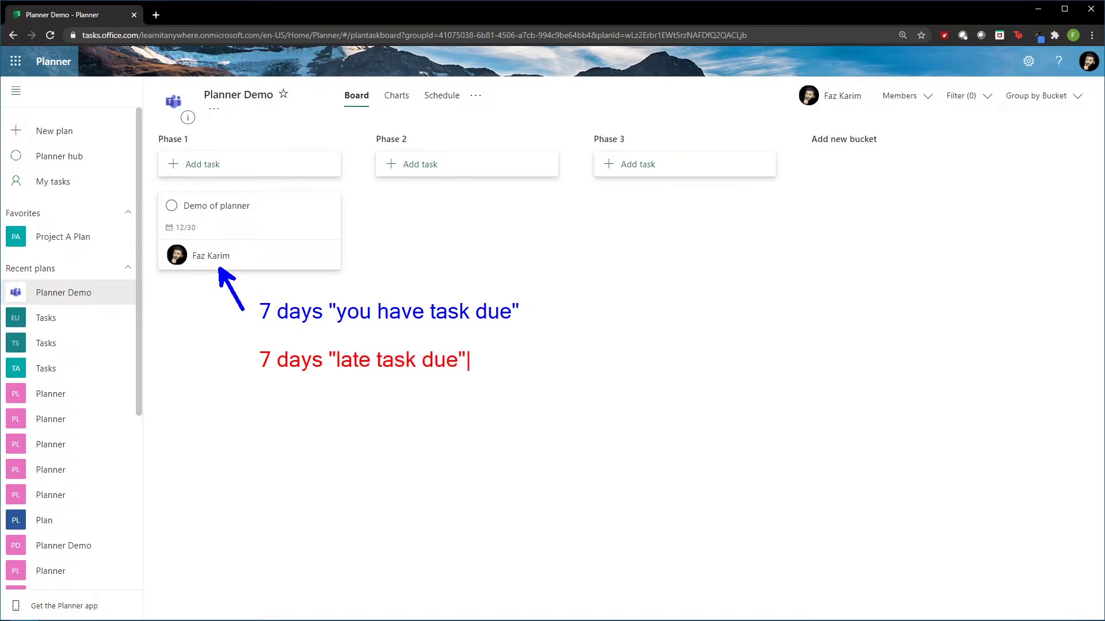
key("Escape")
key("t")
type("Teams")
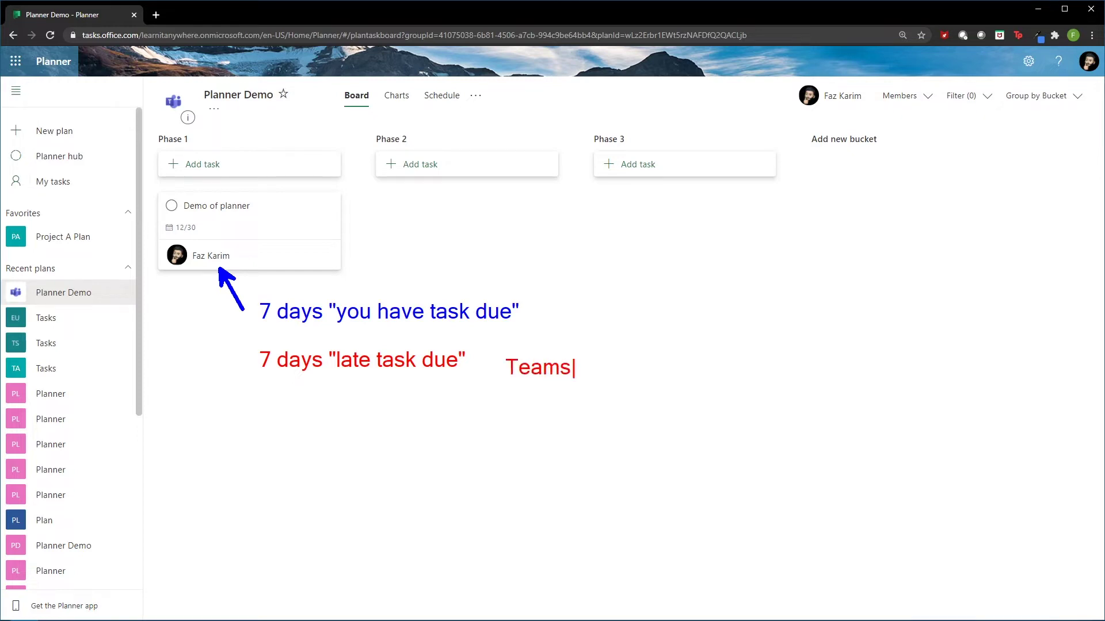
type(" Outlook")
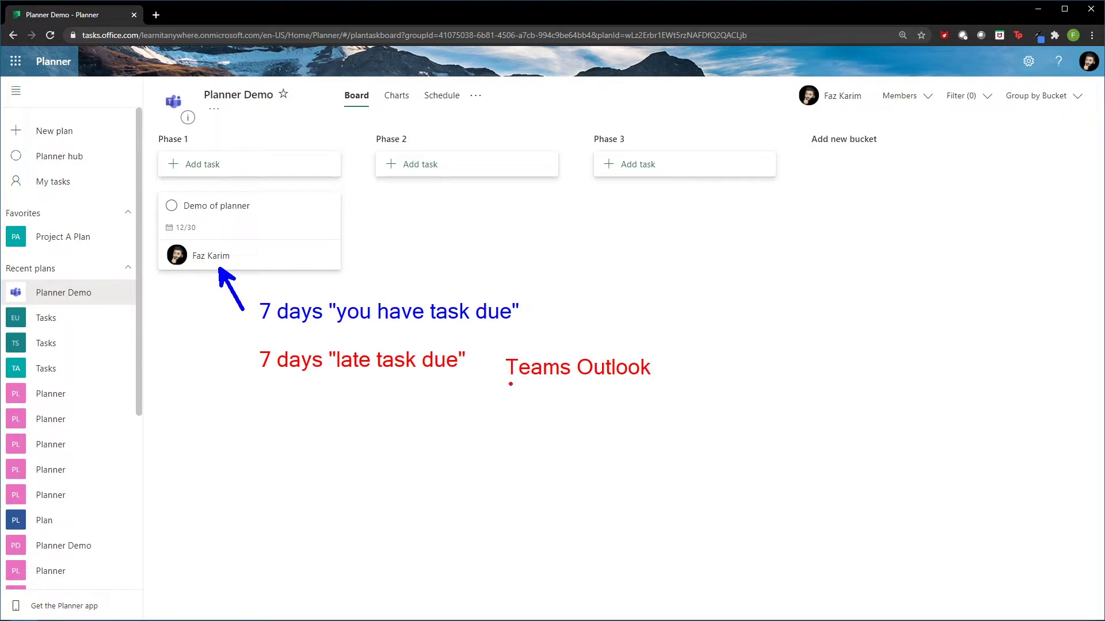
left_click_drag(510, 383, 660, 384)
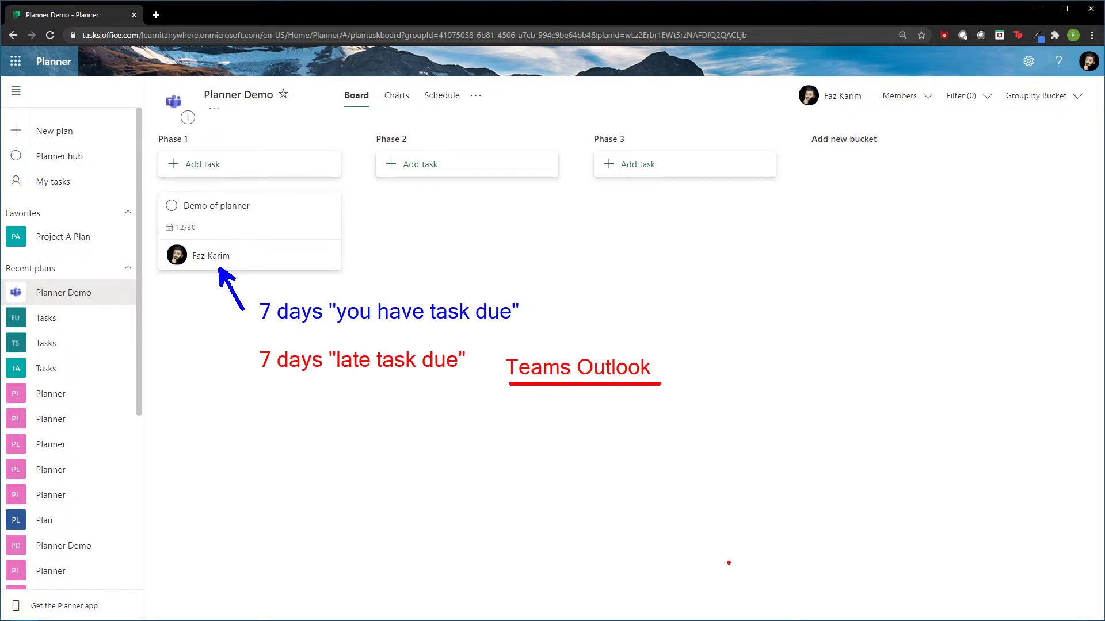
key("Escape")
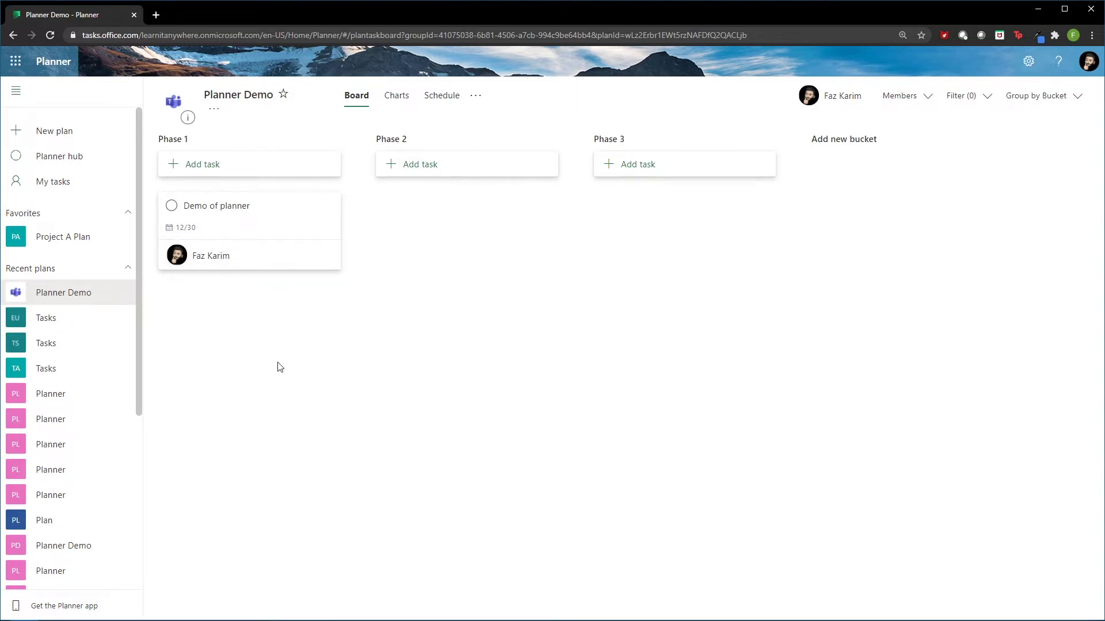
Open the details of the "Demo of planner" task and rename the pink label as "MSFT".
left_click(288, 223)
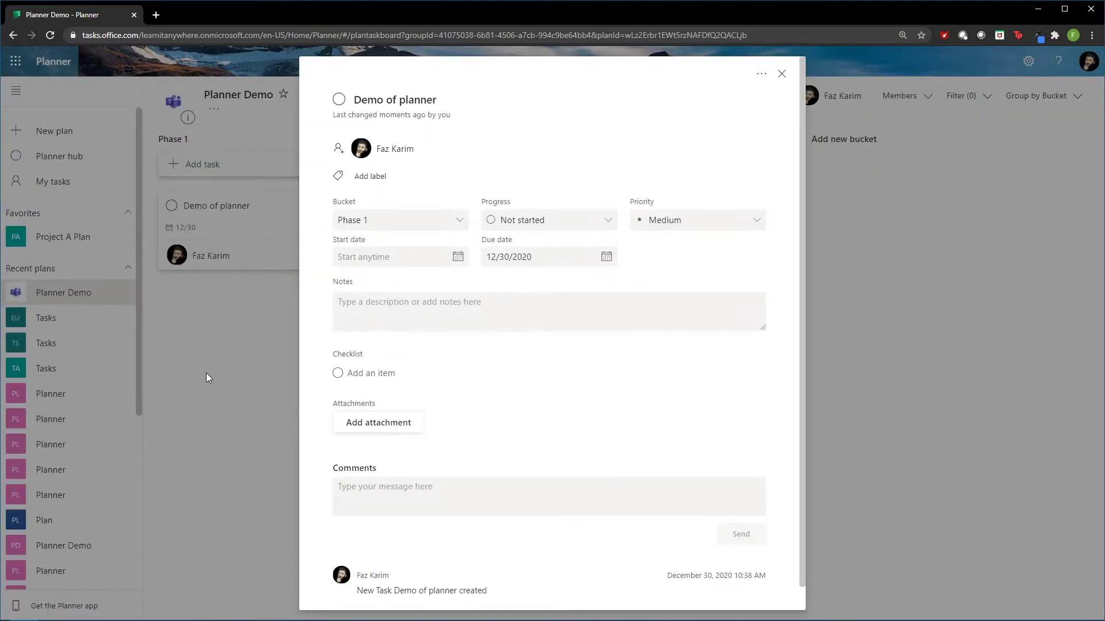
left_click(390, 177)
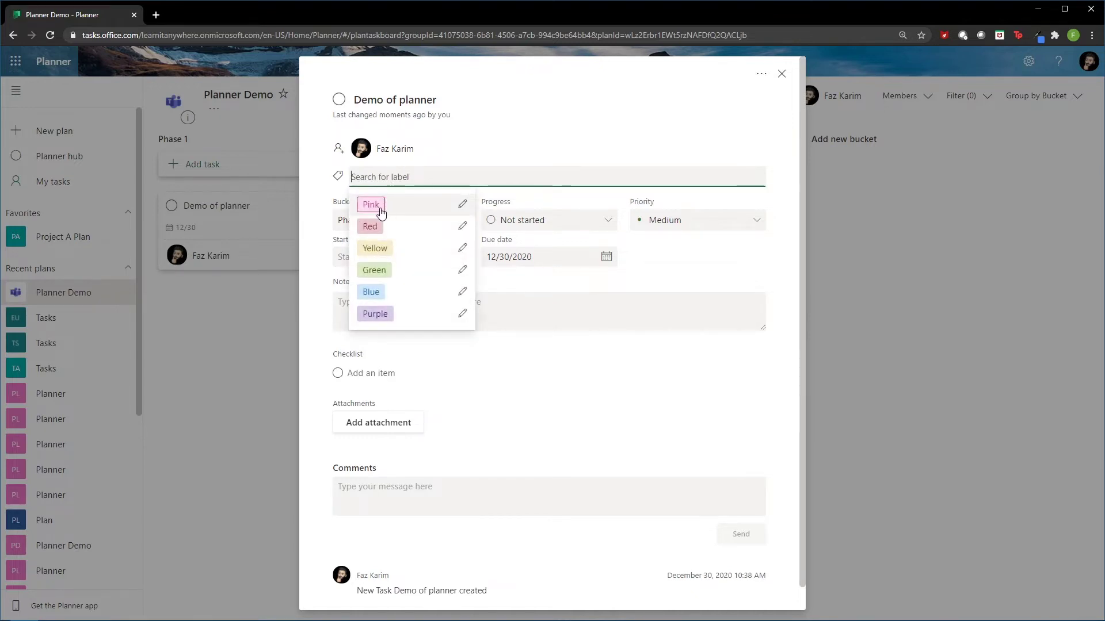
left_click(461, 210)
key("BackSpace")
key("BackSpace")
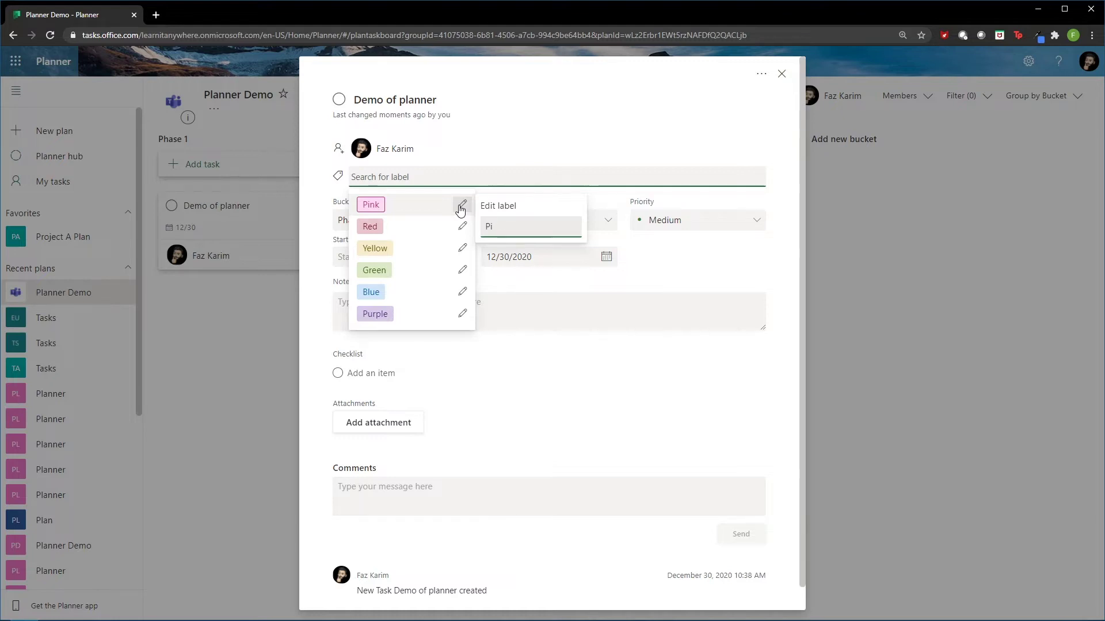
type("Ur")
key("BackSpace")
key("BackSpace")
type("MSFT")
key("Return")
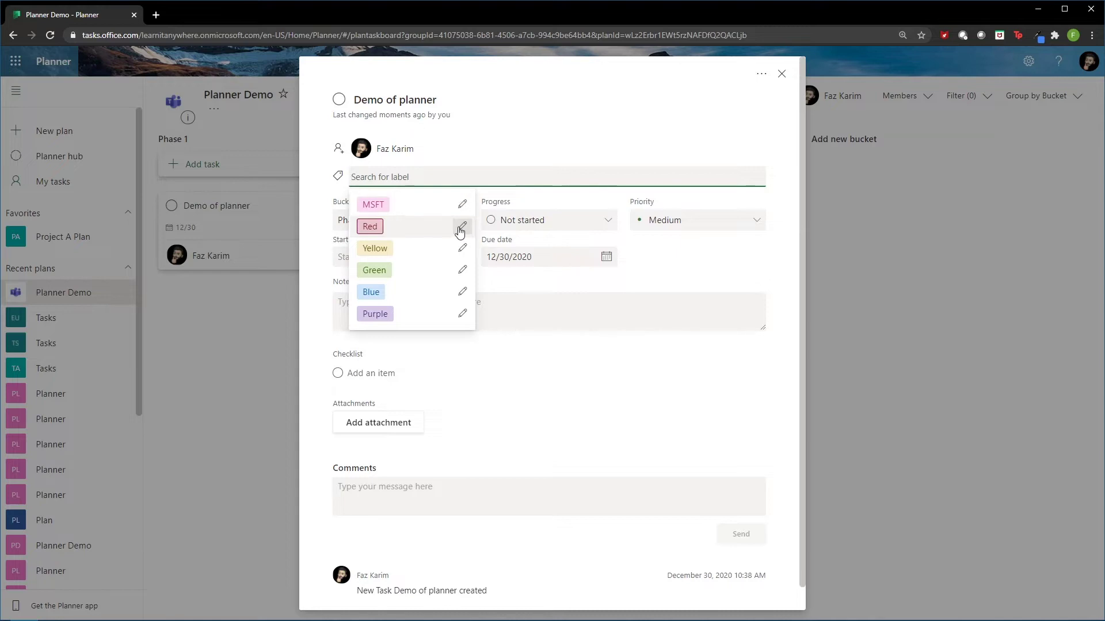
Rename the red label as "AWS".
left_click(460, 231)
key("BackSpace")
key("BackSpace")
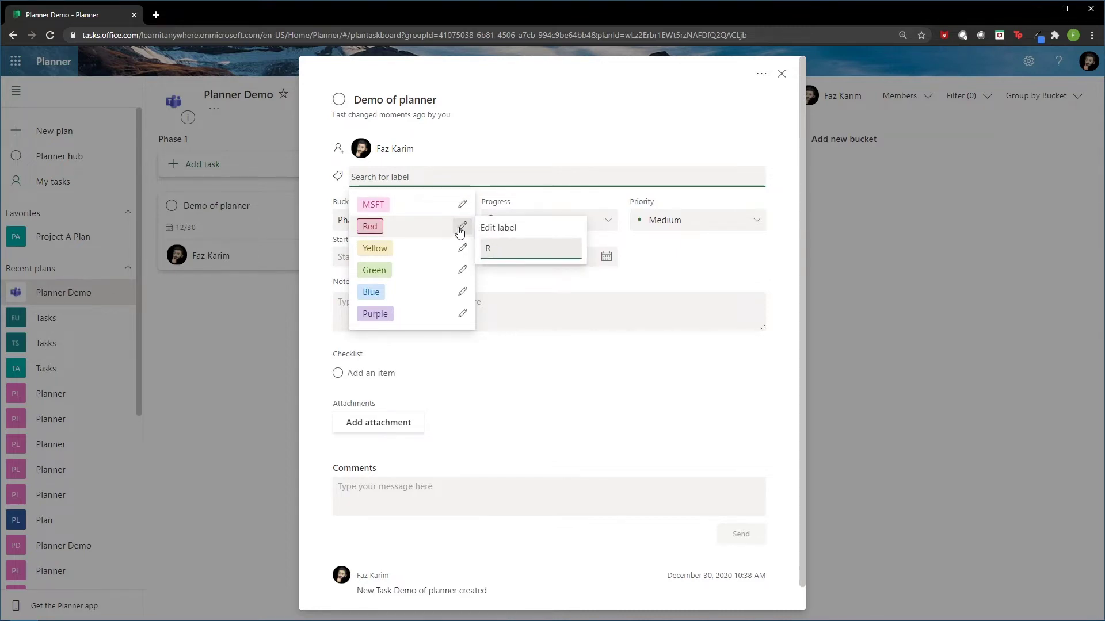
key("BackSpace")
type("AWS")
key("Return")
Rename the yellow label as "FB".
left_click(462, 254)
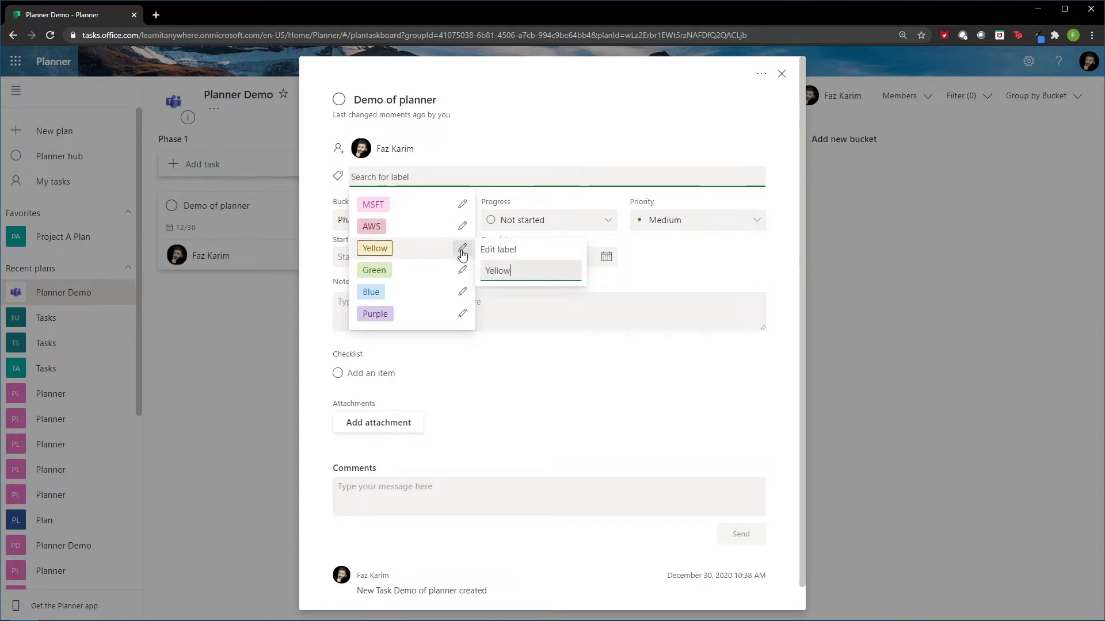
key("BackSpace")
key("BackSpace")
key("BackSpace")
key("BackSpace")
key("BackSpace")
key("BackSpace")
type("FB")
key("Return")
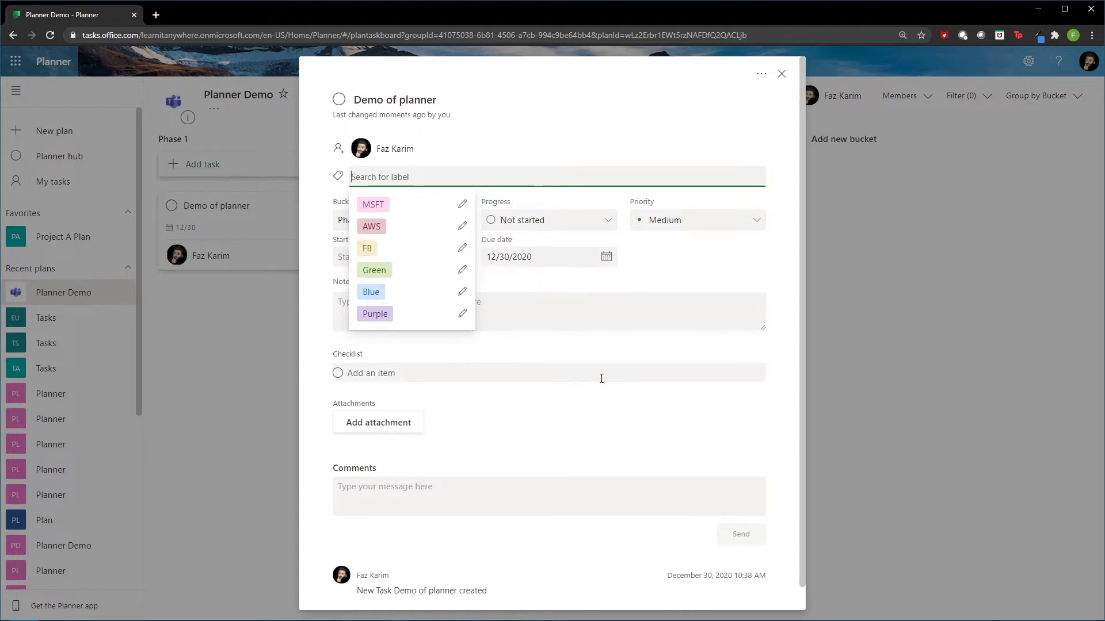
Rename the green label as "ZM".
left_click(463, 270)
key("BackSpace")
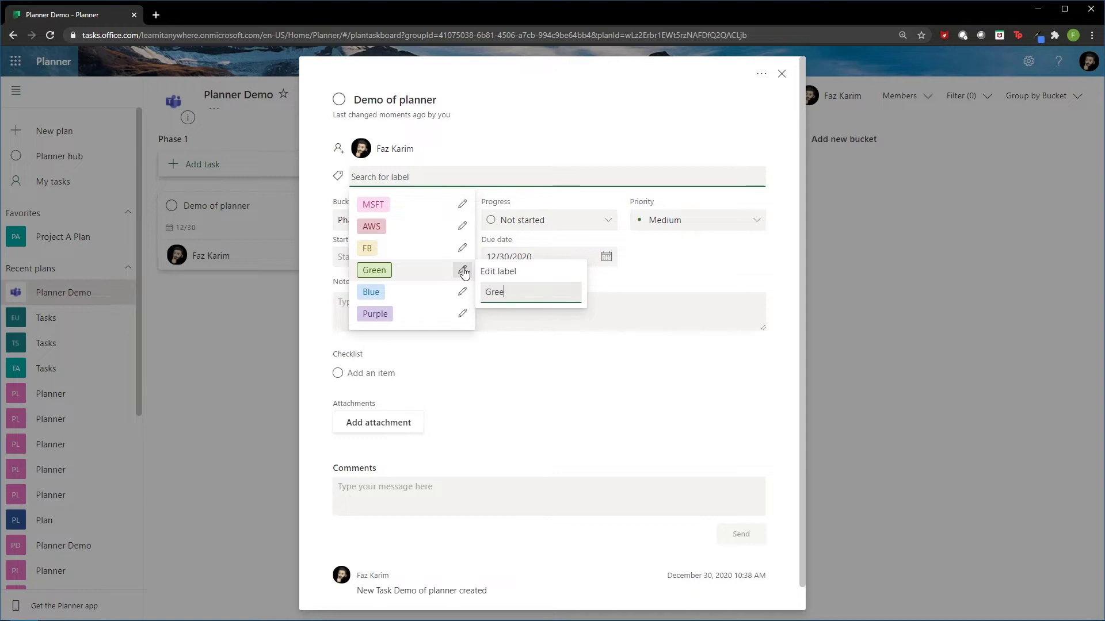
key("BackSpace")
key("BackSpace")
key("BackSpace")
key("BackSpace")
type("ZM")
key("Return")
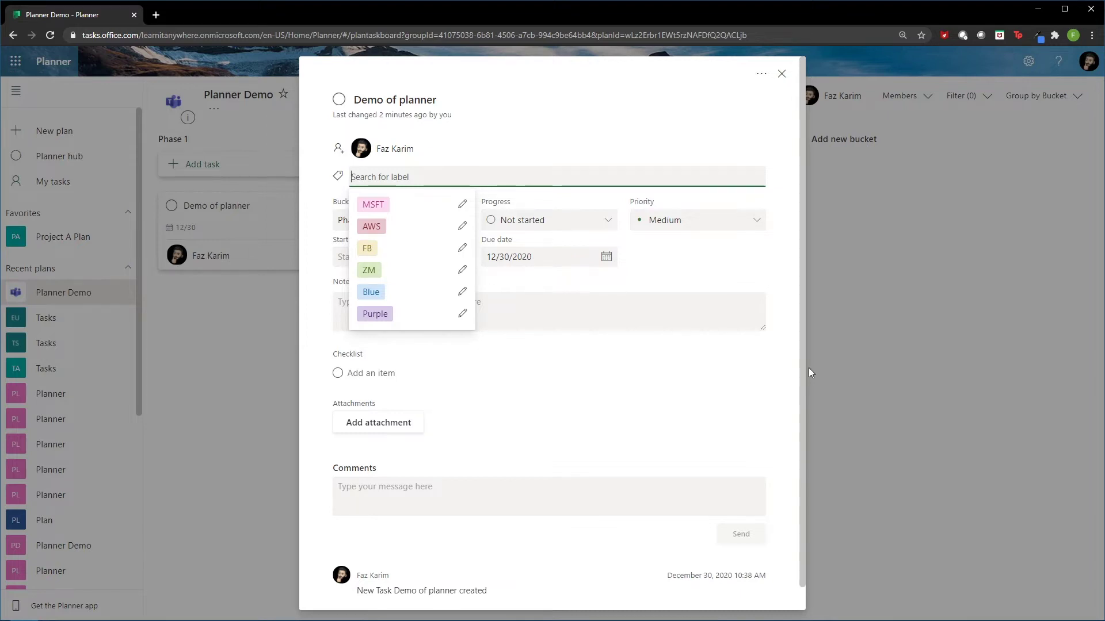
Apply the MSFT label to the "Demo of planner" task and set its progress to In progress.
left_click(373, 206)
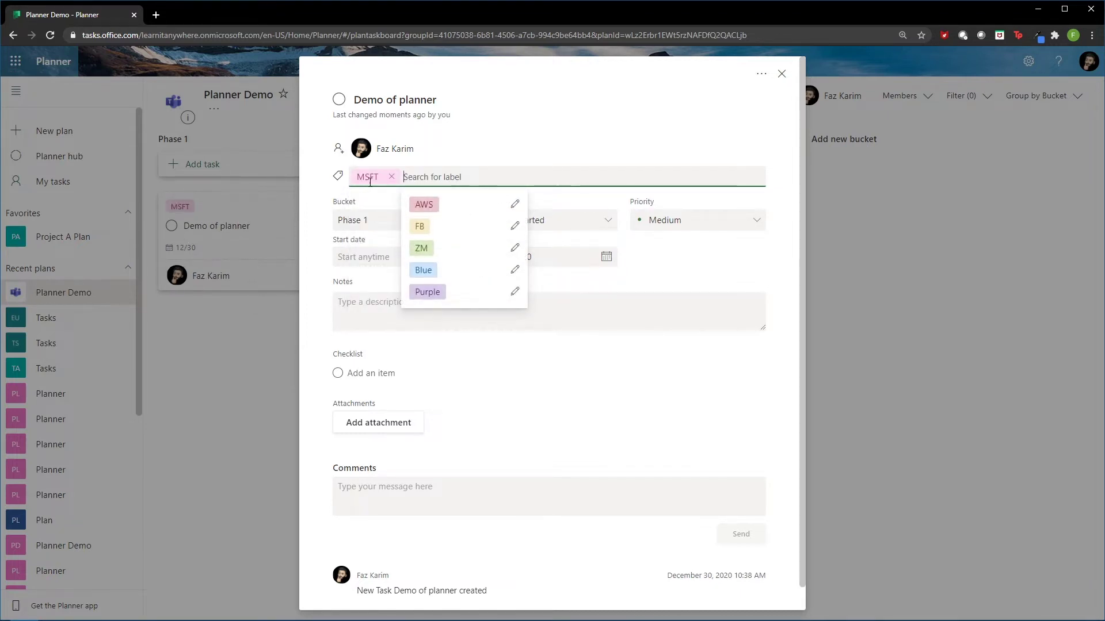
left_click(330, 188)
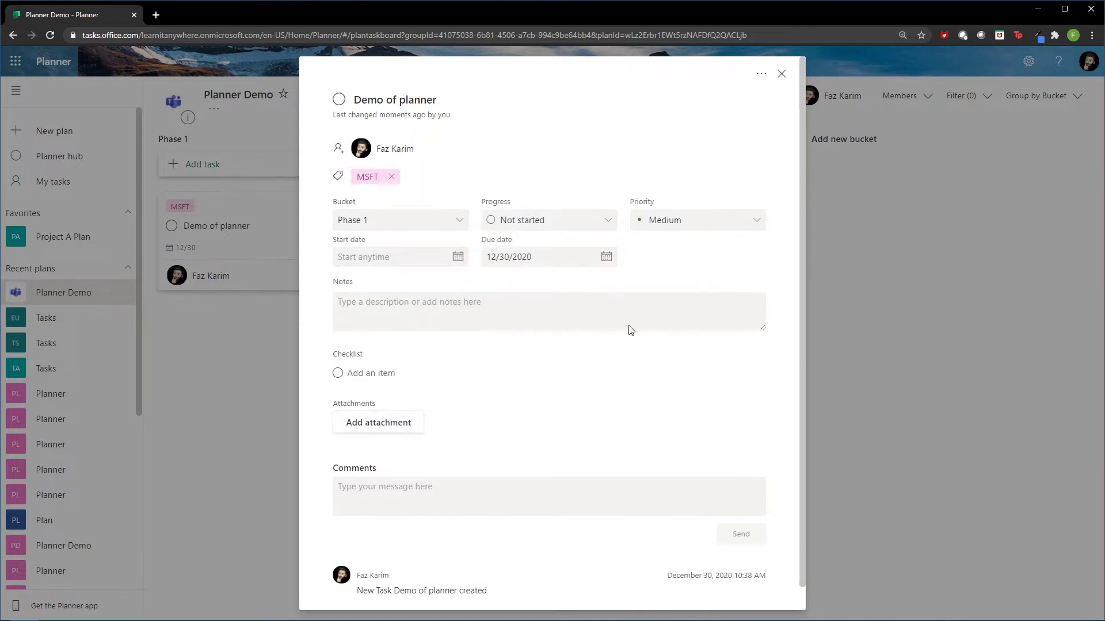
left_click(603, 222)
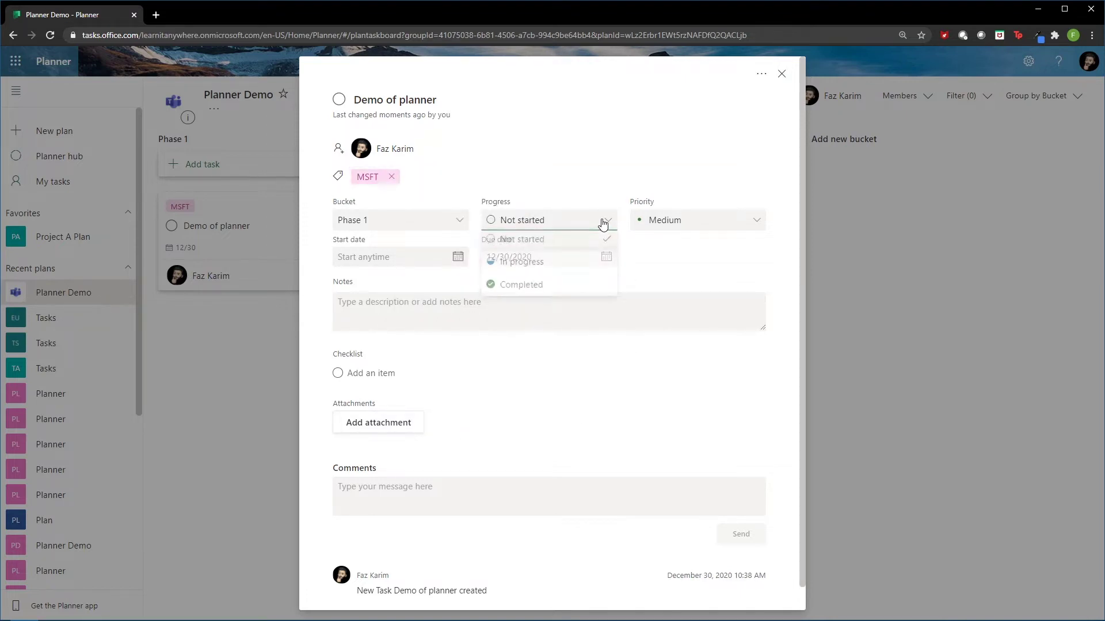
left_click(512, 272)
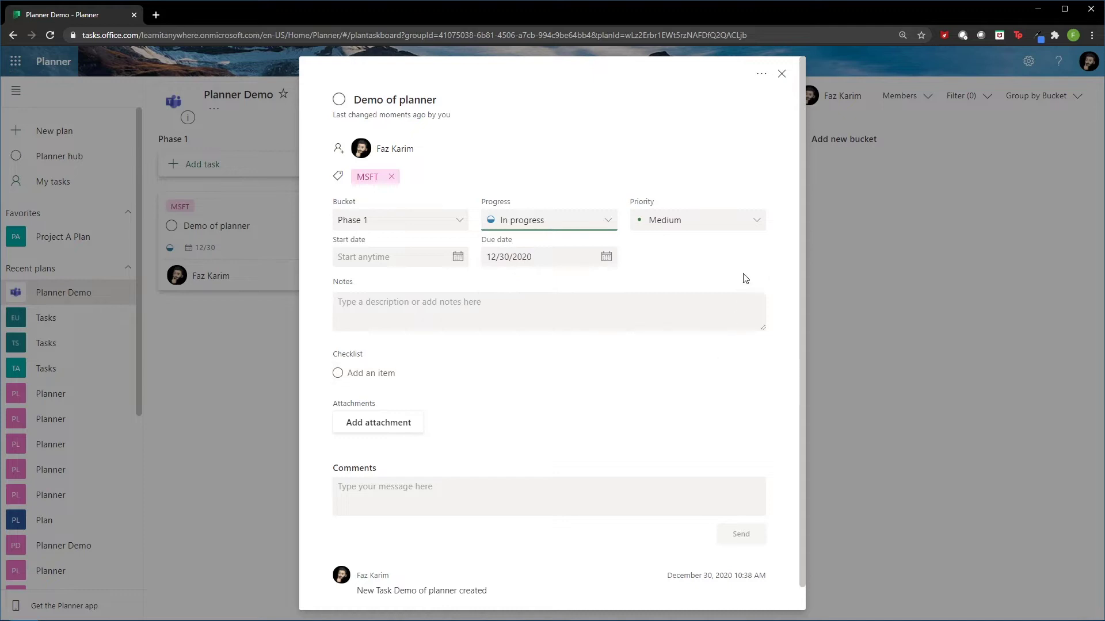
Set the task's priority to Urgent and its start date to 12/30/2020.
left_click(712, 222)
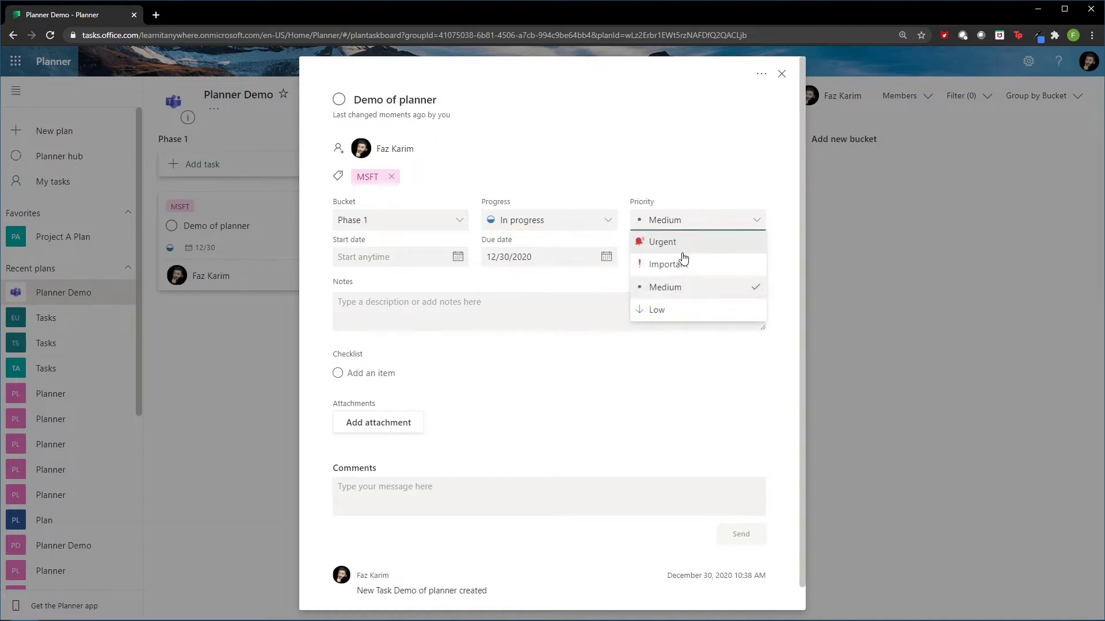
left_click(649, 247)
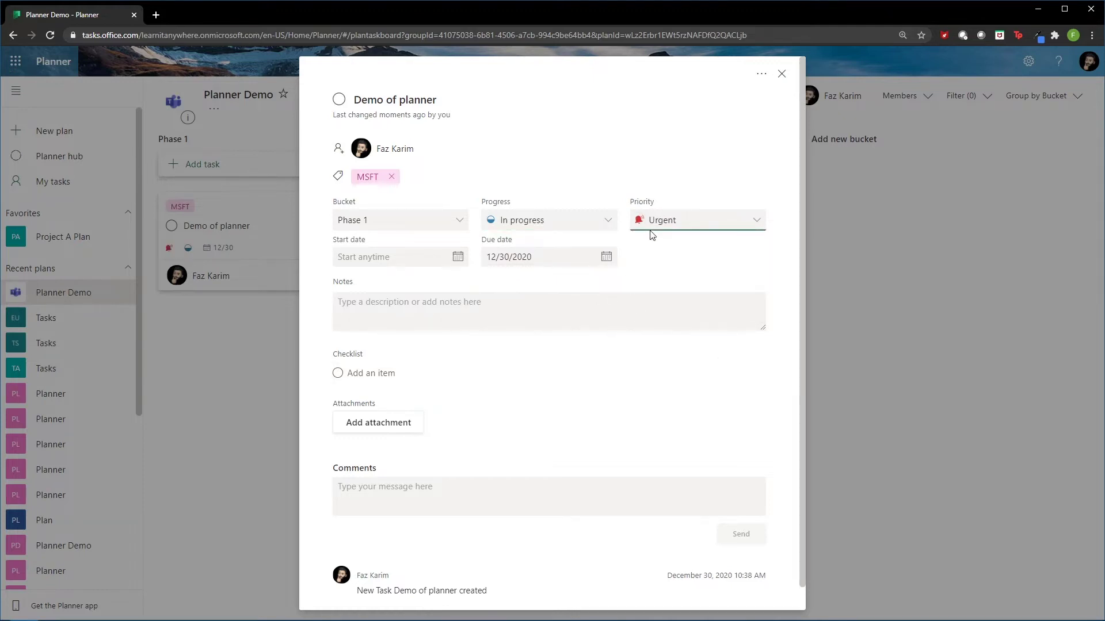
left_click(358, 256)
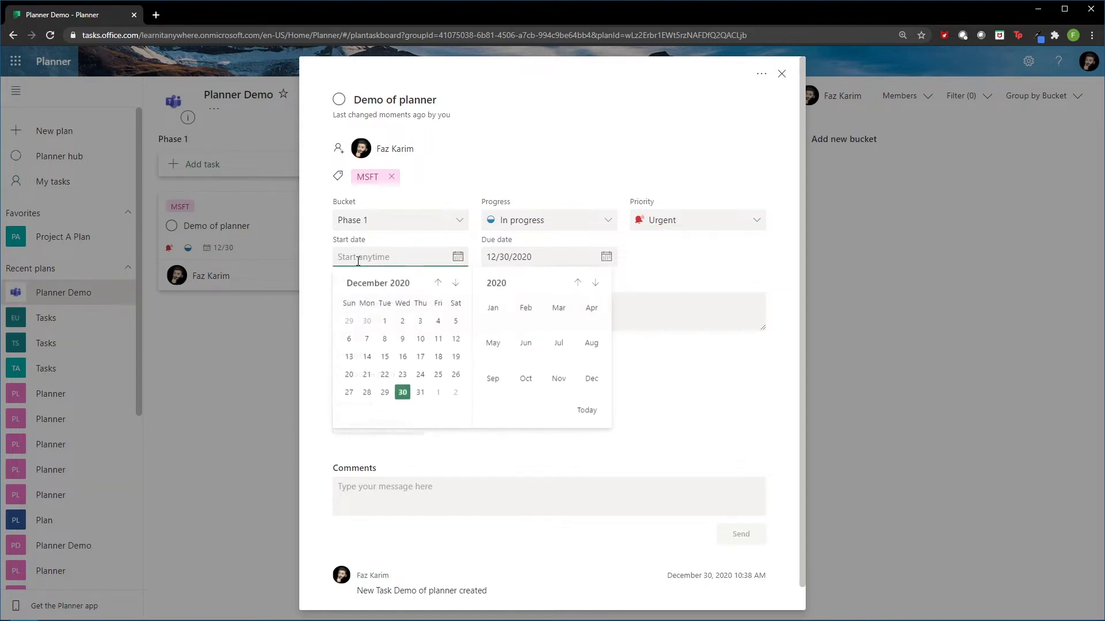
left_click(402, 393)
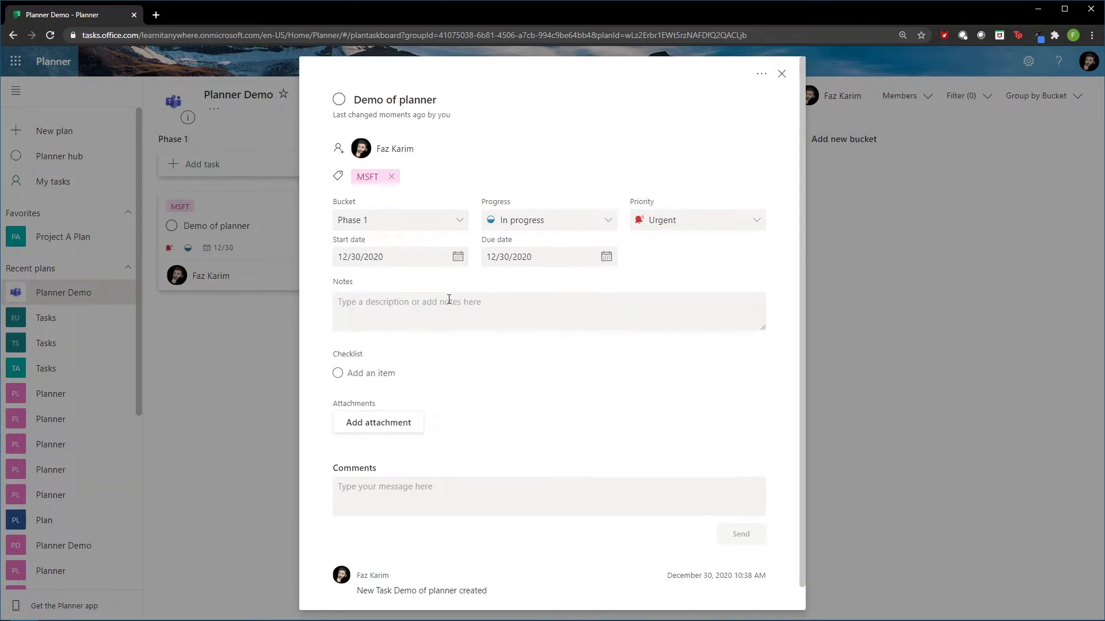
Add the note "Demo charts, lists, and board view." to the "Demo of planner" task and show it on the card.
left_click(420, 314)
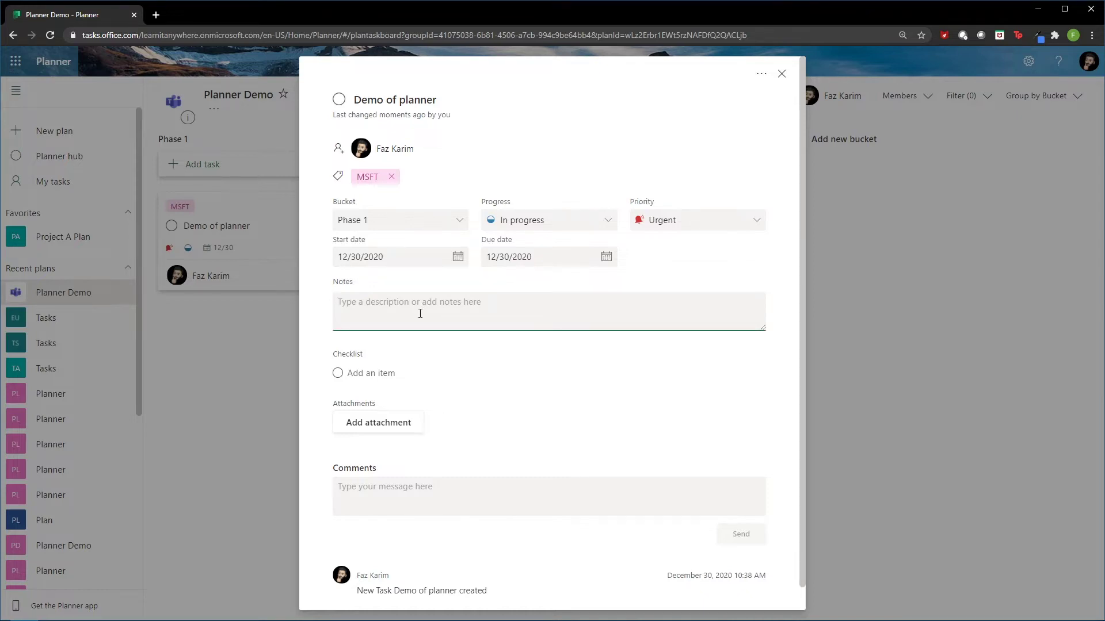
type("Demo ")
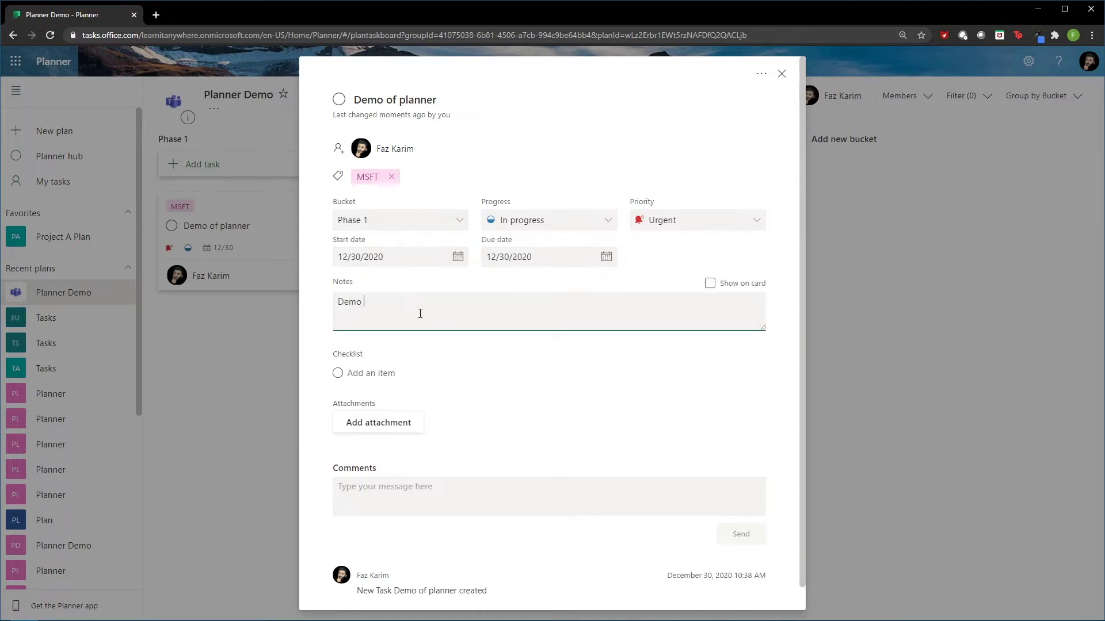
type("charts, lists, and board view.")
left_click(709, 283)
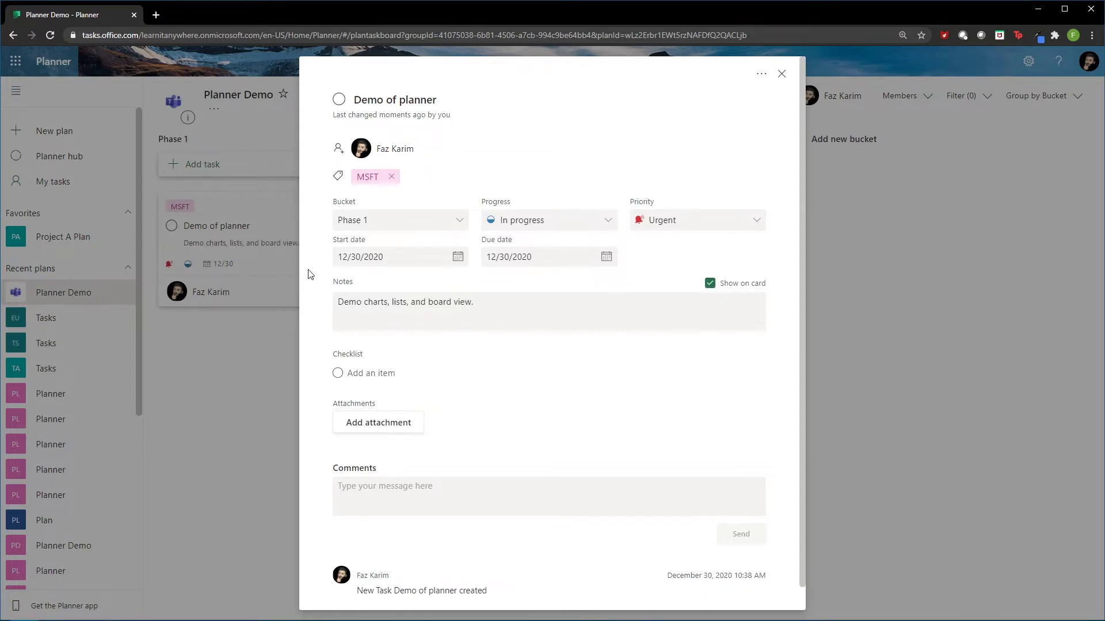
Add the checklist items "Action item 1", "action item 2" and "action item 3" to the task.
left_click(357, 373)
type("Ac")
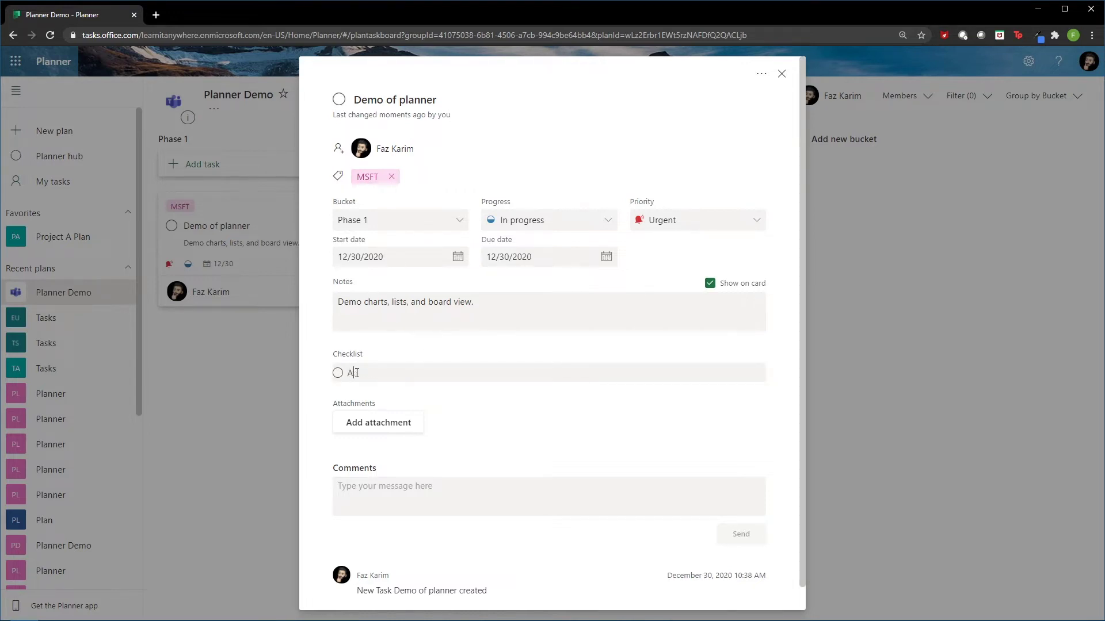
type("tion item 1")
key("Return")
type("ac")
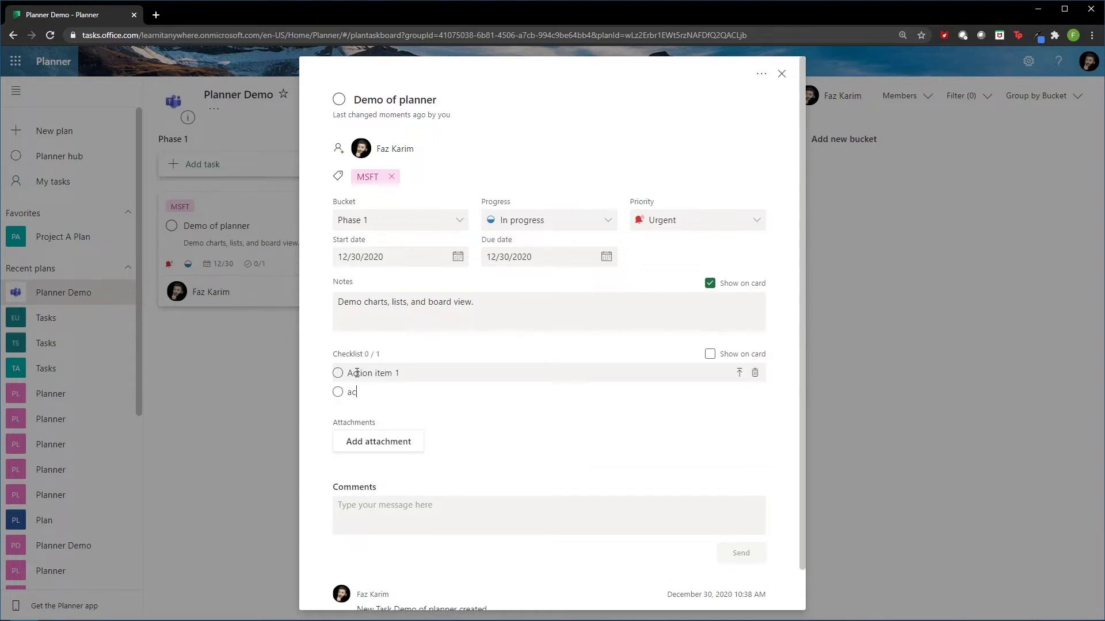
type("tion item 2")
key("Return")
type("acti")
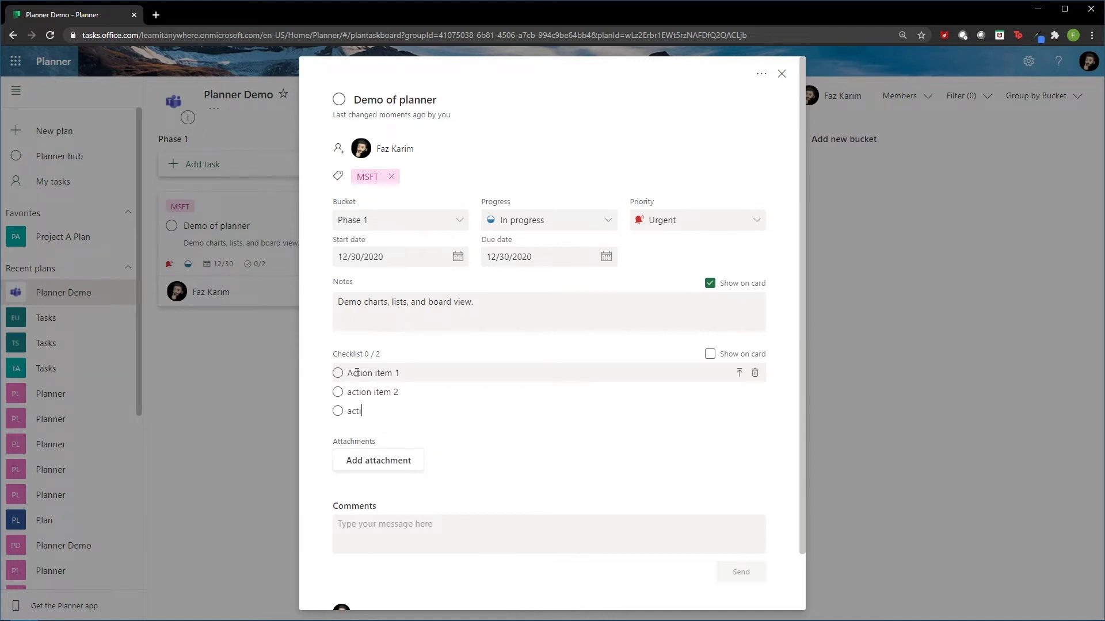
type("on ite")
type("2")
scroll(568, 475, "down", 1)
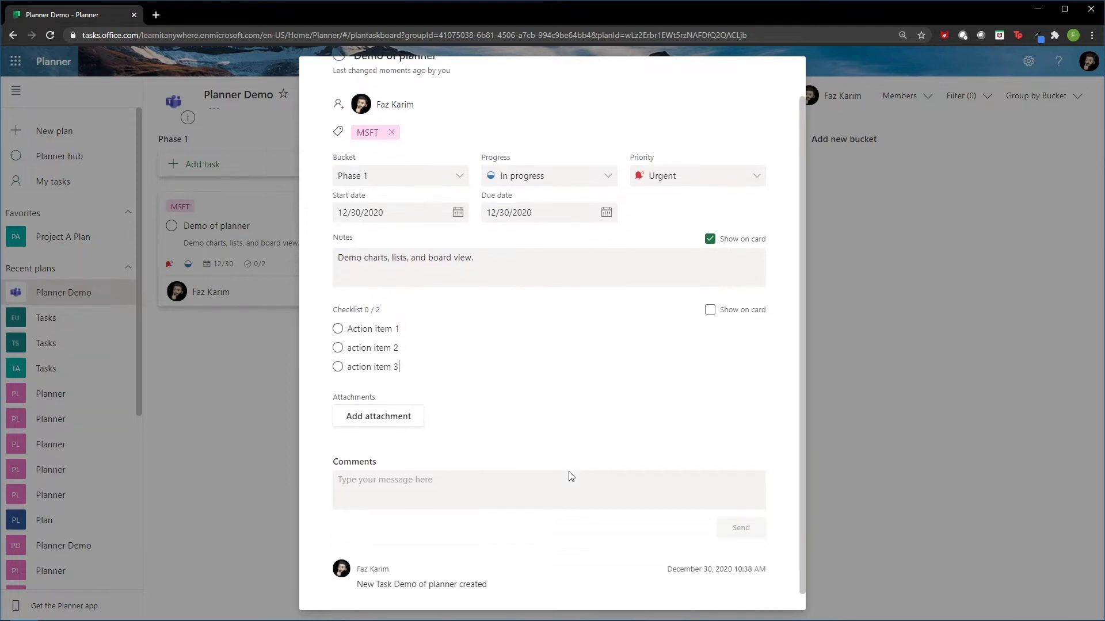
left_click(404, 401)
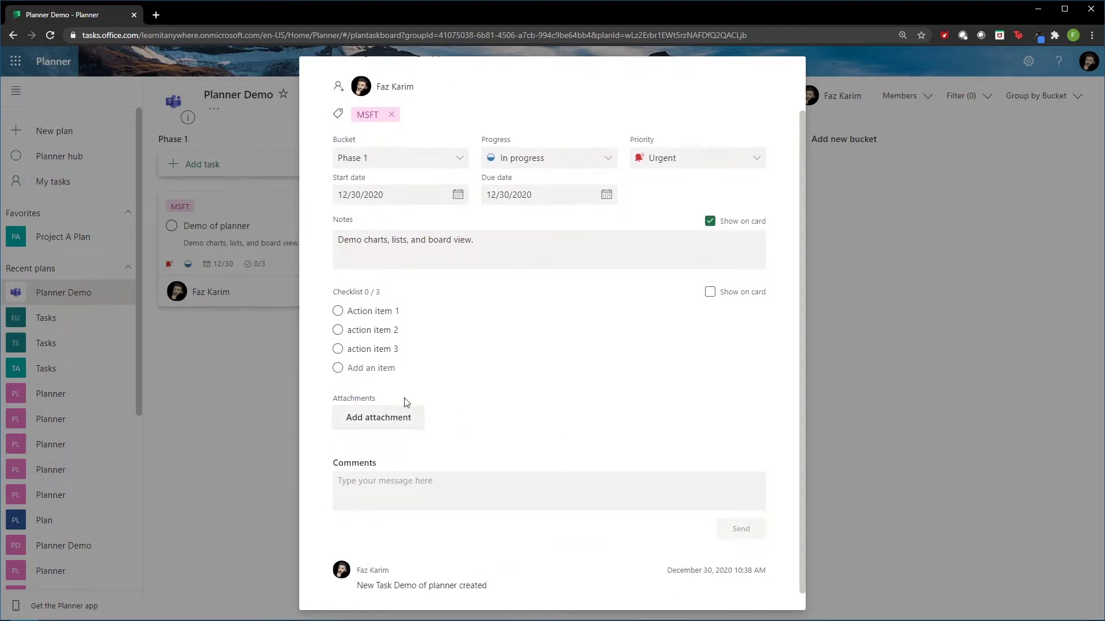
left_click(379, 425)
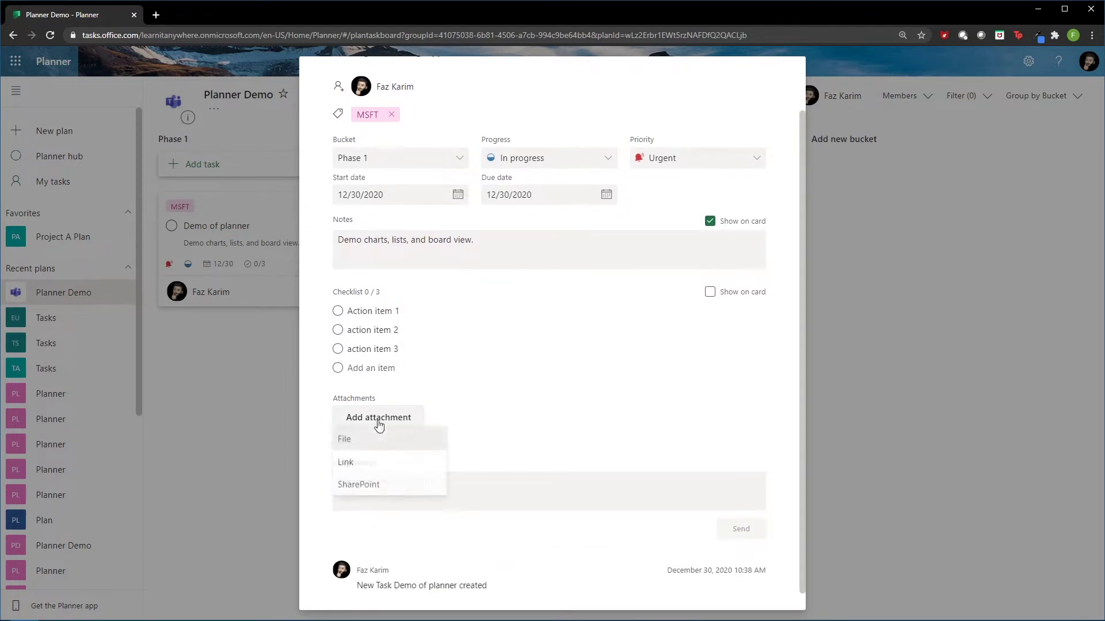
left_click(352, 485)
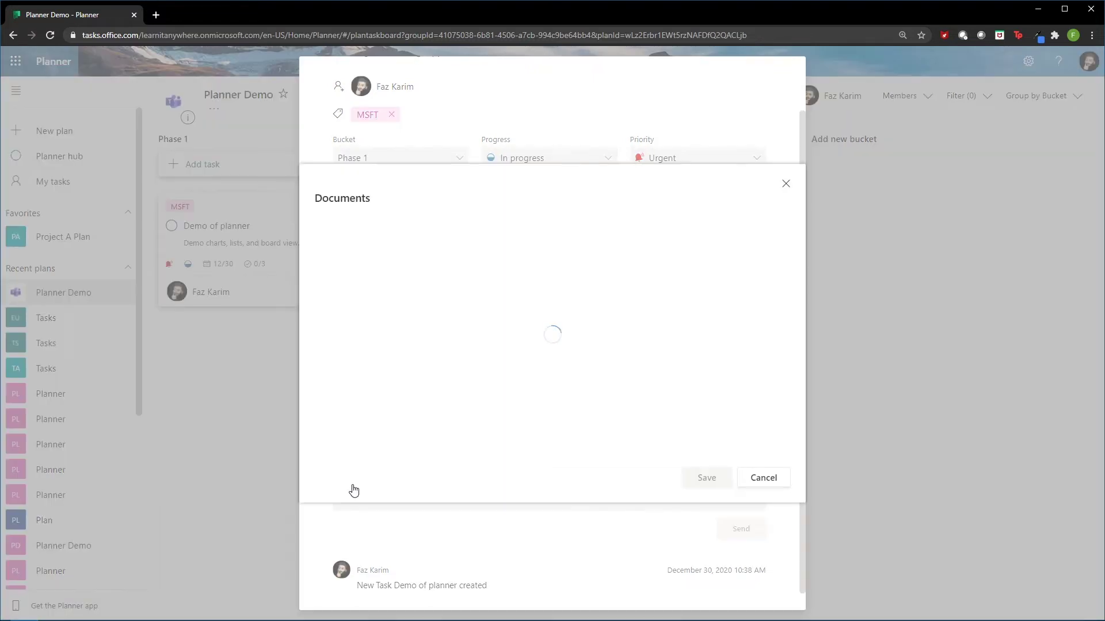
left_click(778, 487)
left_click(366, 426)
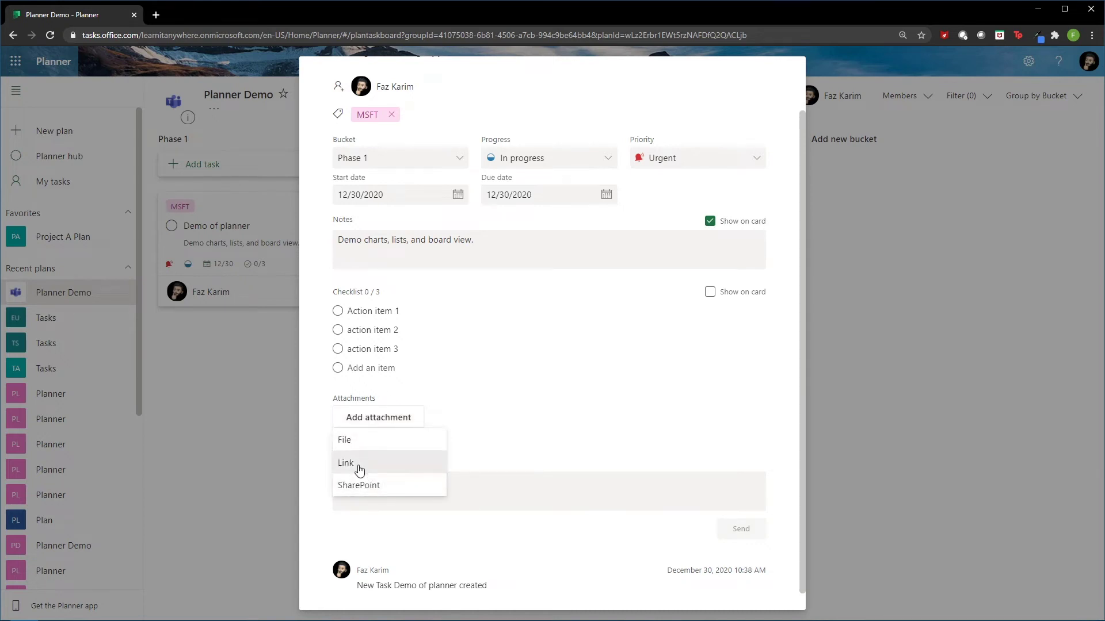
left_click(348, 440)
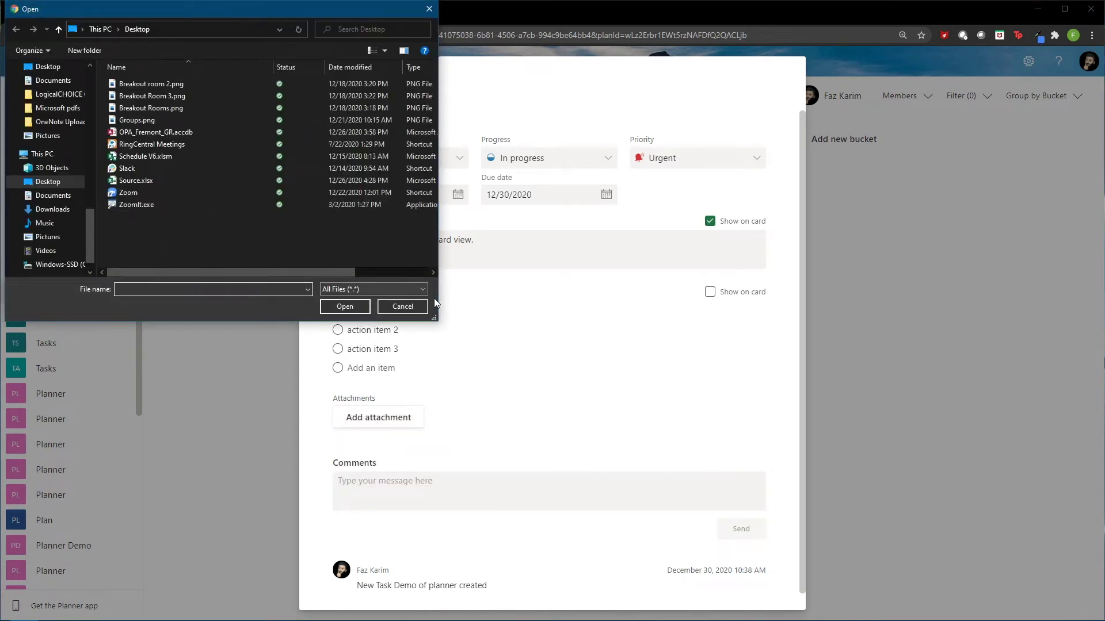
left_click(420, 306)
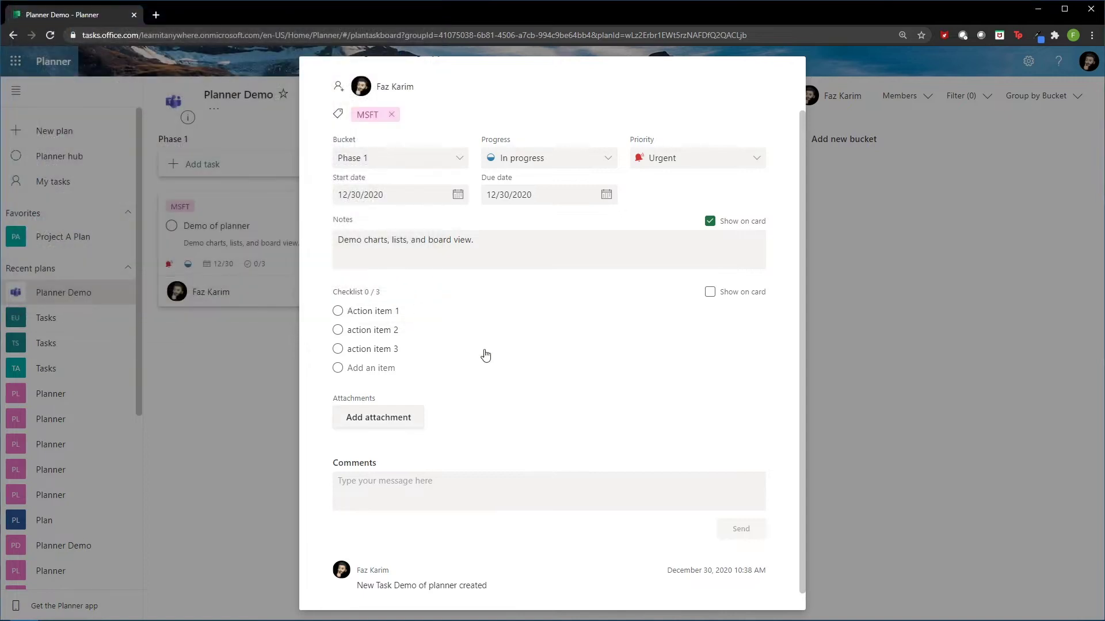
left_click(616, 476)
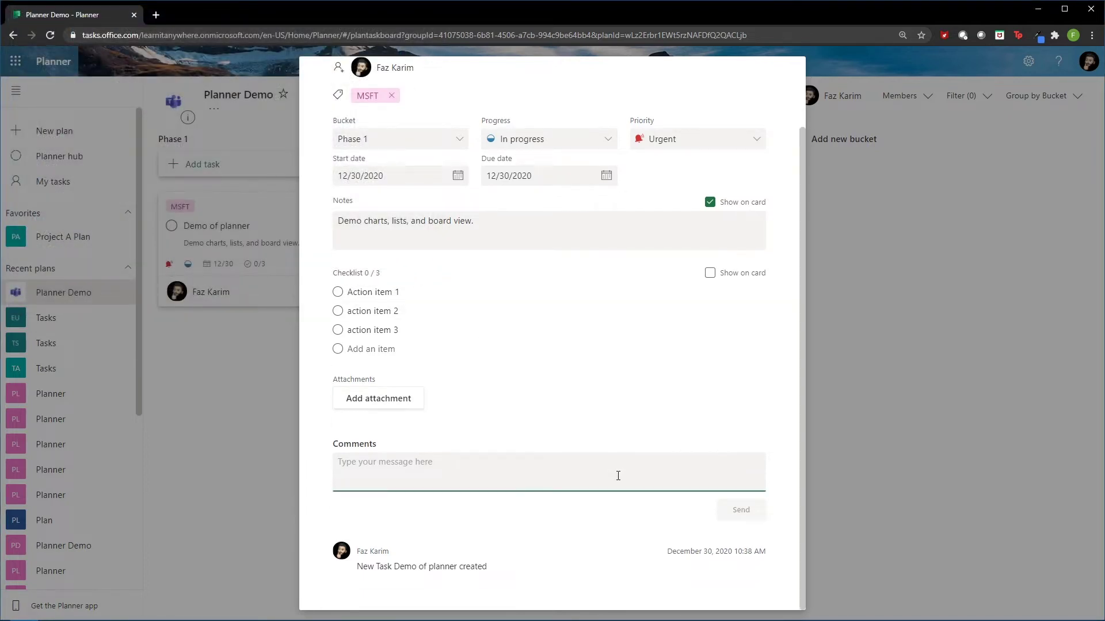
type("In a ")
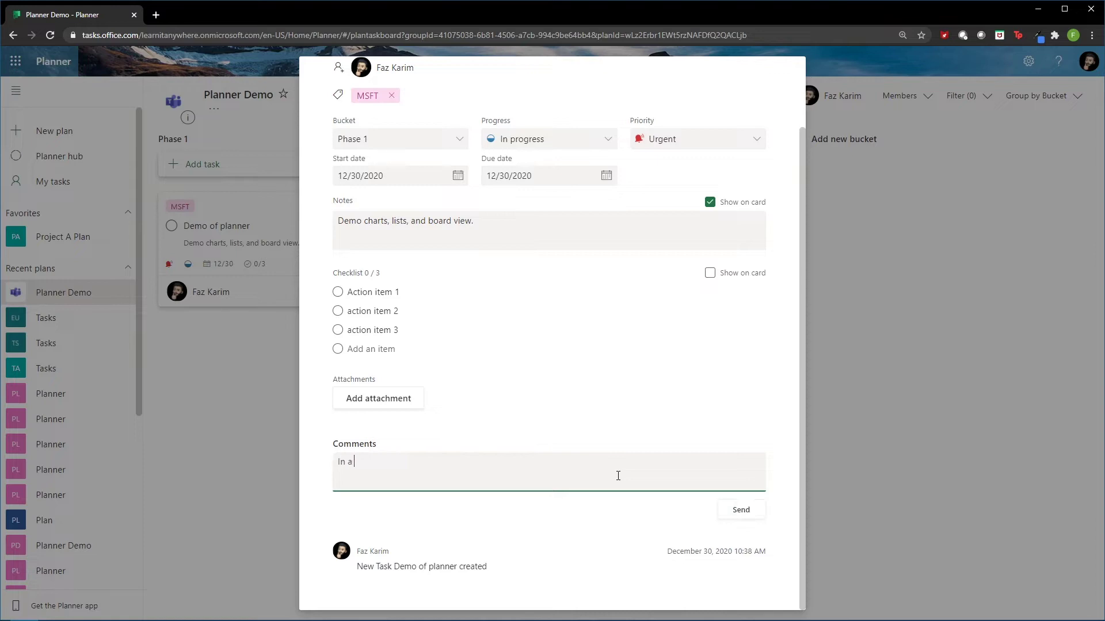
type("co")
type("rd, ")
type("@")
type("mentions.")
left_click(749, 512)
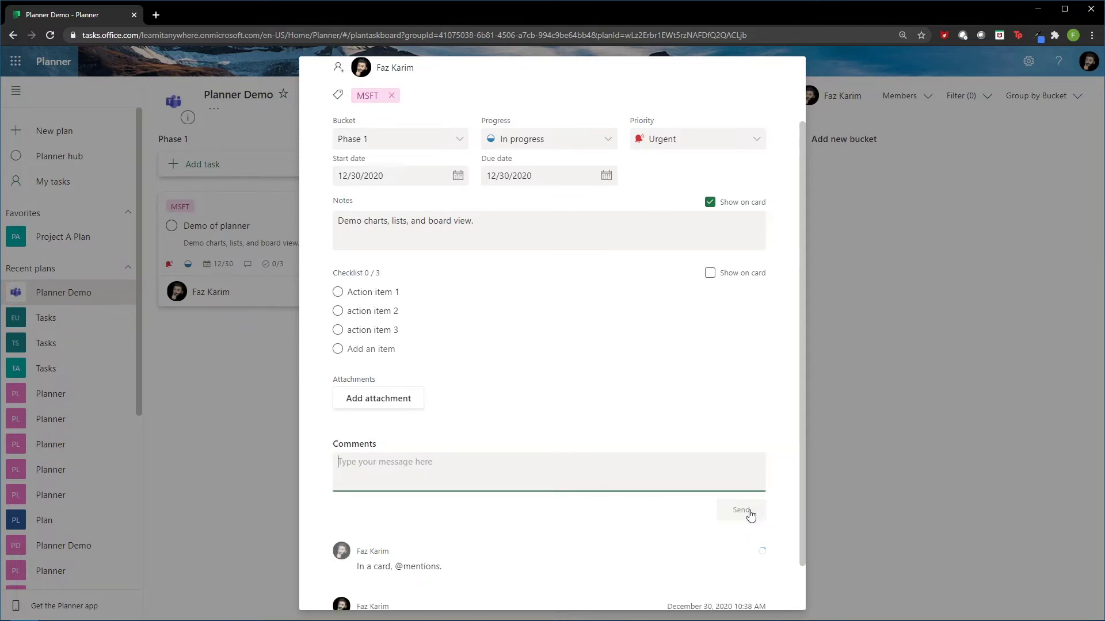
scroll(784, 483, "down", 2)
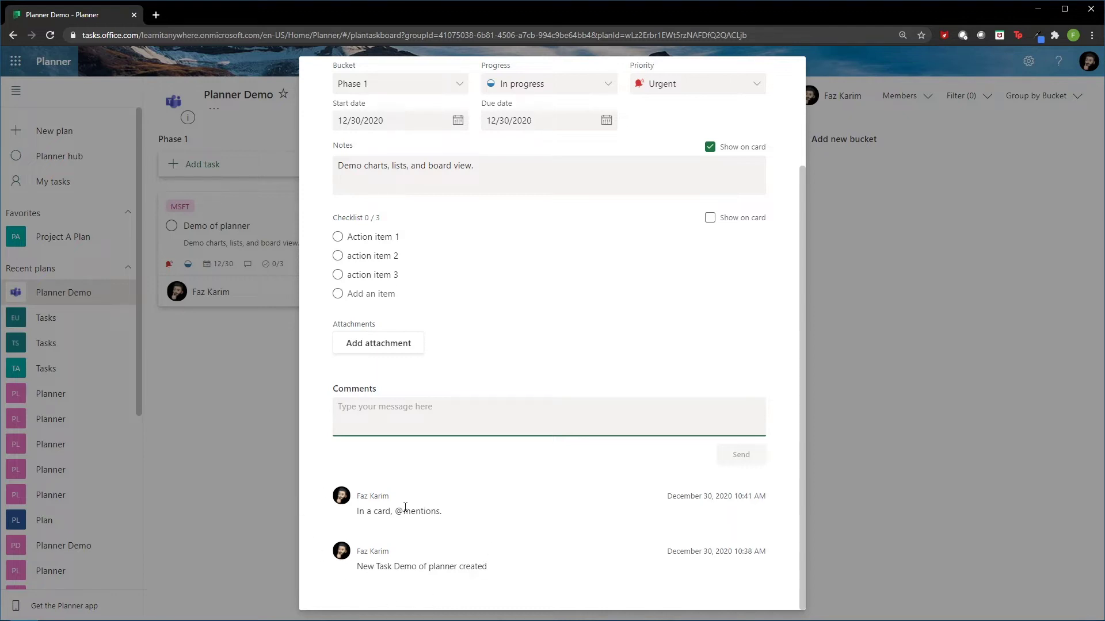
left_click(243, 482)
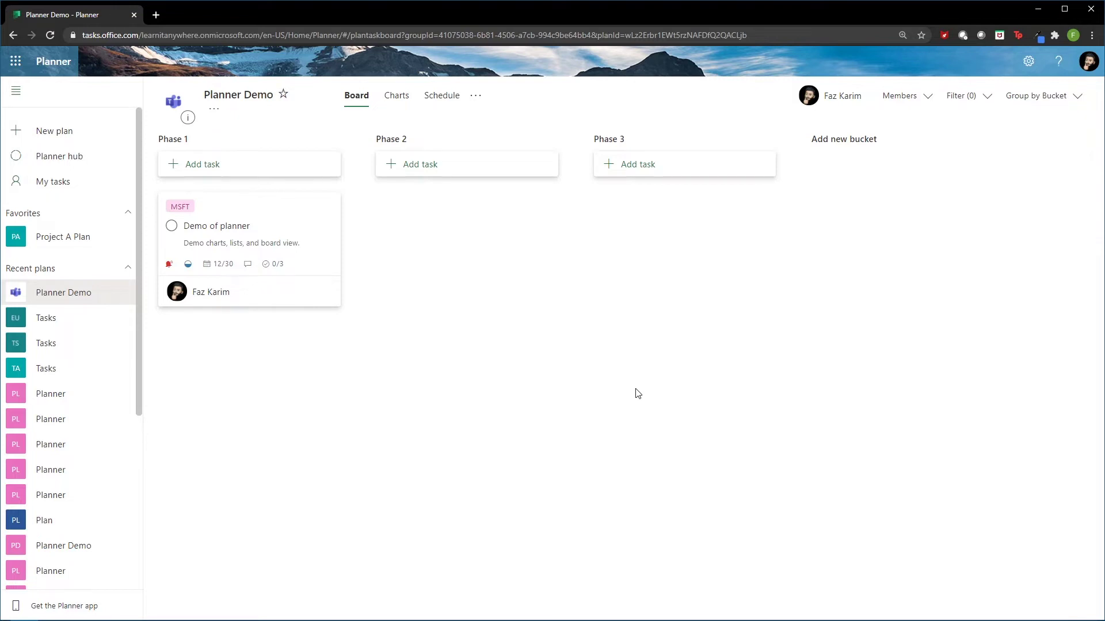
left_click_drag(338, 257, 535, 258)
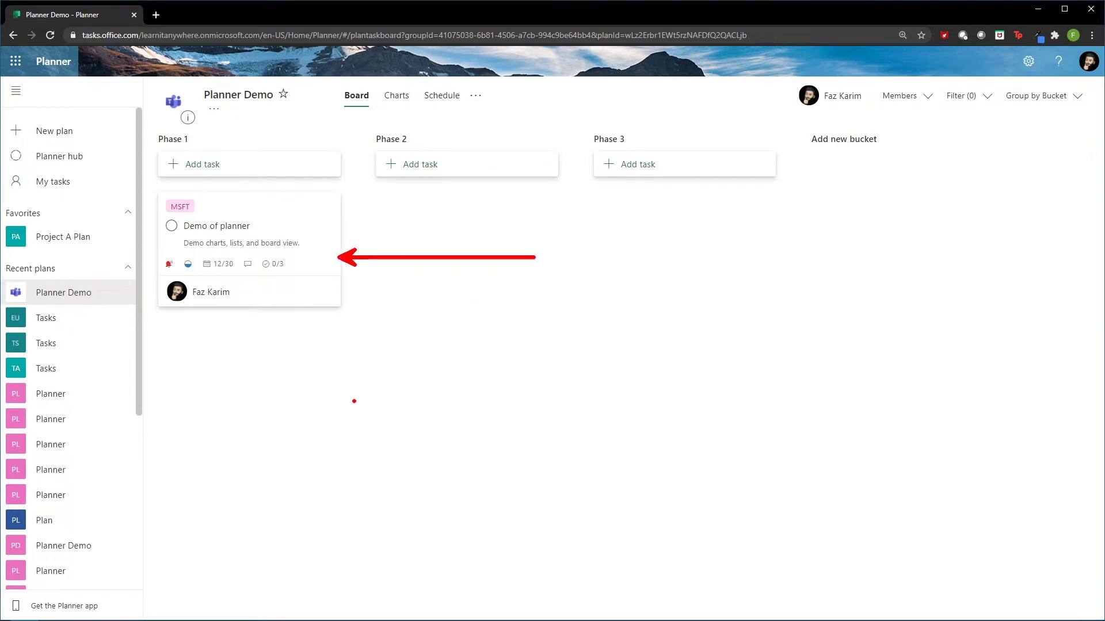
mouse_move(154, 188)
left_mouse_down()
mouse_move(328, 304)
mouse_move(358, 304)
left_mouse_up()
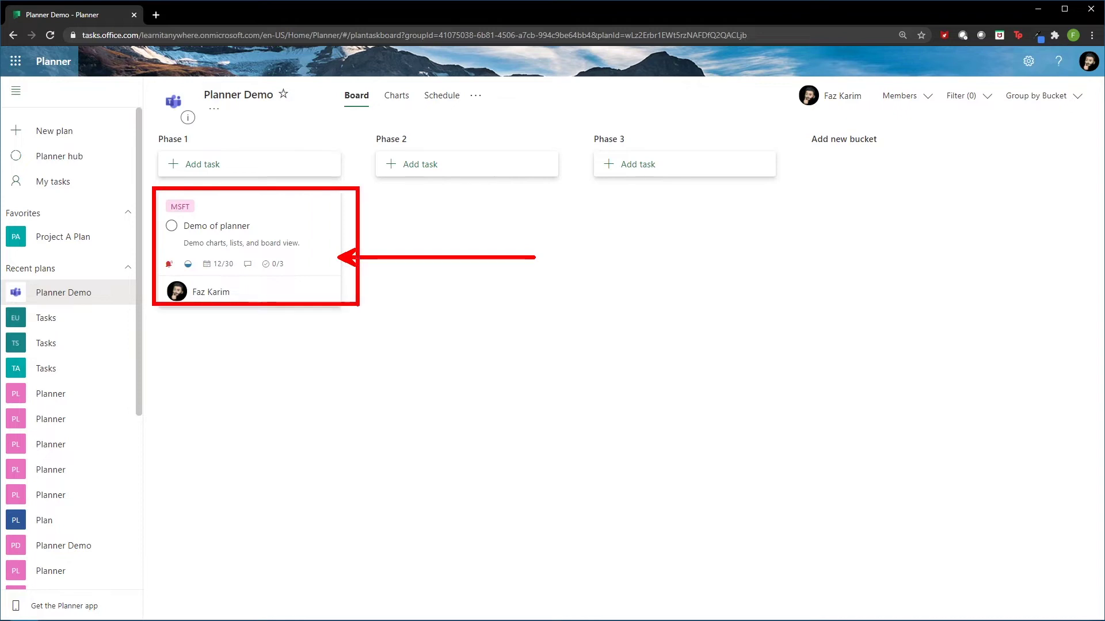
left_click_drag(157, 269, 109, 317)
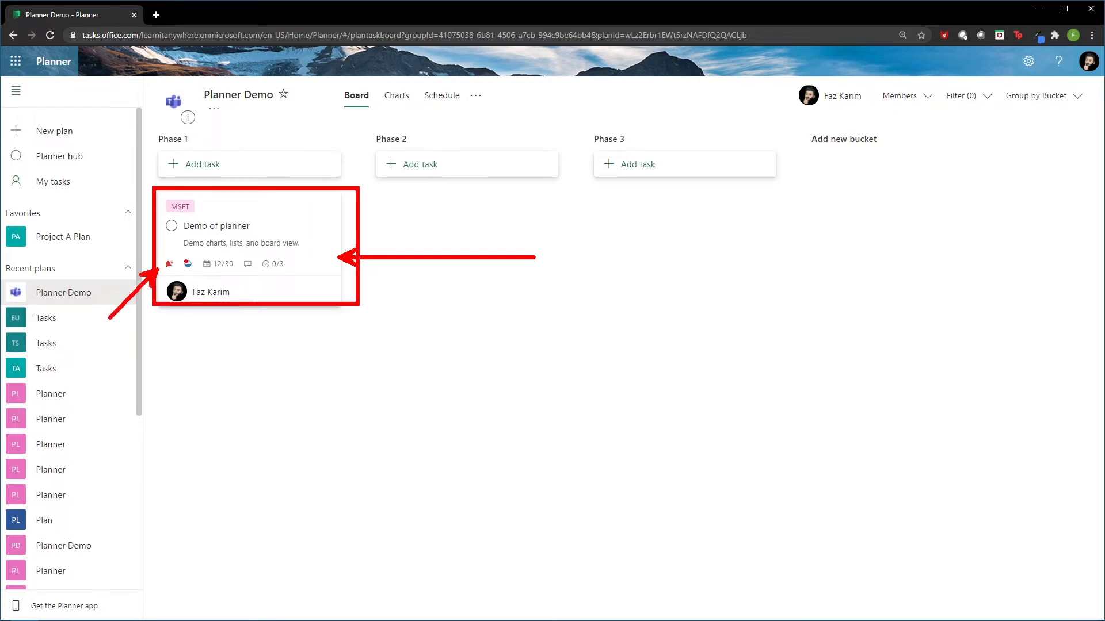
mouse_move(166, 234)
left_mouse_down()
mouse_move(188, 262)
mouse_move(253, 278)
mouse_move(266, 332)
left_mouse_up()
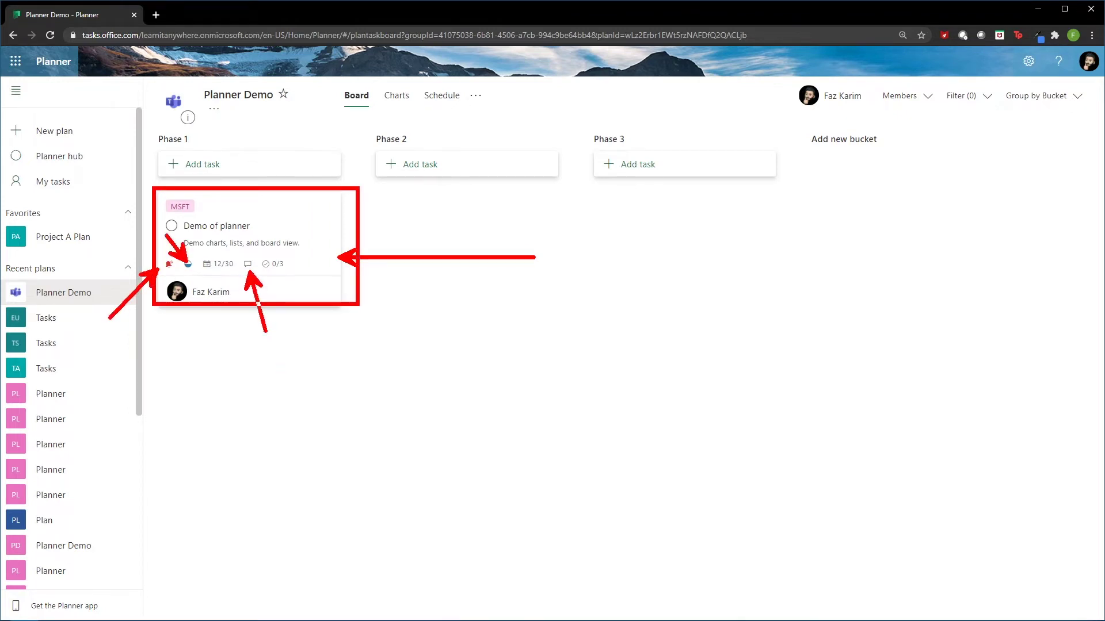
left_click_drag(292, 268, 344, 303)
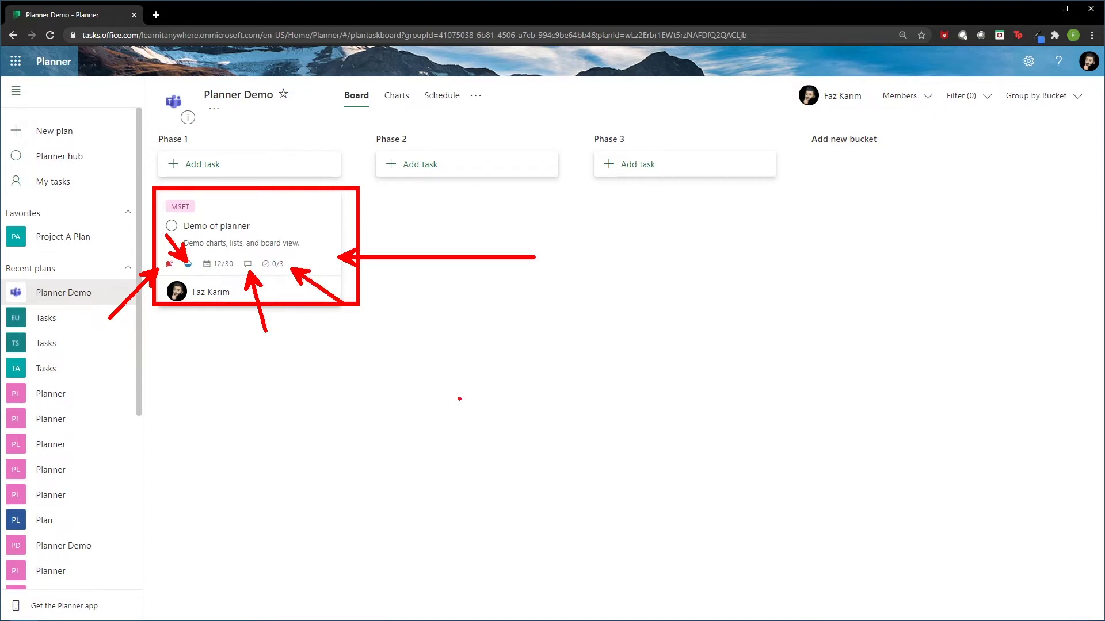
key("Escape")
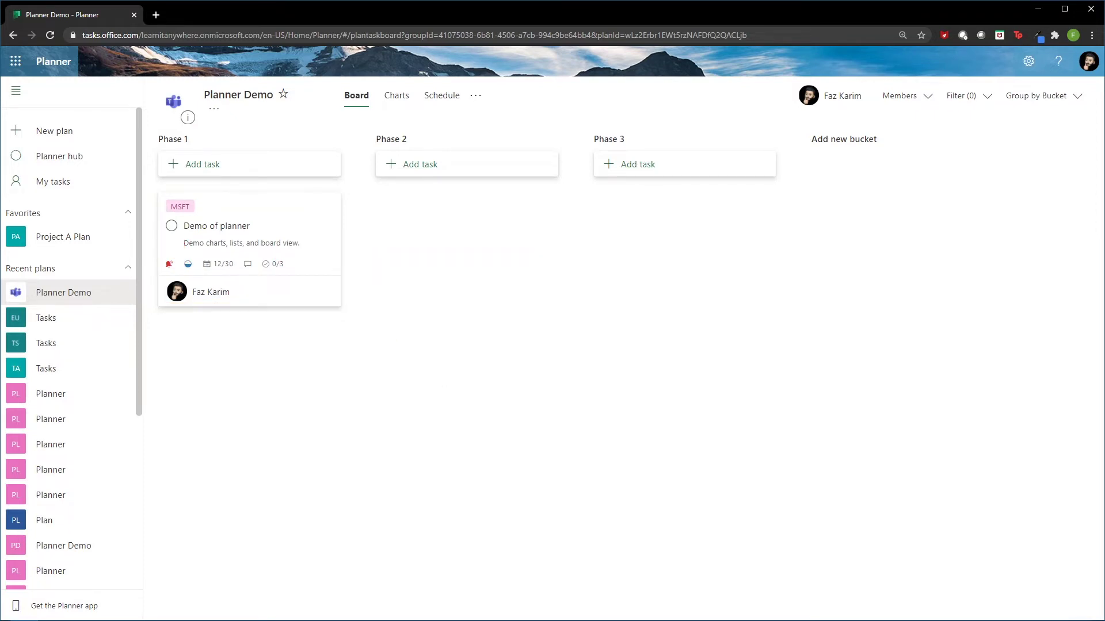
Move the "Demo of planner" card to the Phase 3 bucket and back to Phase 1.
left_click_drag(288, 219, 710, 266)
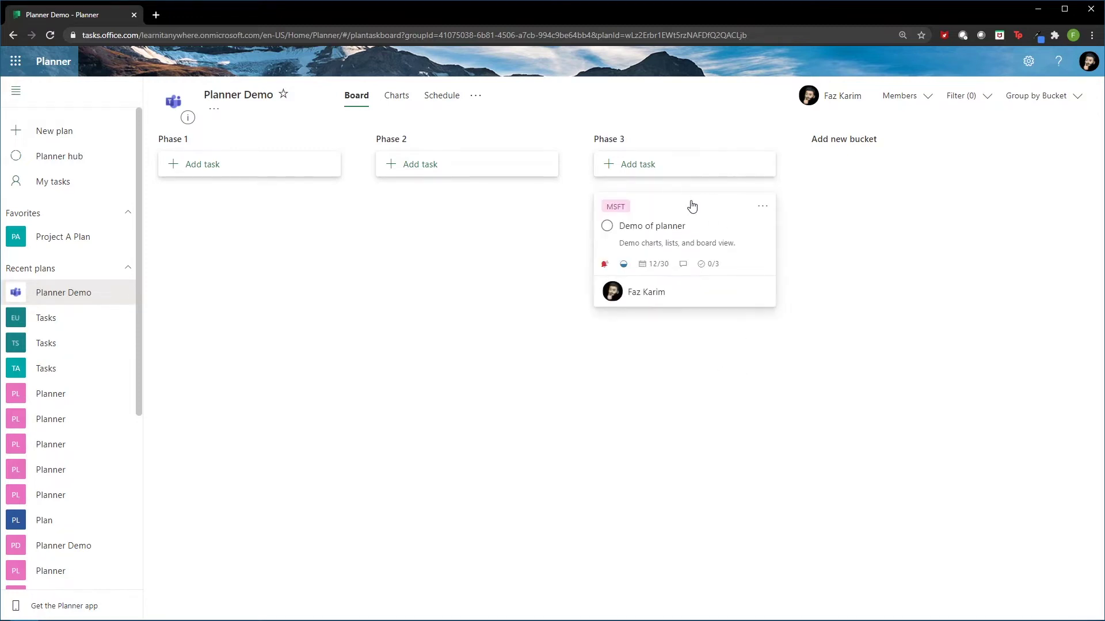
left_click_drag(693, 206, 261, 239)
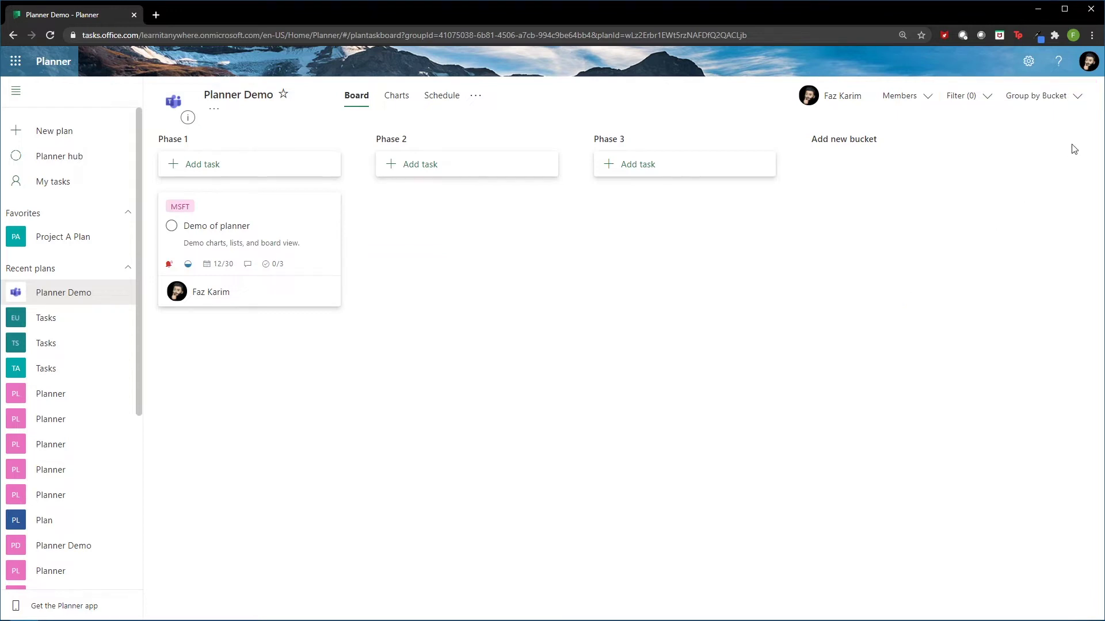
View the board's tasks grouped by Assigned to, followed by Priority.
left_click(1078, 99)
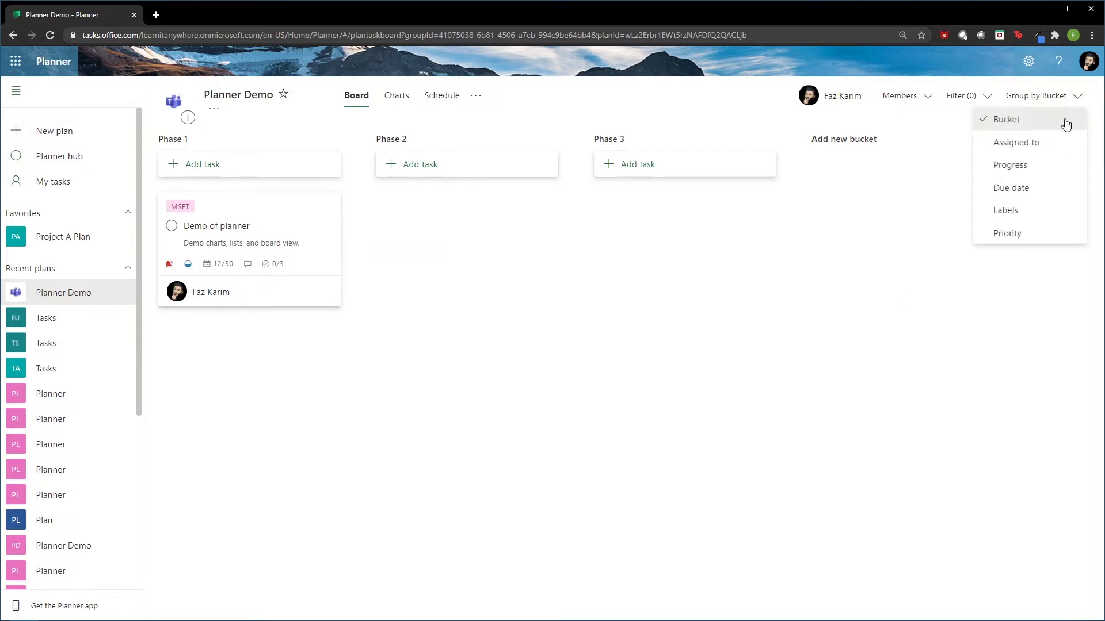
left_click(1035, 149)
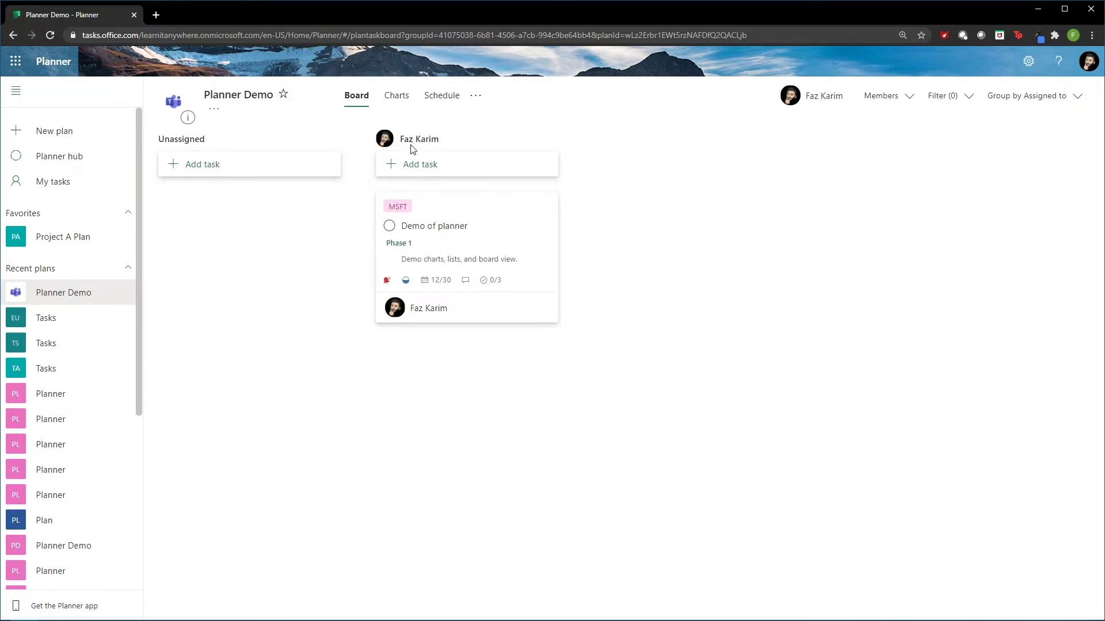
left_click(1042, 100)
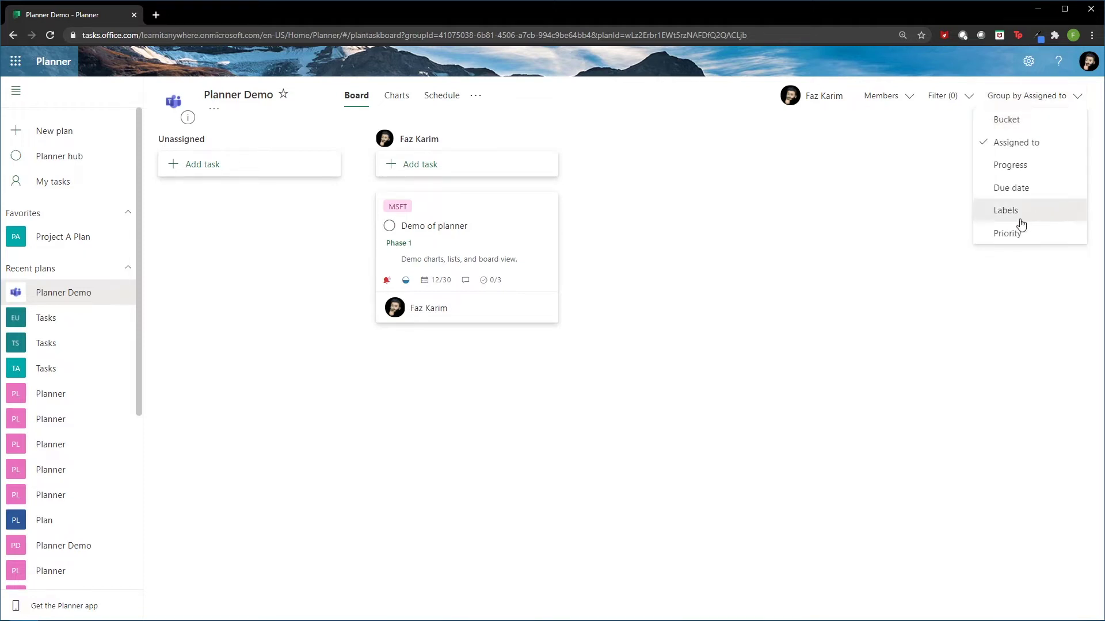
left_click(1005, 233)
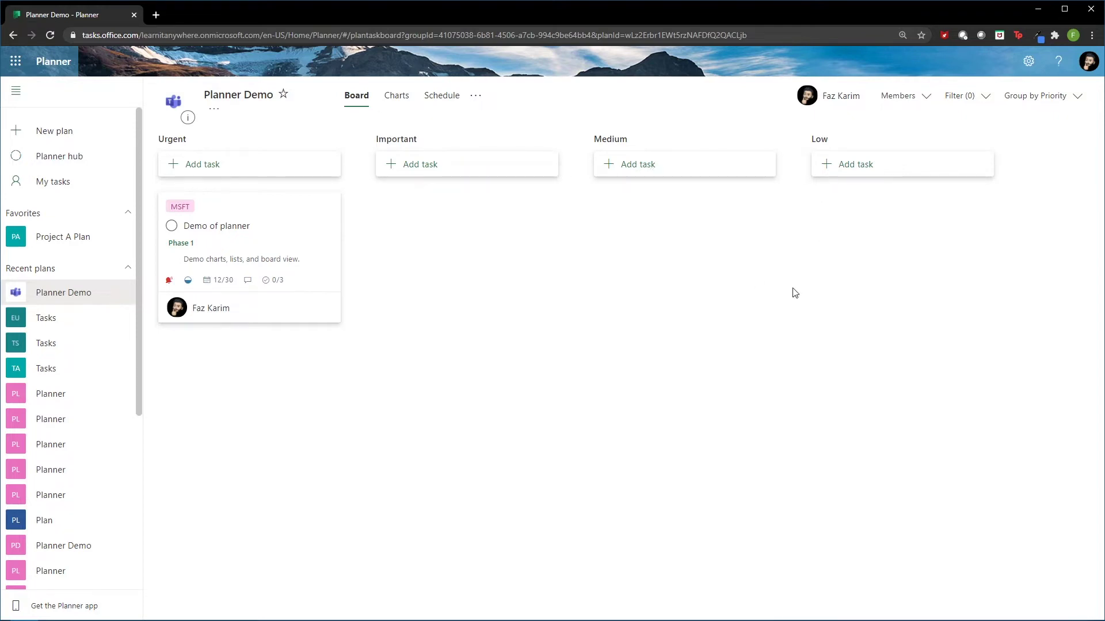
View the board's tasks grouped in turn by Assigned to, Progress and Due date.
left_click(1040, 102)
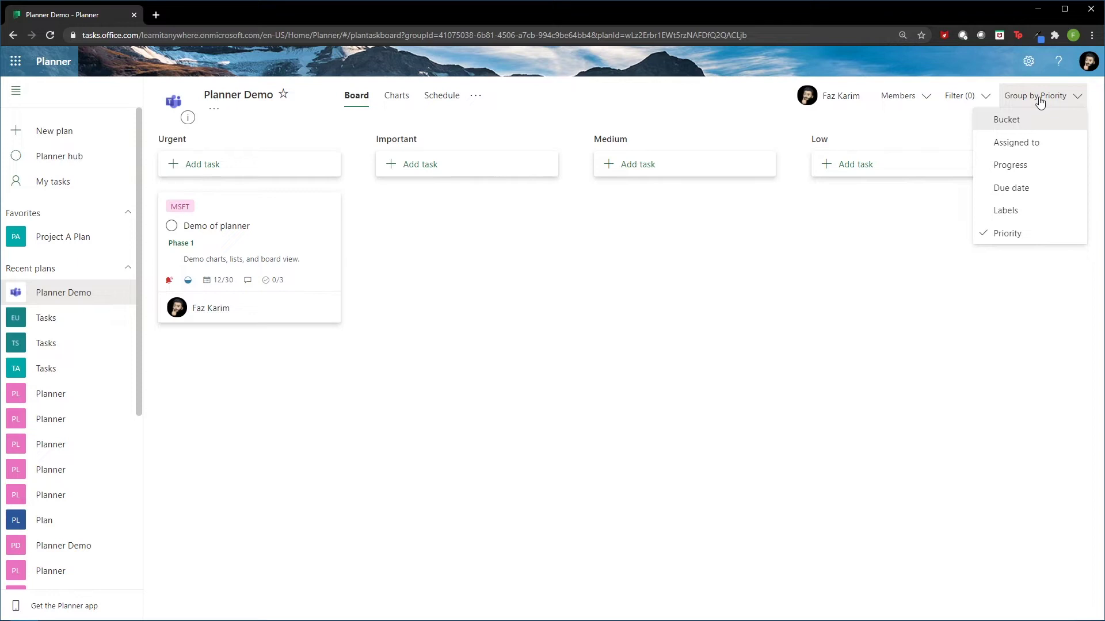
left_click(1017, 147)
left_click(1061, 105)
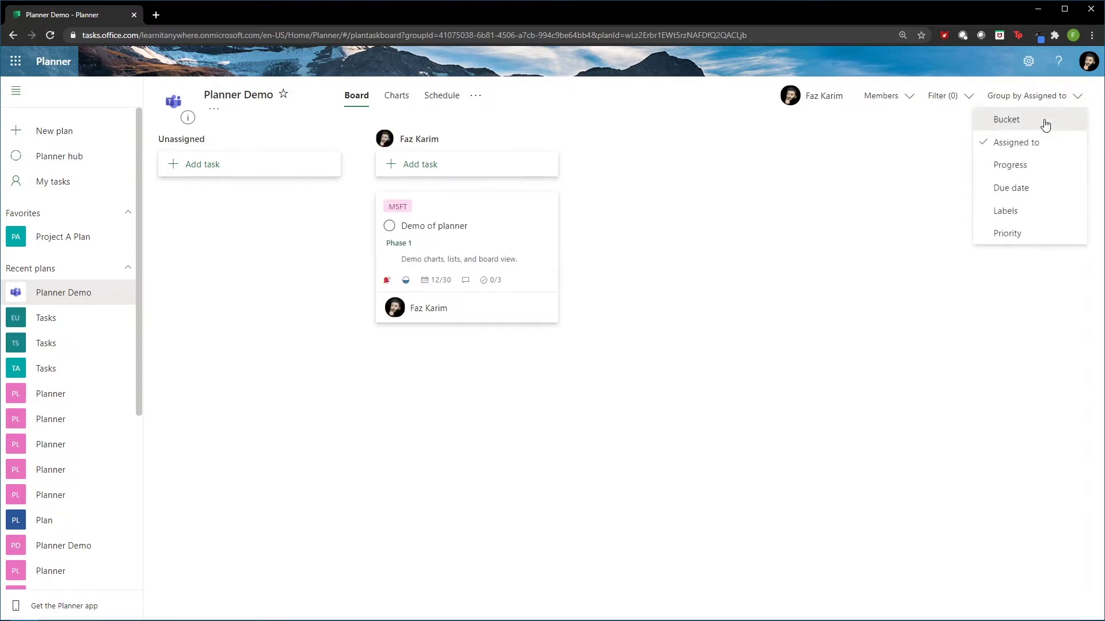
left_click(1004, 166)
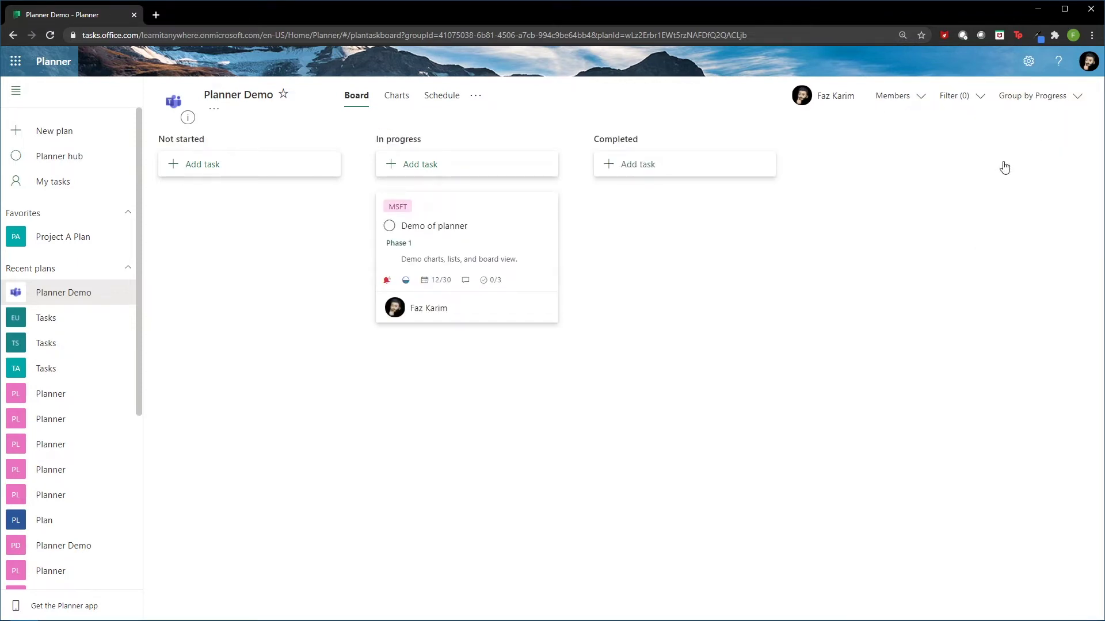
left_click(1034, 109)
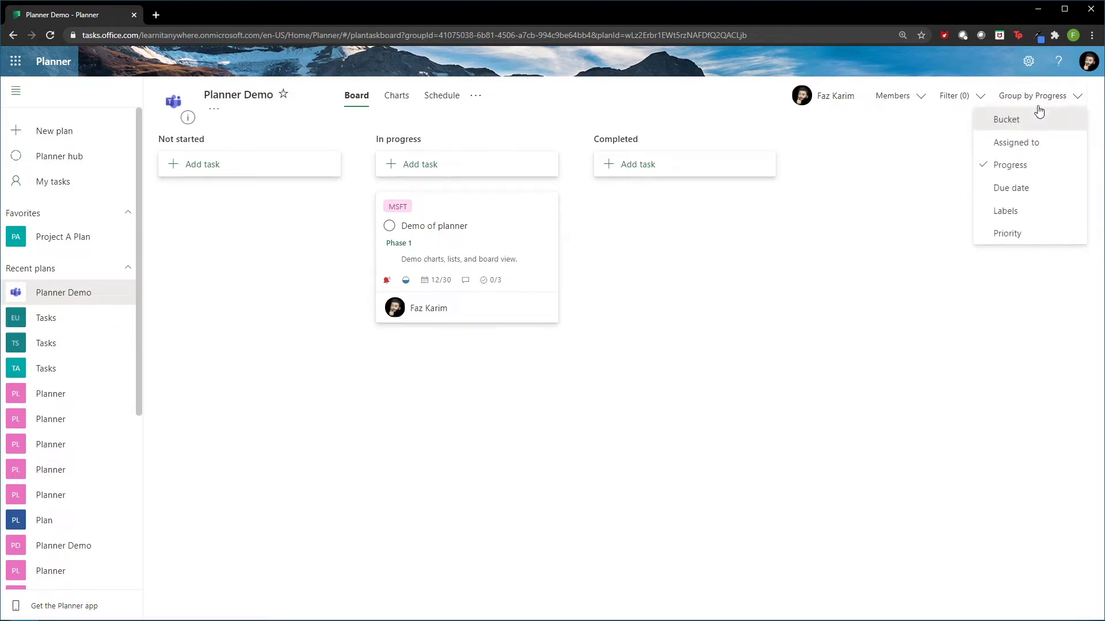
left_click(1009, 197)
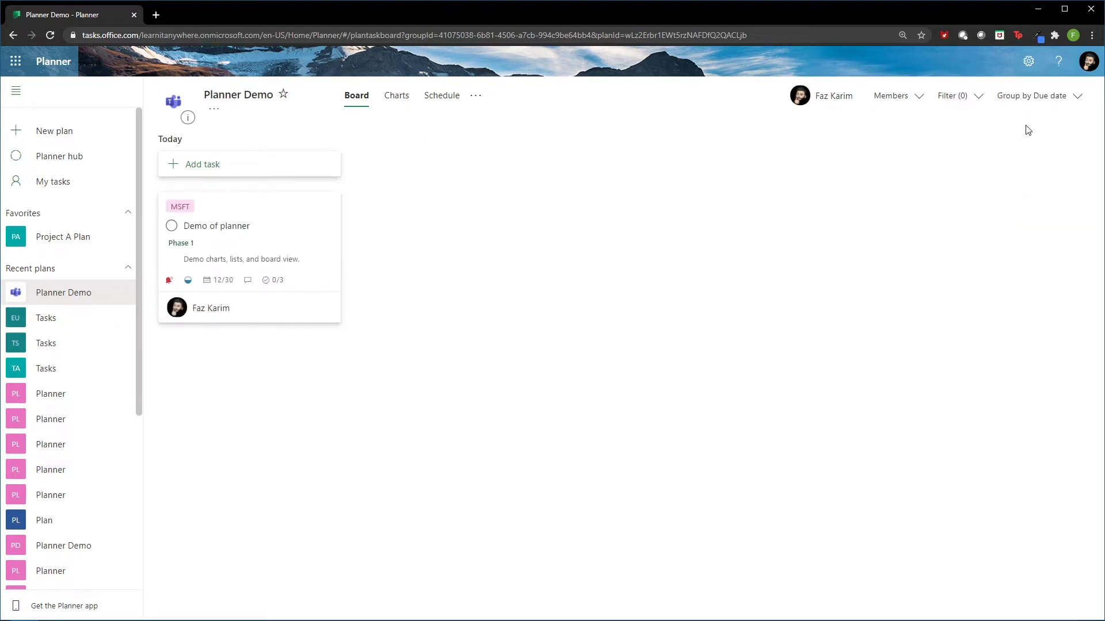
View the board's tasks grouped by Labels and return the grouping to Bucket.
left_click(1052, 102)
left_click(1001, 206)
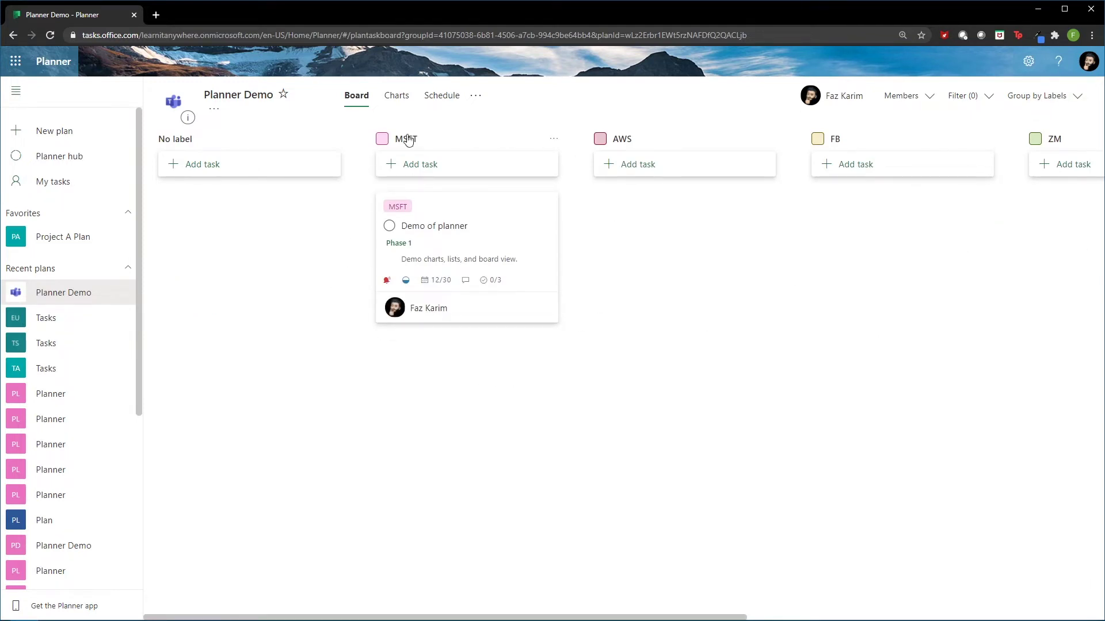
left_click(1043, 104)
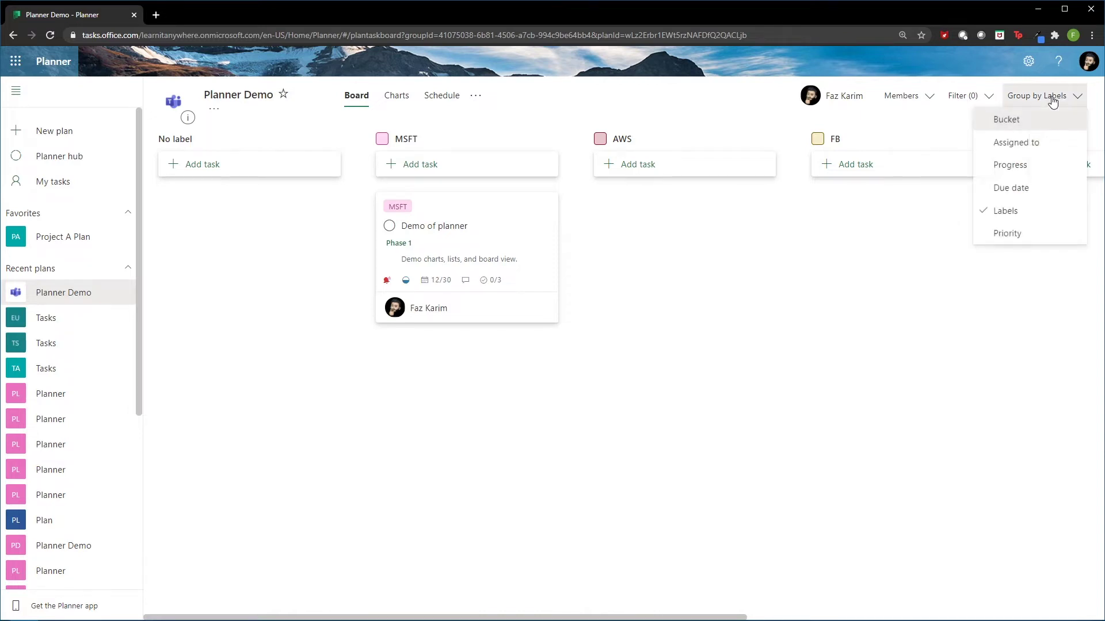
left_click(1007, 120)
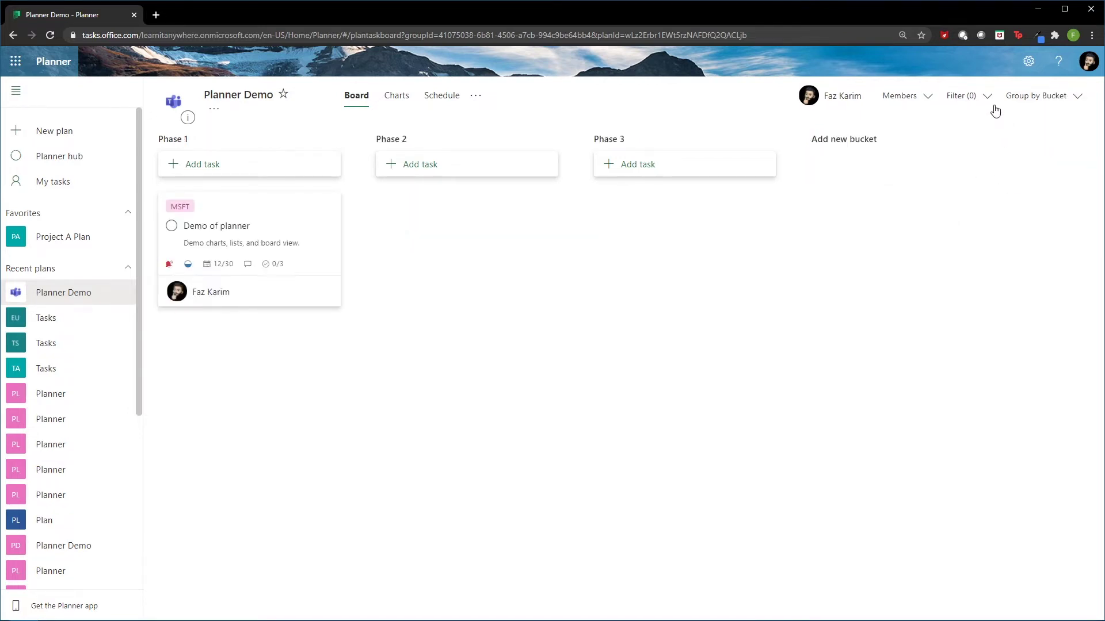
Look over the board's filter options, such as due date, bucket and assignment, without applying a filter.
left_click(987, 97)
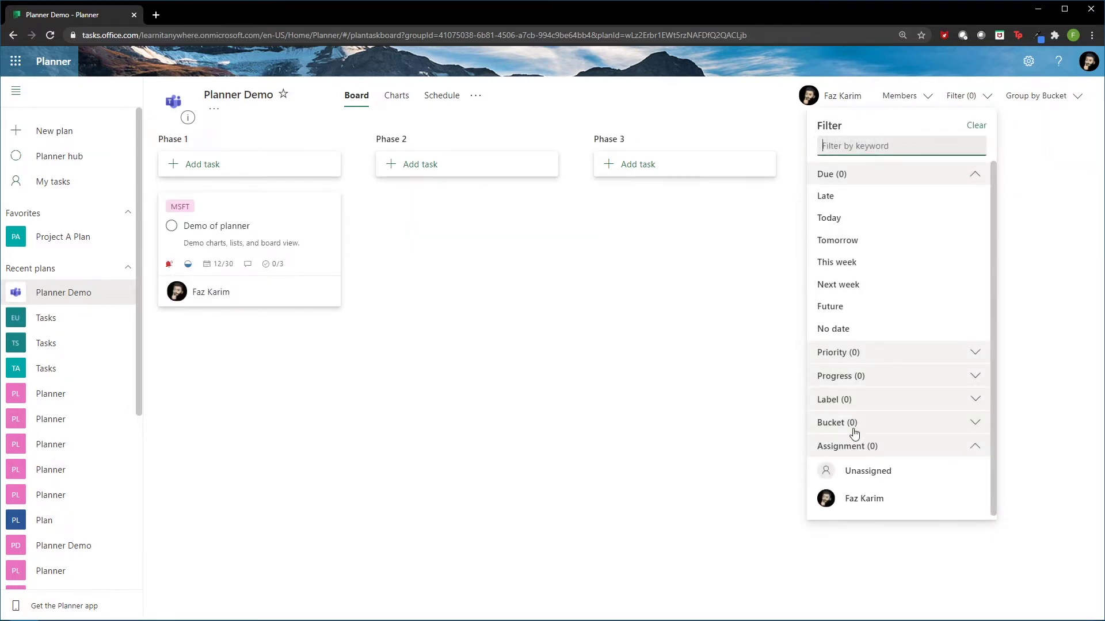
left_click(712, 321)
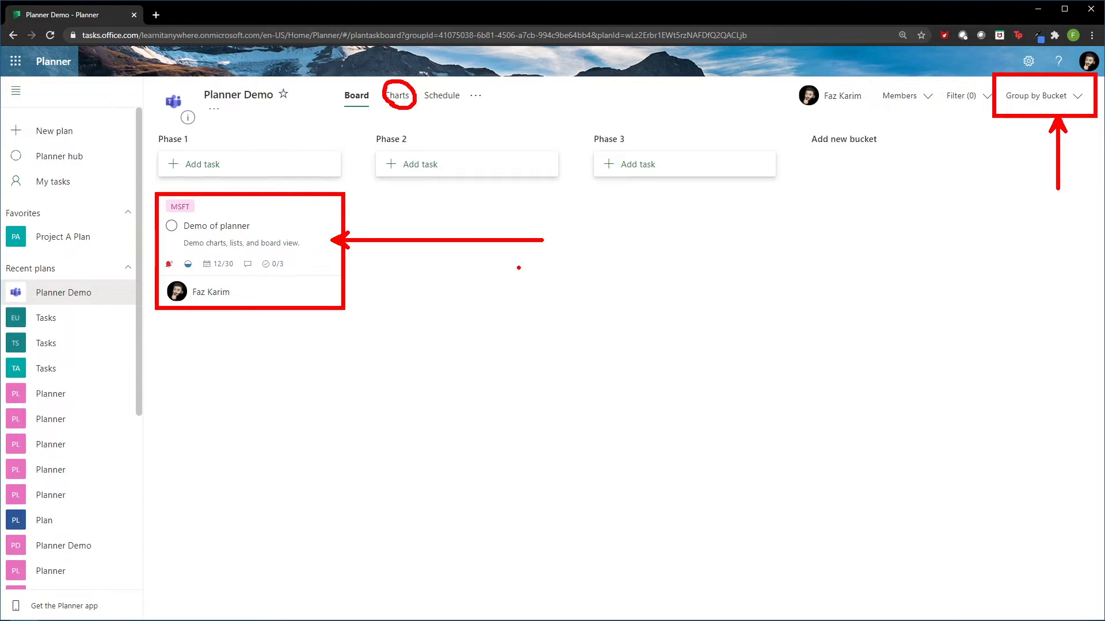
key("Escape")
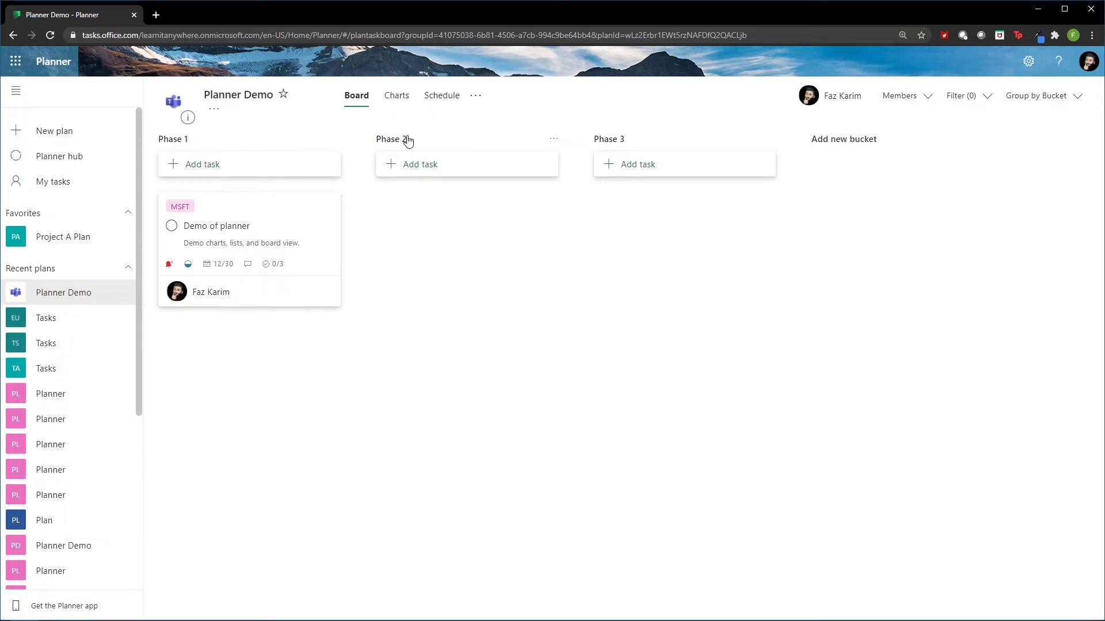
Open the plan's charts and start a new task there named "Demo Planner in Teams" in the Phase 2 bucket.
left_click(401, 99)
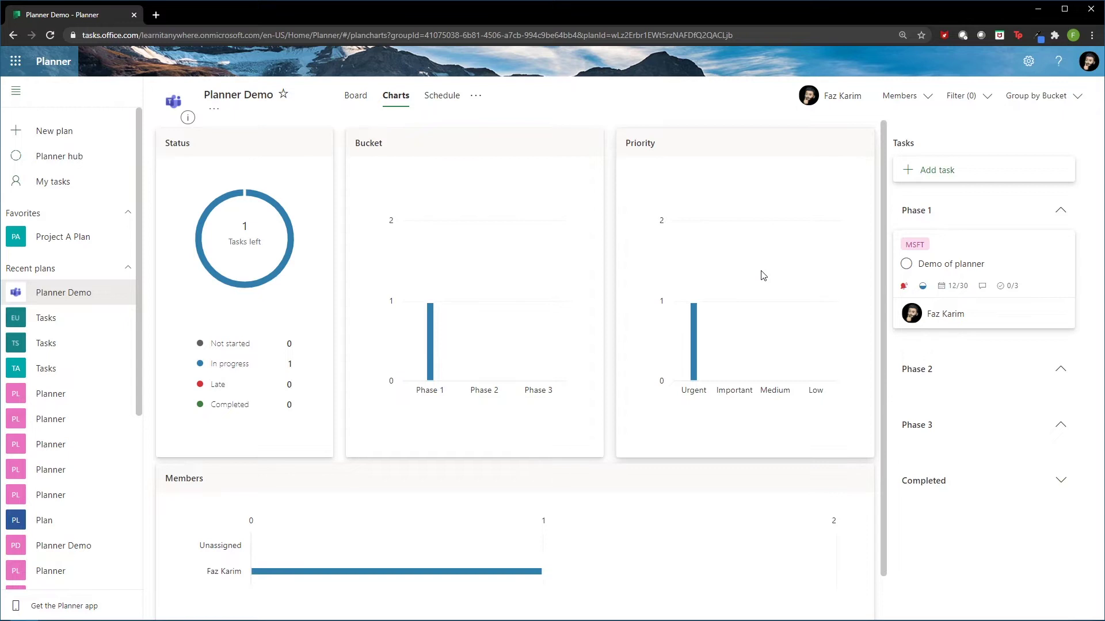
scroll(763, 276, "down", 1)
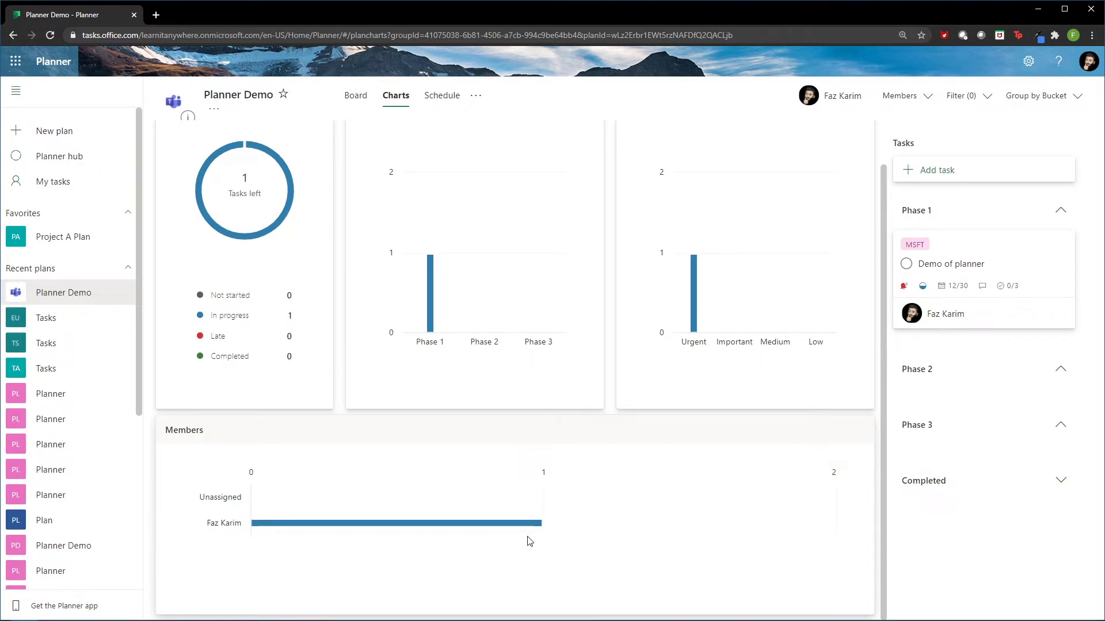
left_click(930, 175)
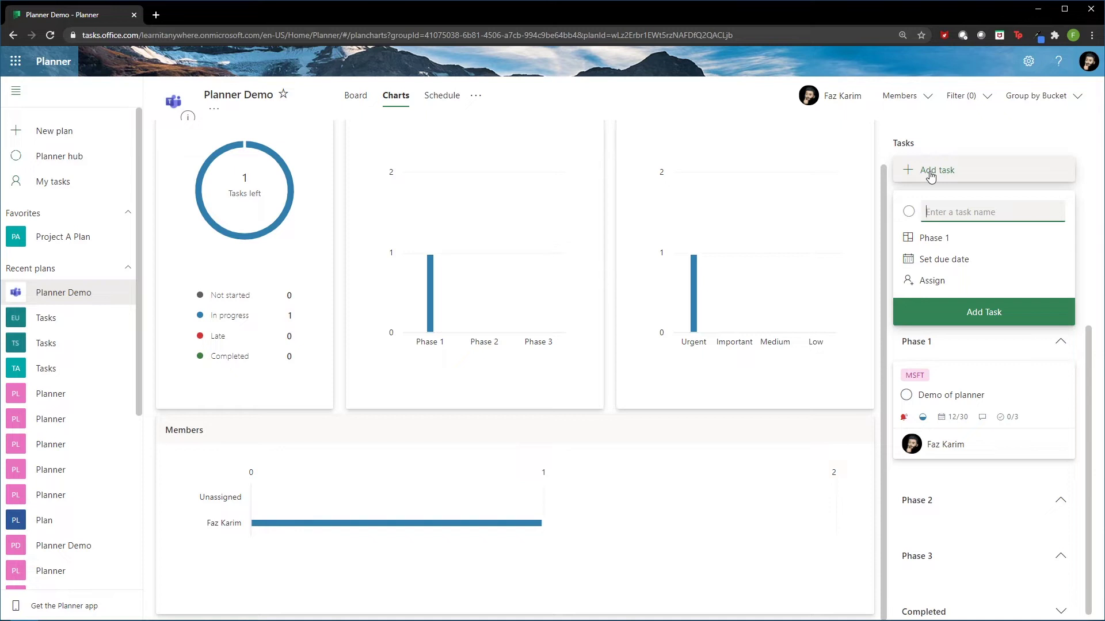
left_click(931, 240)
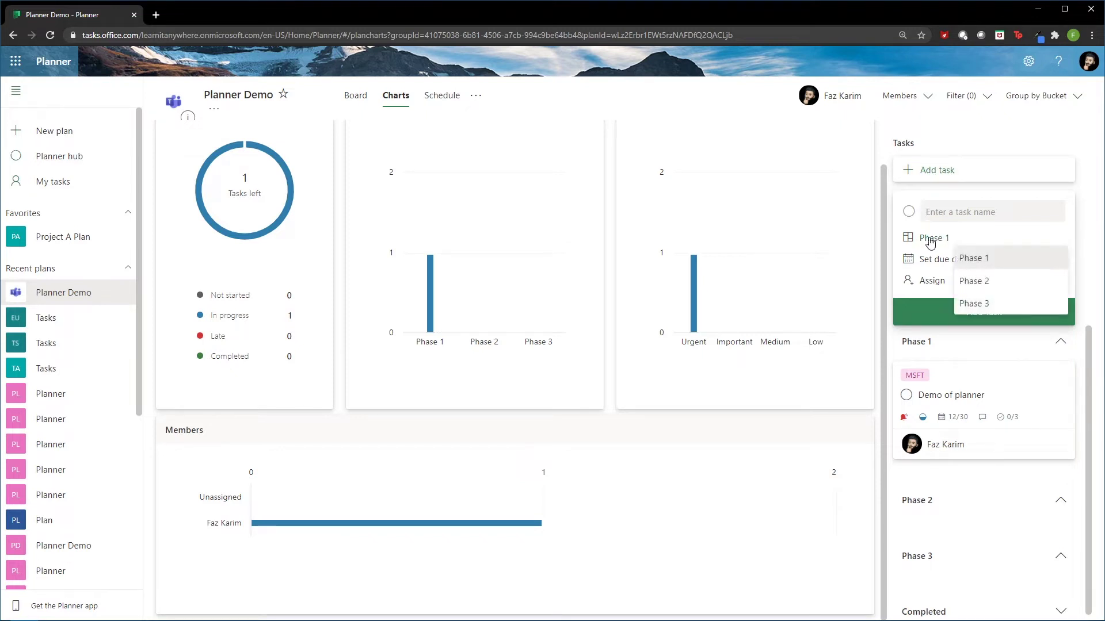
left_click(979, 289)
left_click(946, 216)
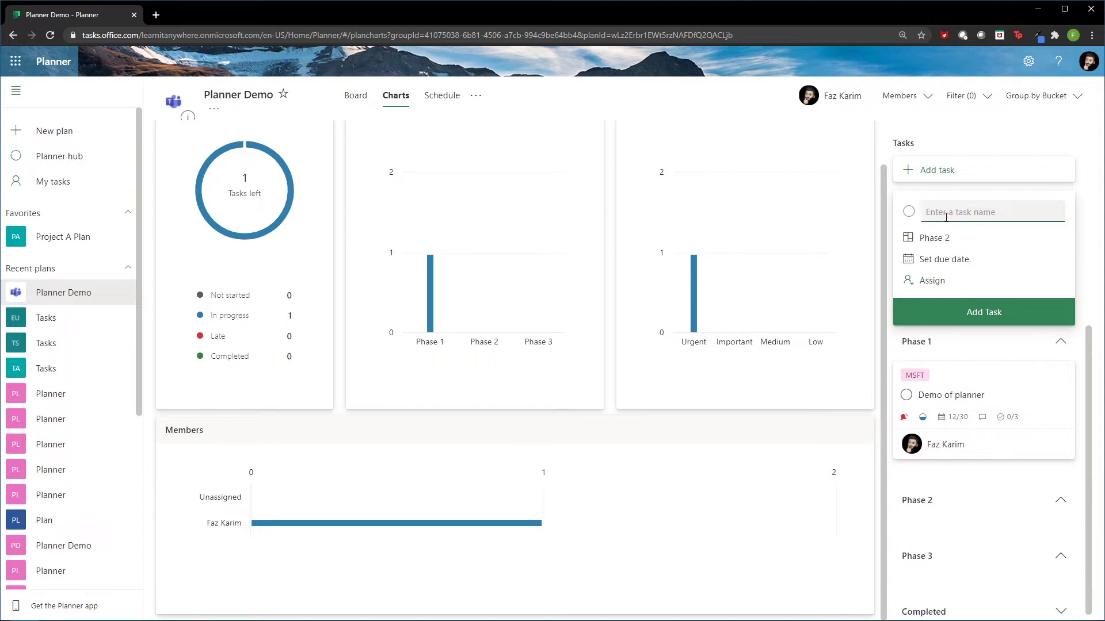
type("Demo Planner in Teams")
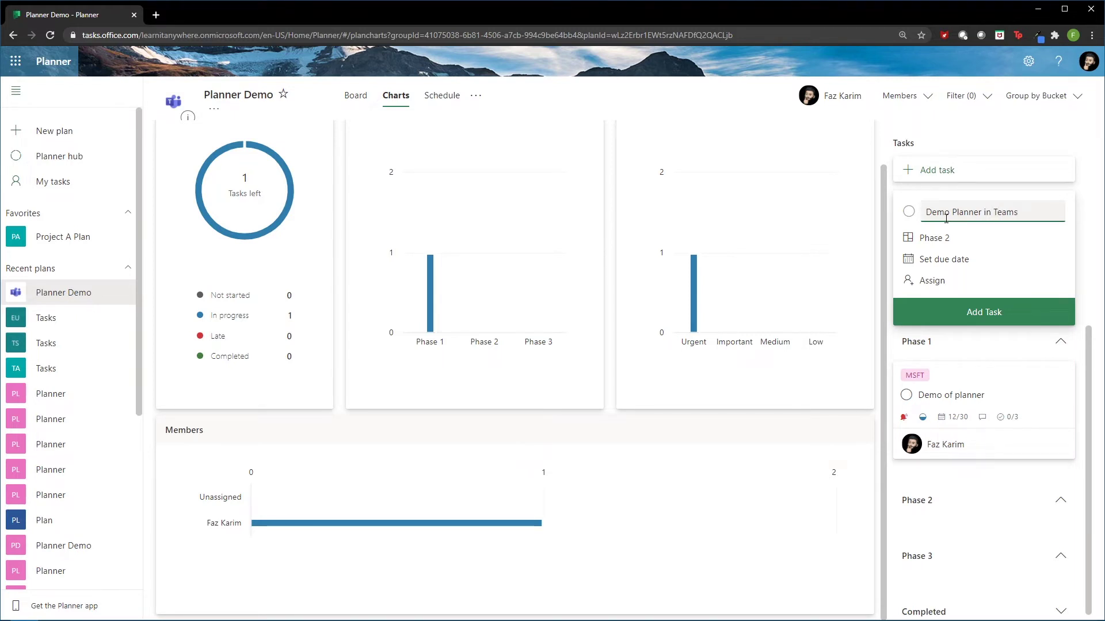
Set the new task's due date to 12/30, assign it to the listed plan member and add the task.
left_click(943, 260)
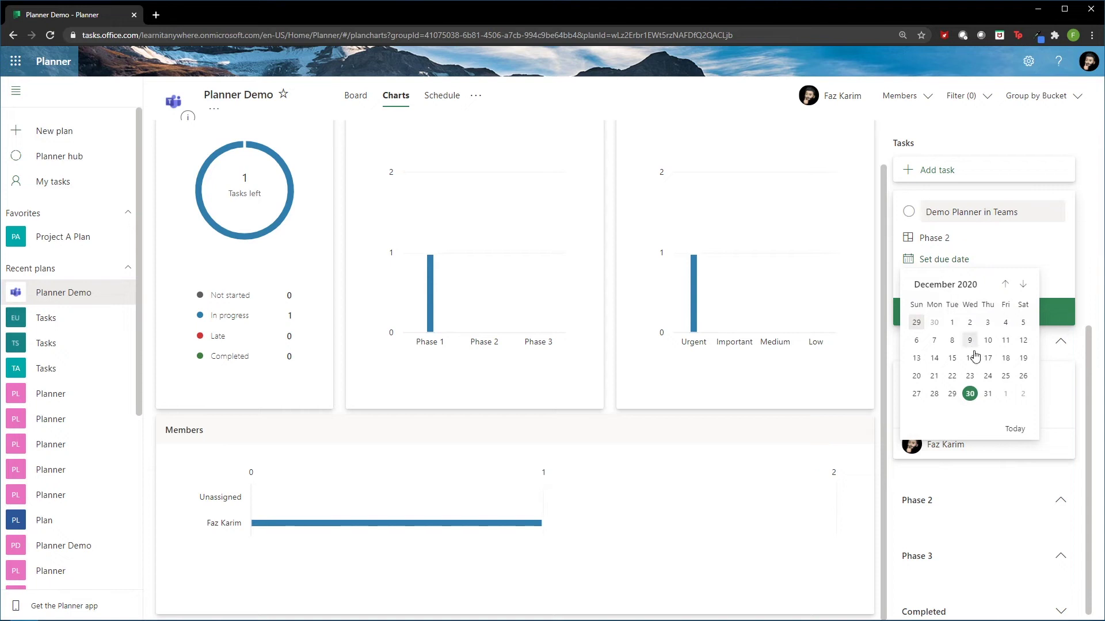
left_click(969, 394)
left_click(932, 283)
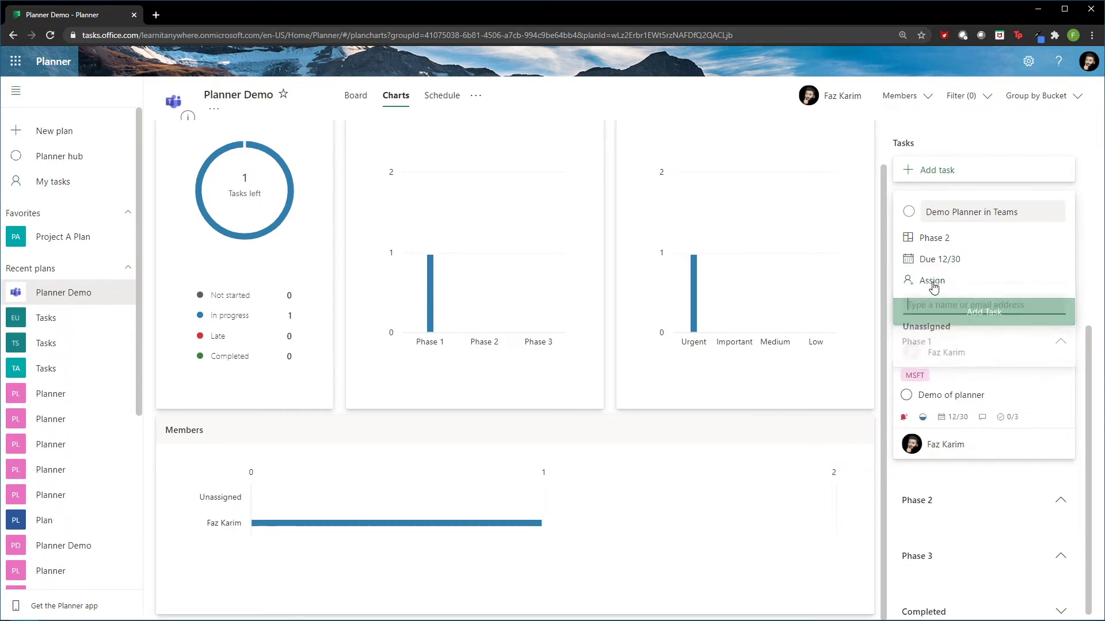
left_click(932, 360)
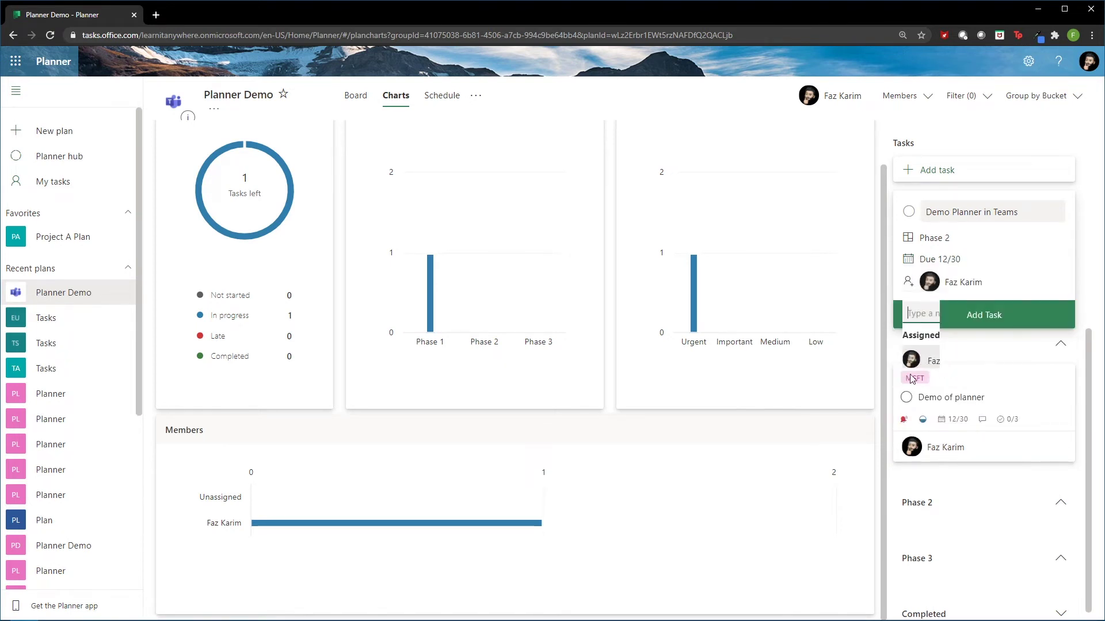
left_click(826, 423)
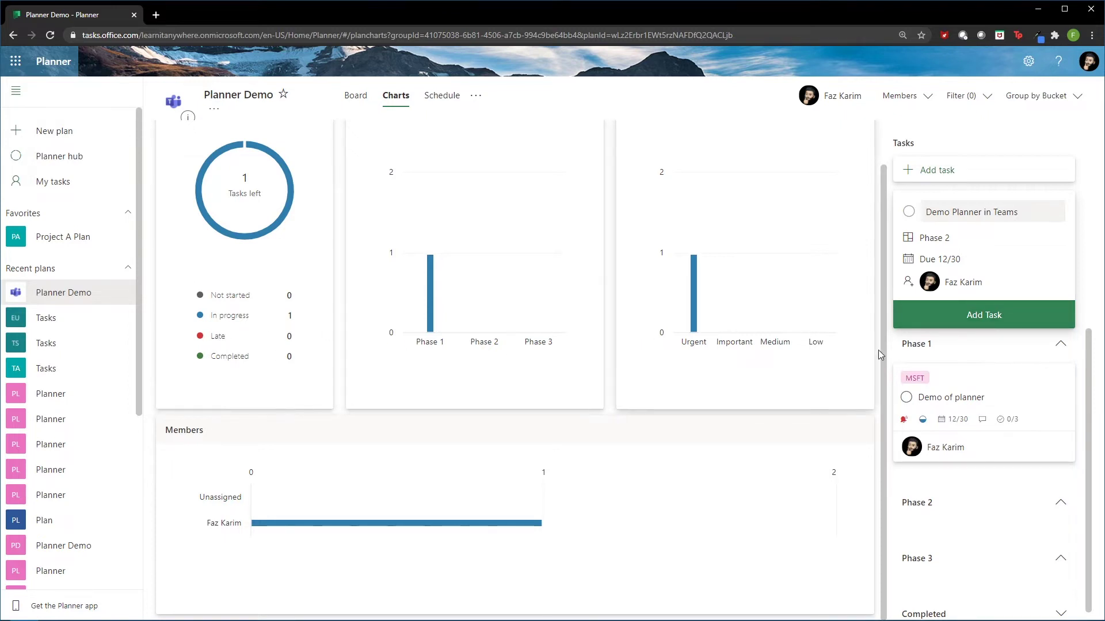
left_click(983, 322)
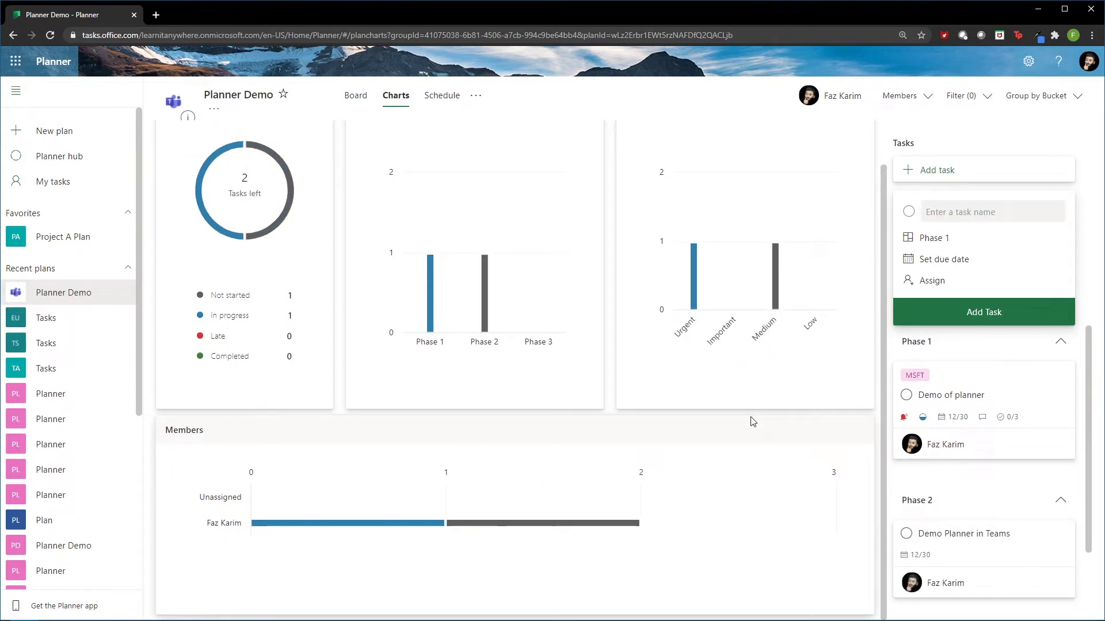
Open the details of the "Demo Planner in Teams" task and add the MSFT label.
mouse_move(485, 275)
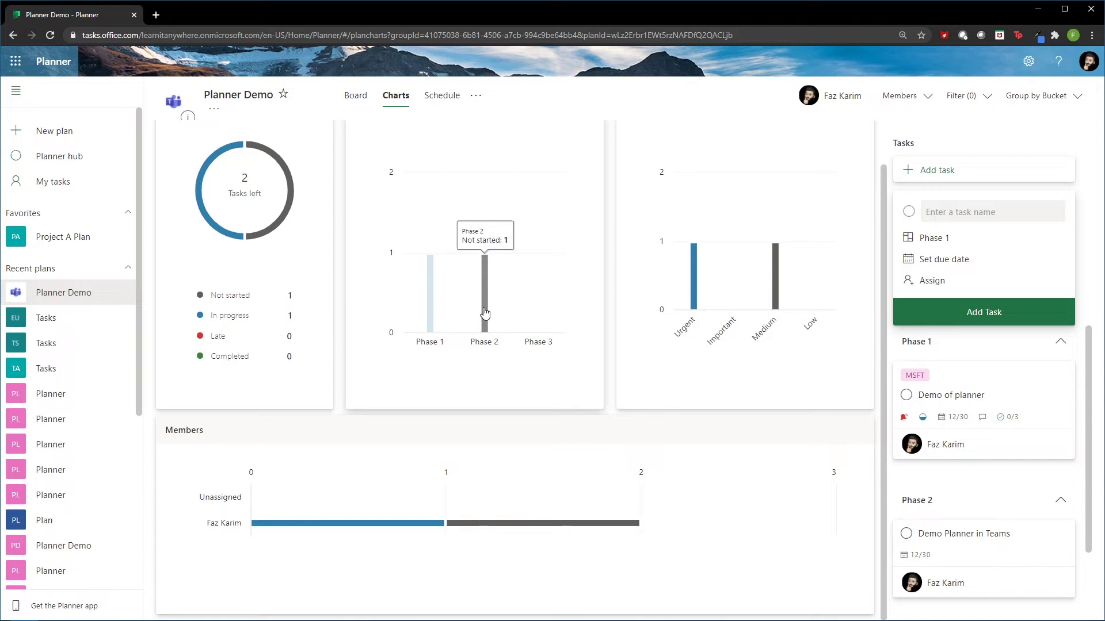
mouse_move(776, 307)
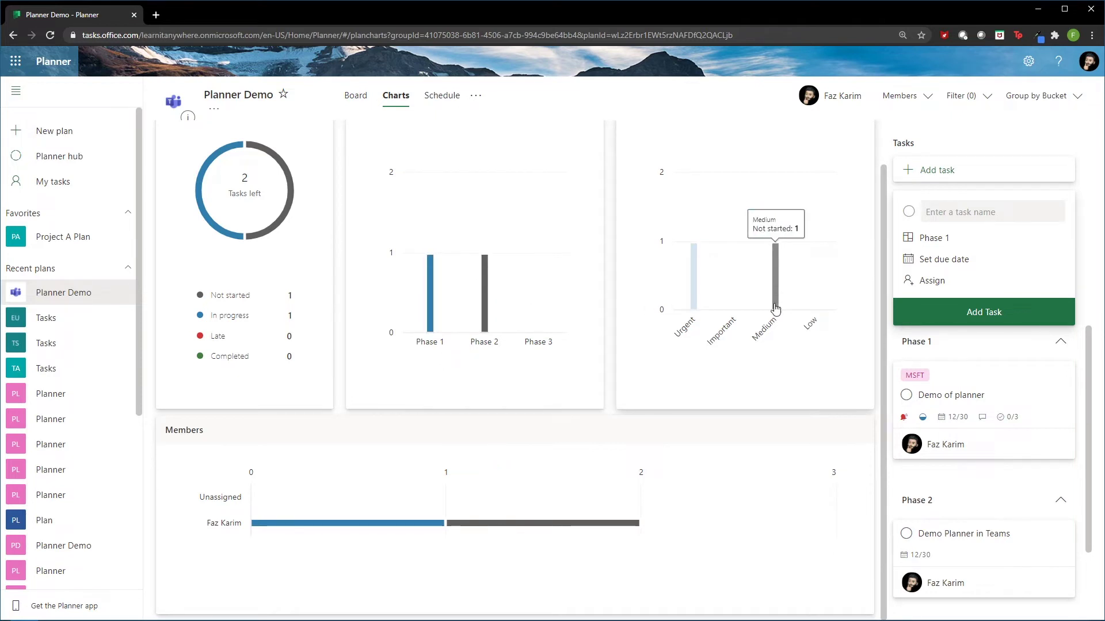
mouse_move(469, 523)
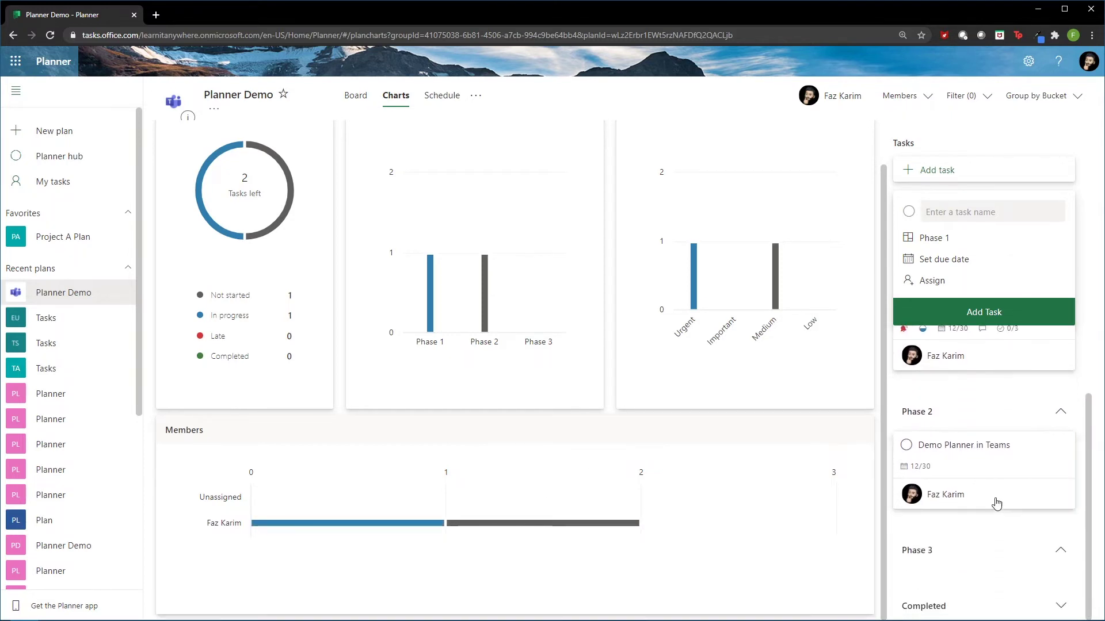
left_click(980, 467)
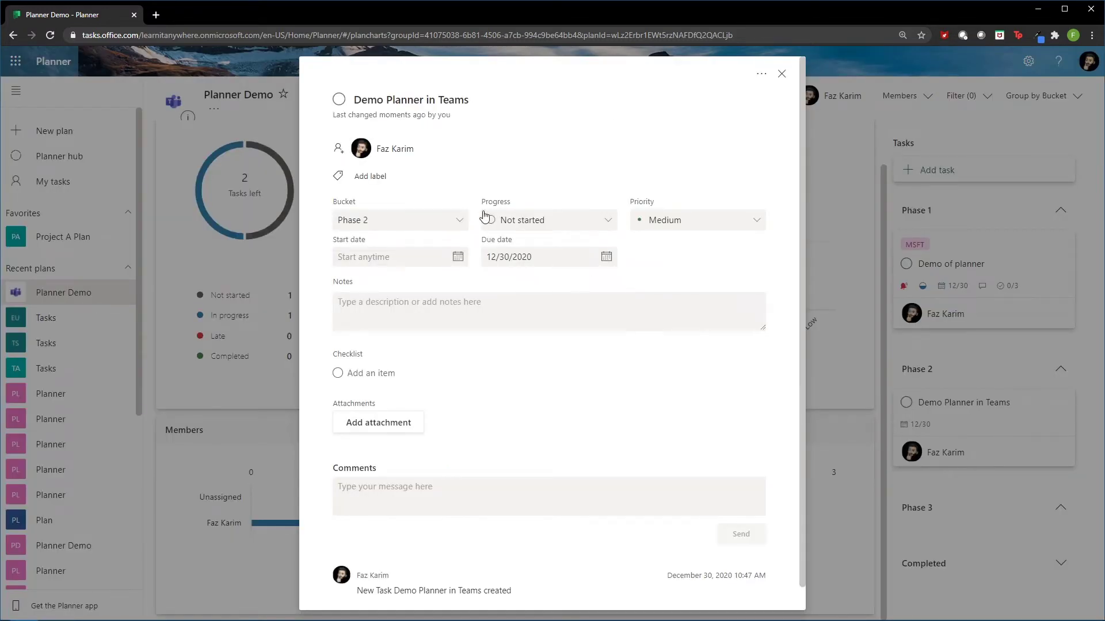
left_click(372, 176)
left_click(376, 203)
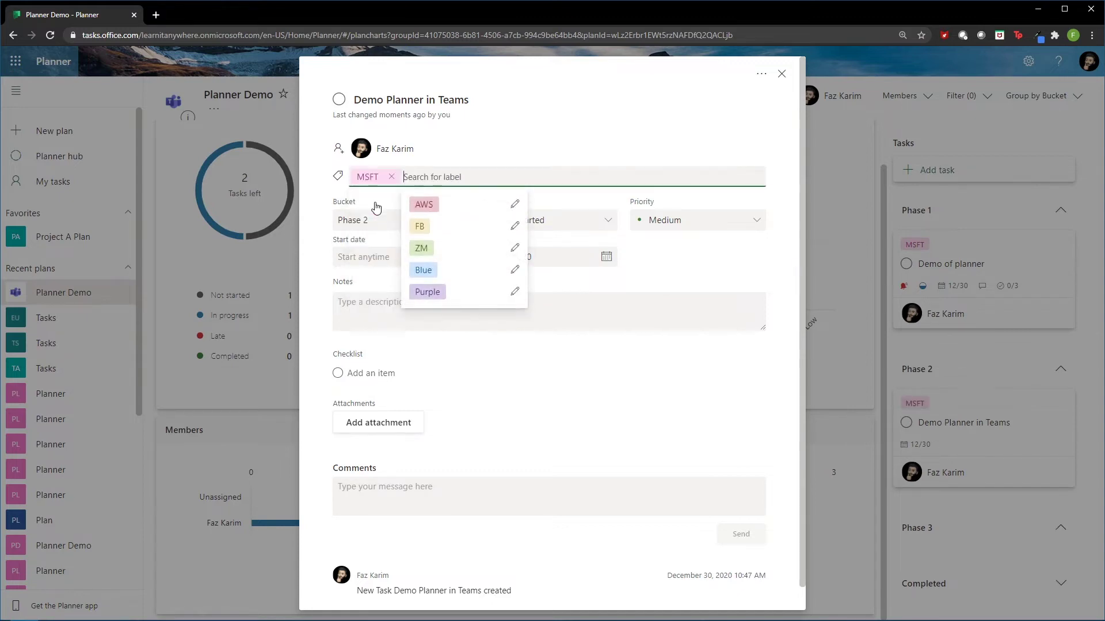
Keep the task's progress at Not started, set its priority to Important and close its details.
left_click(592, 228)
left_click(588, 225)
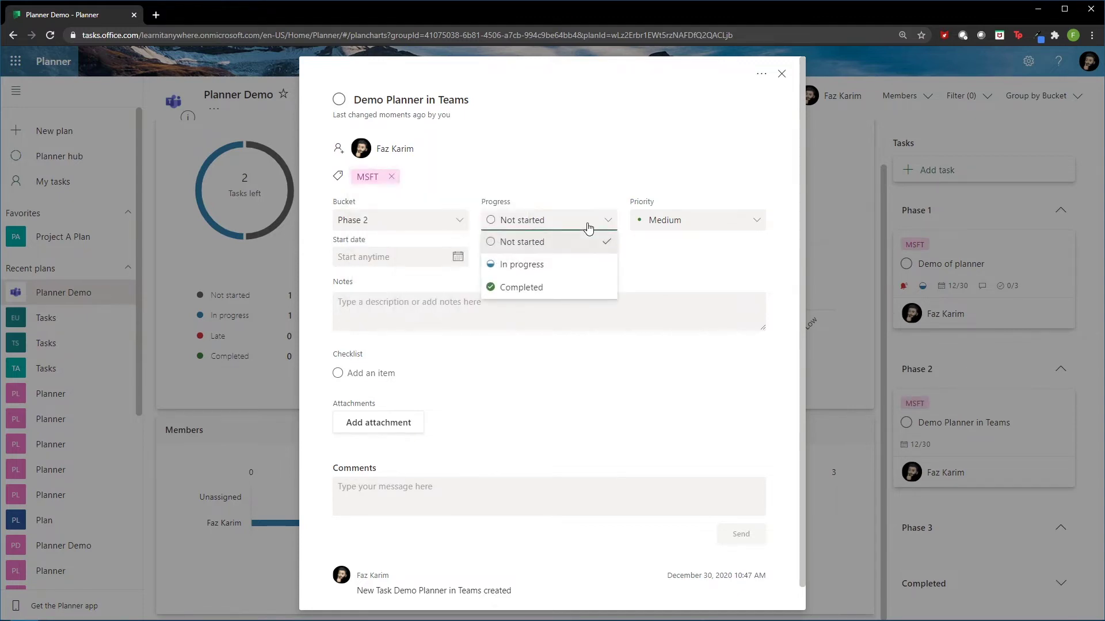
left_click(549, 247)
left_click(688, 232)
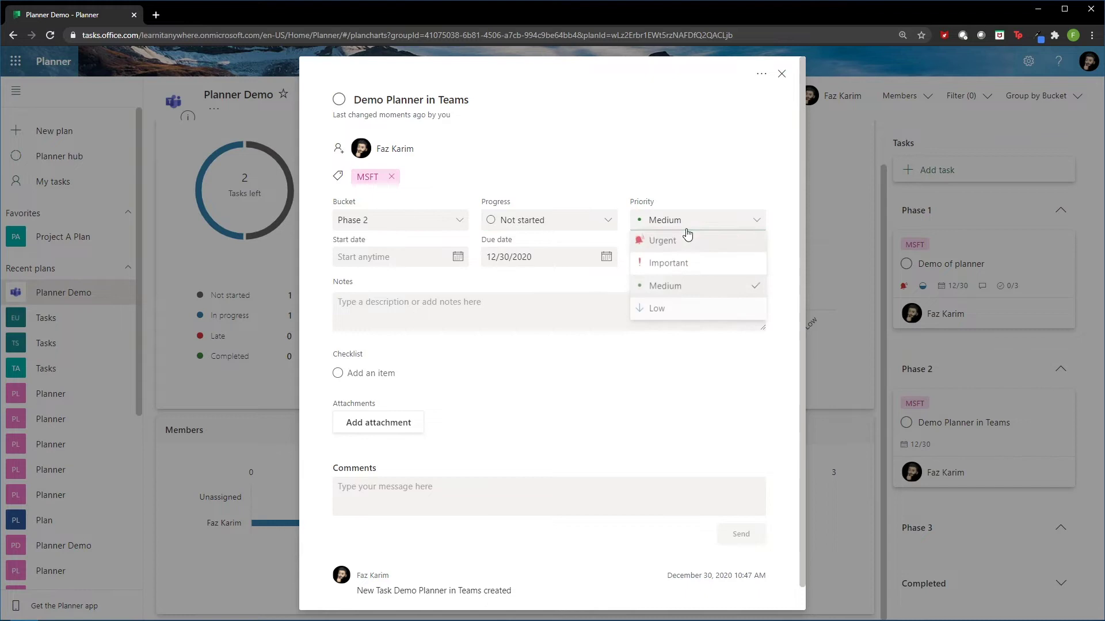
left_click(658, 266)
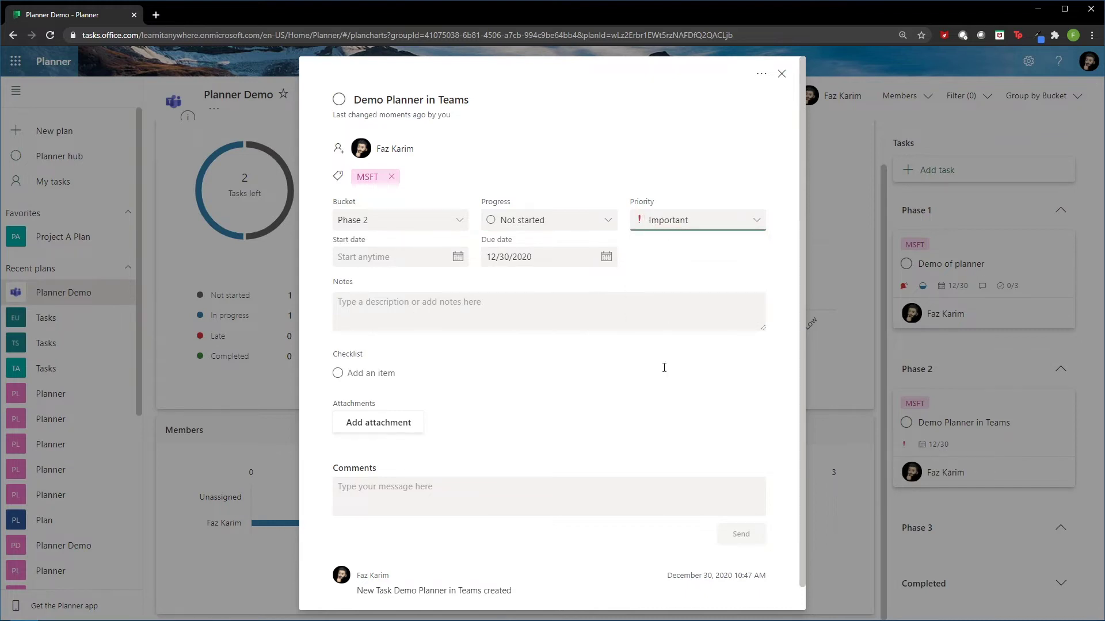
scroll(635, 437, "down", 1)
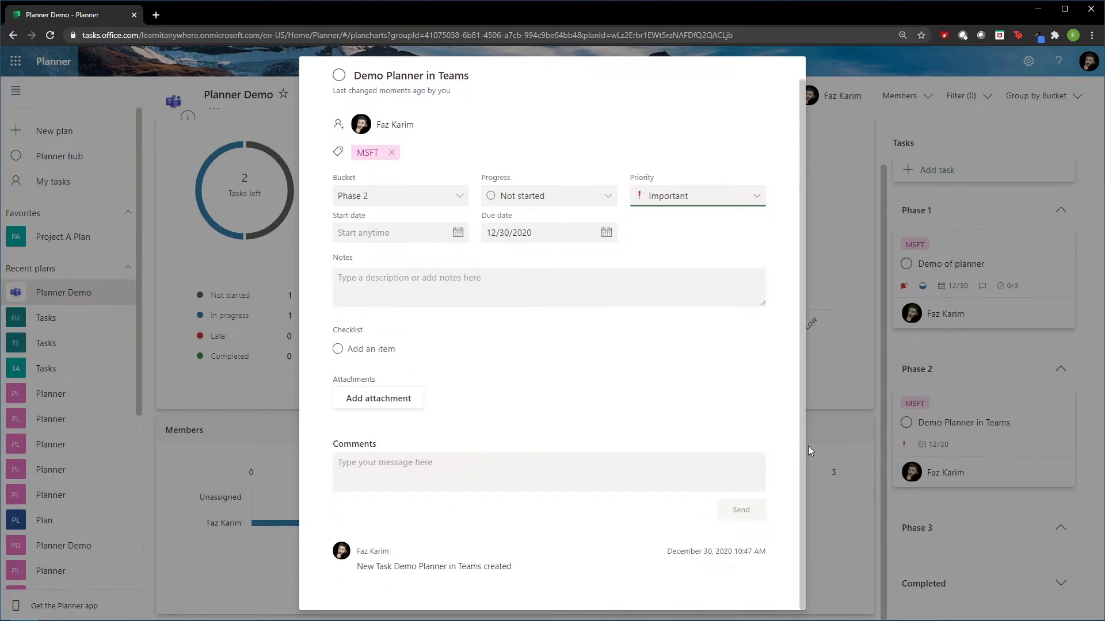
left_click(827, 442)
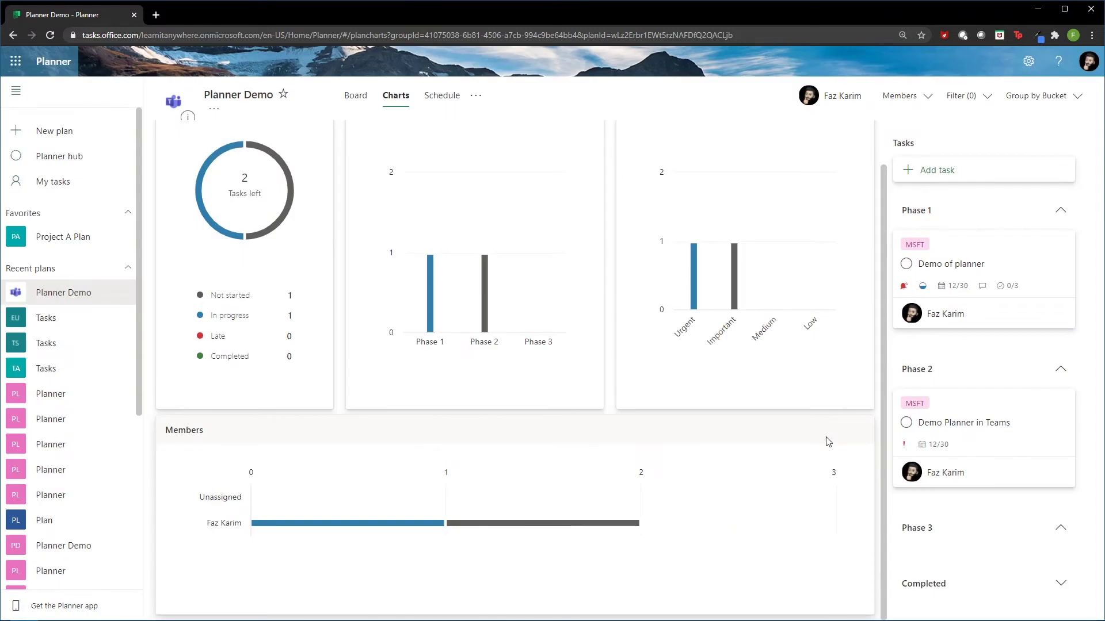
View both task cards on the board and return to the plan's charts.
mouse_move(735, 276)
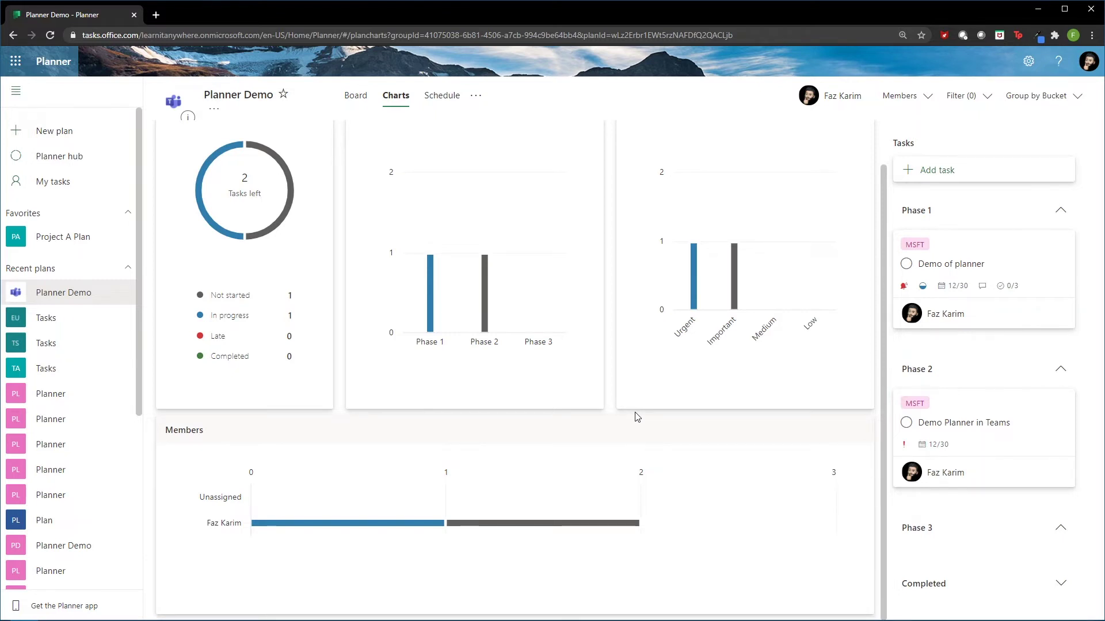
left_click(356, 96)
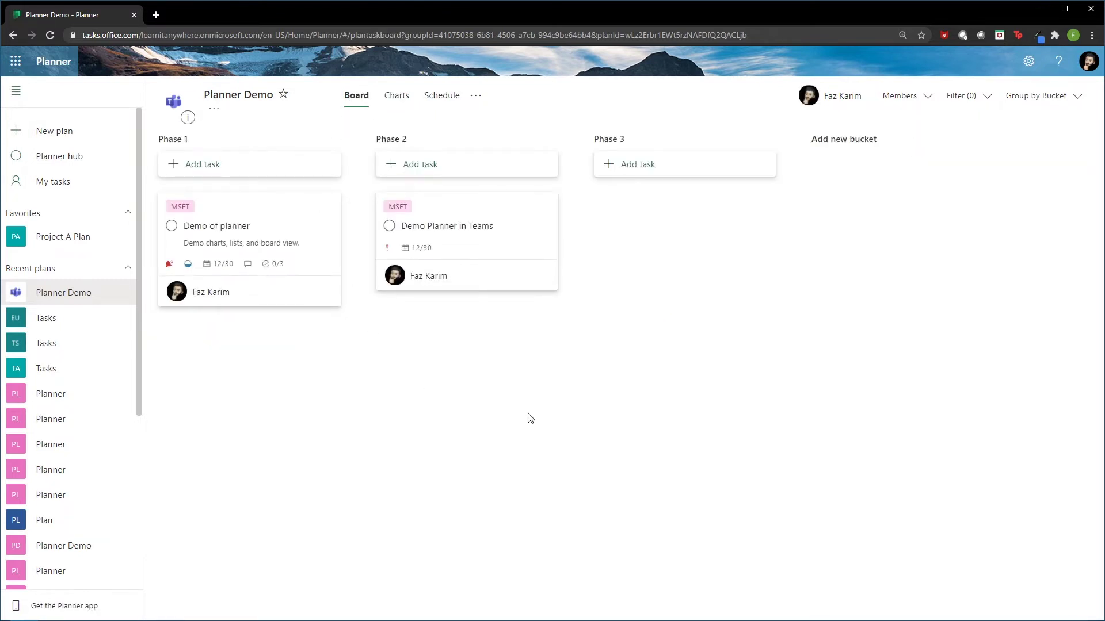
left_click(397, 96)
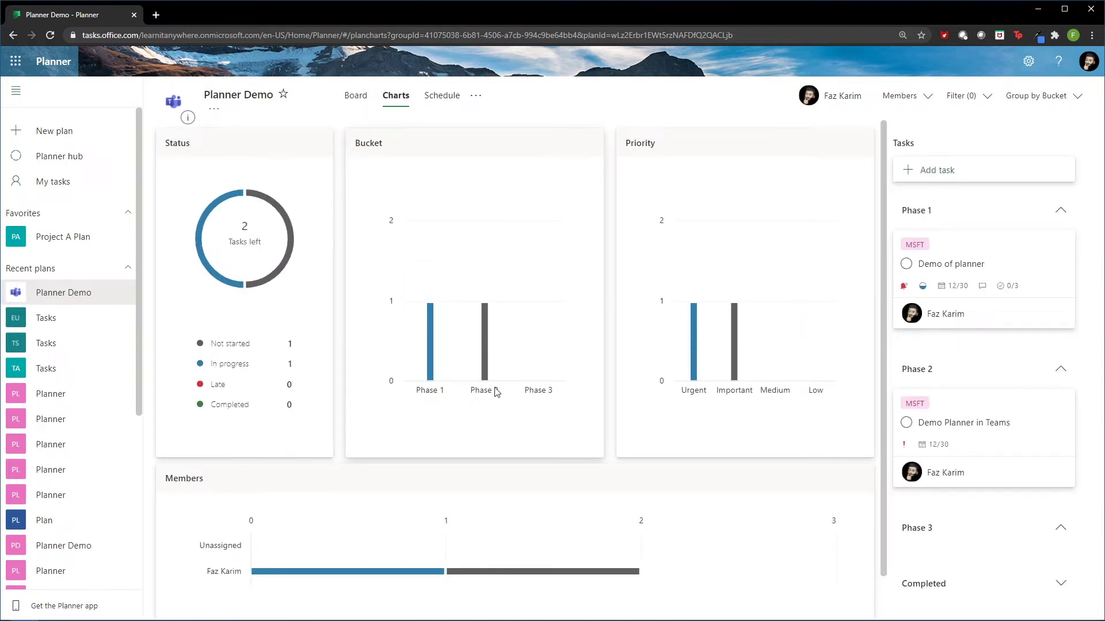
Open the plan's schedule and compare its Month and Week calendars, ending on Week.
left_click(442, 103)
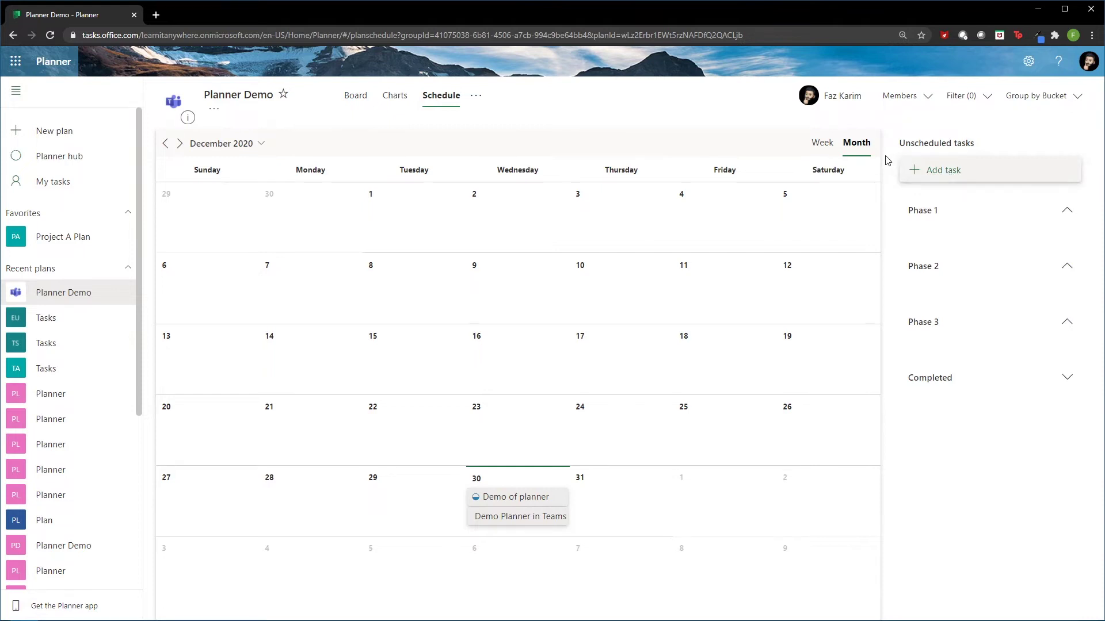
left_click(817, 144)
left_click(856, 146)
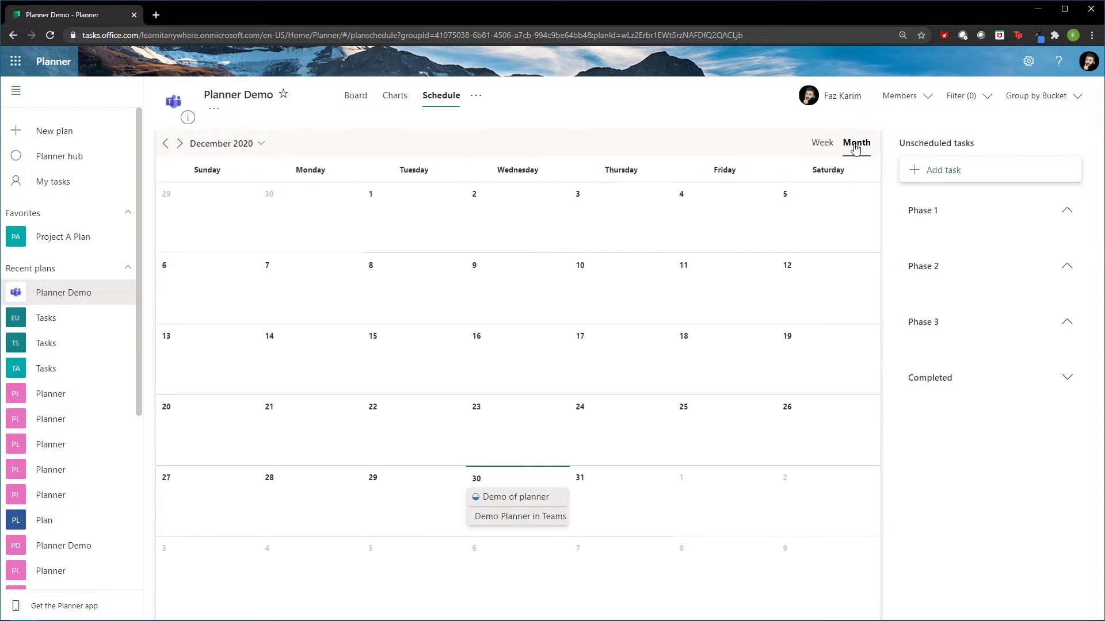
left_click(828, 148)
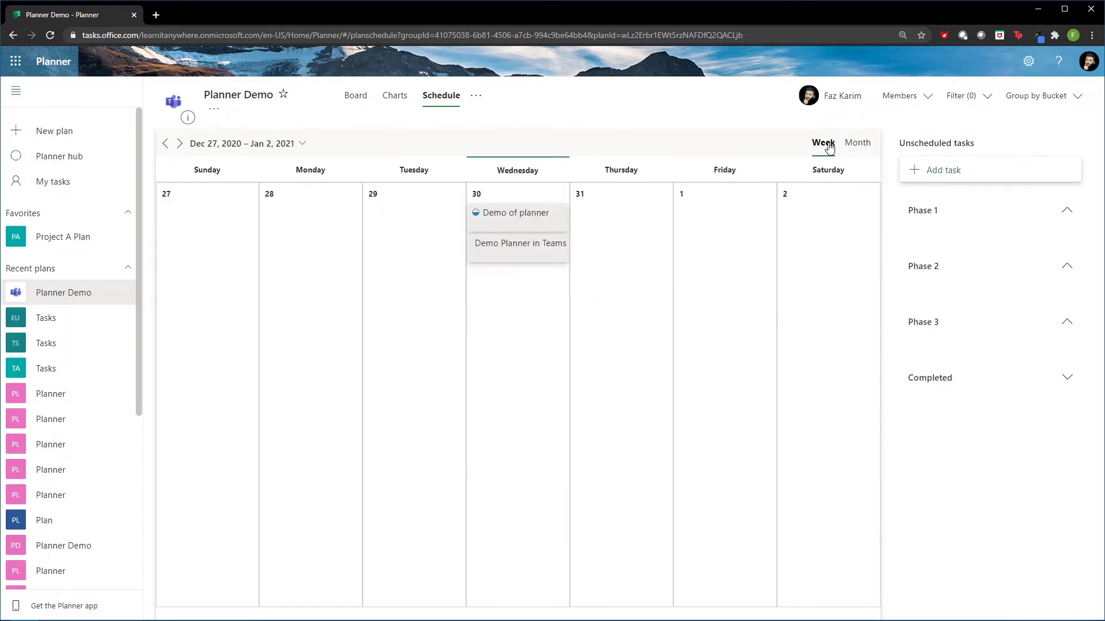
Start a new task from the schedule in the Phase 3 bucket, named "Adding Calendar to Outlook".
left_click(935, 171)
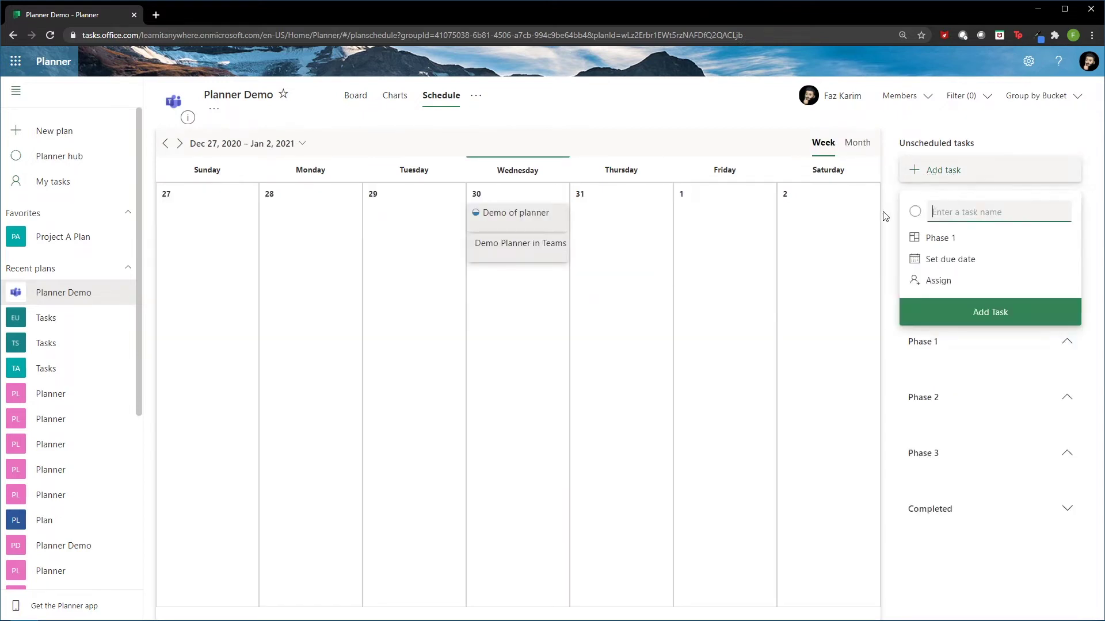
left_click(950, 238)
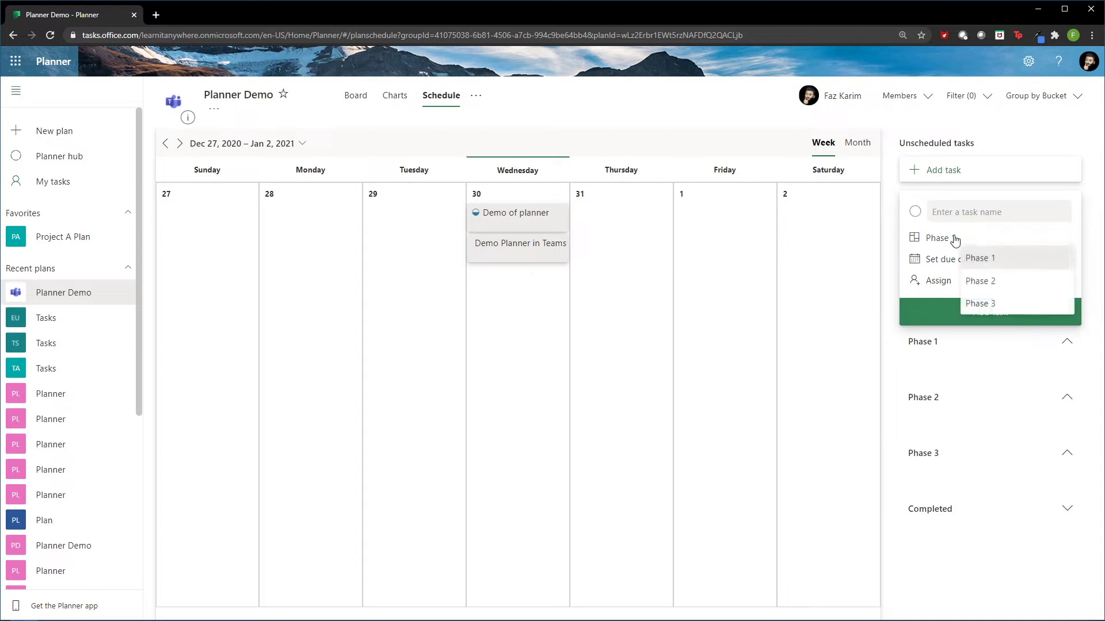
left_click(1004, 302)
left_click(984, 208)
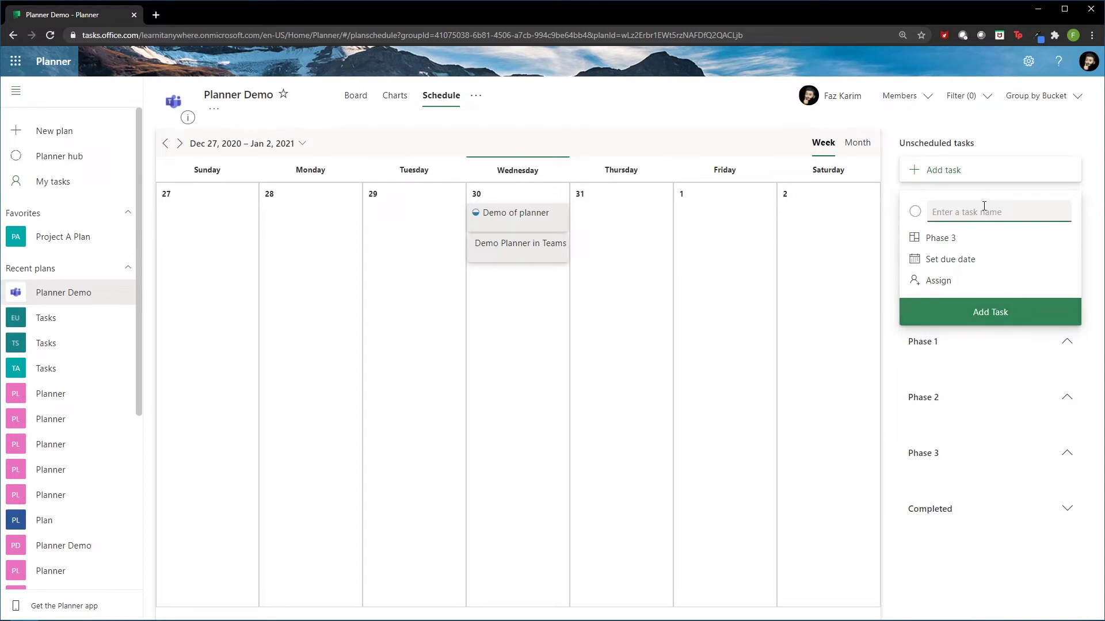
type("Adding Calendar to Outlook")
Set the new task's due date to 12/30, assign it to the plan owner and add it to the plan.
left_click(950, 263)
left_click(977, 394)
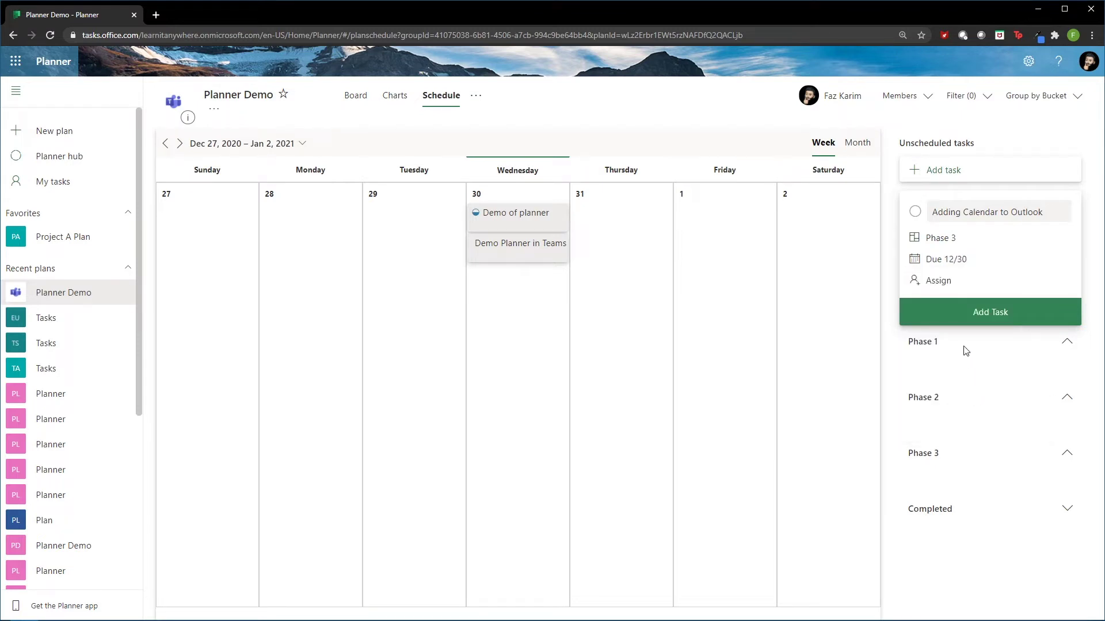
left_click(935, 282)
left_click(945, 366)
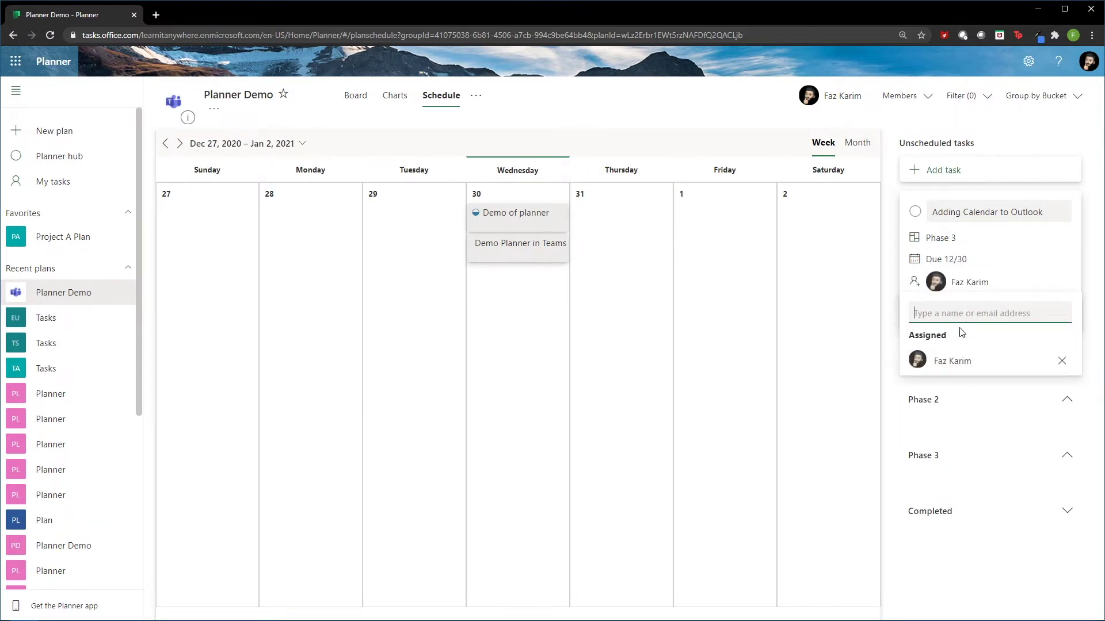
left_click(1093, 316)
left_click(1044, 316)
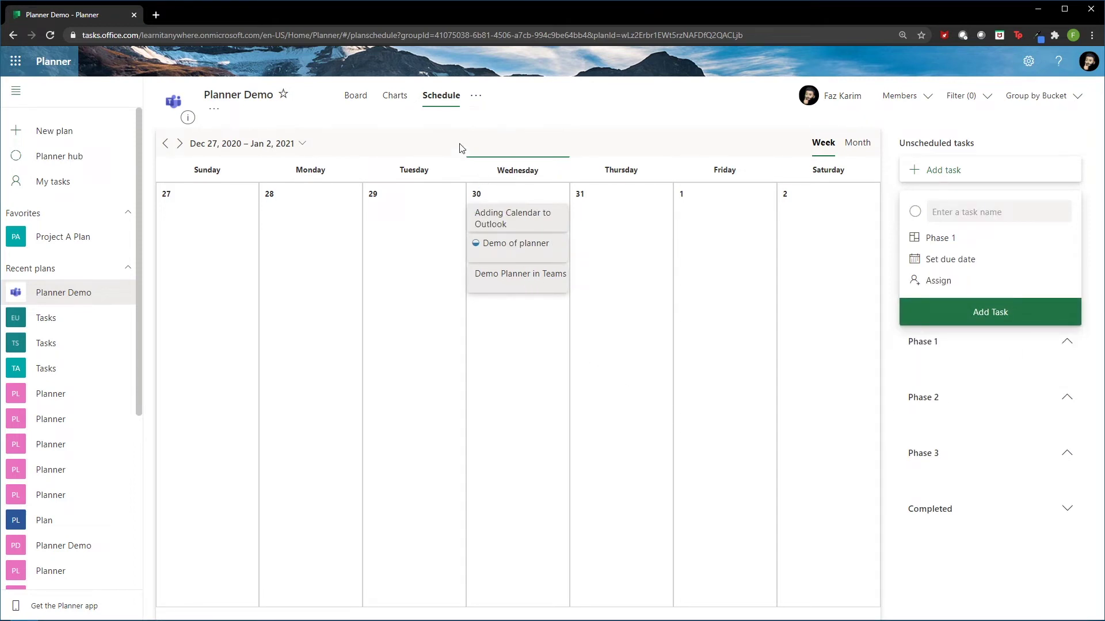
Open the "Adding Calendar to Outlook" task from the board, set its priority to Important and start date to 12/30/2020, then close it.
left_click(403, 96)
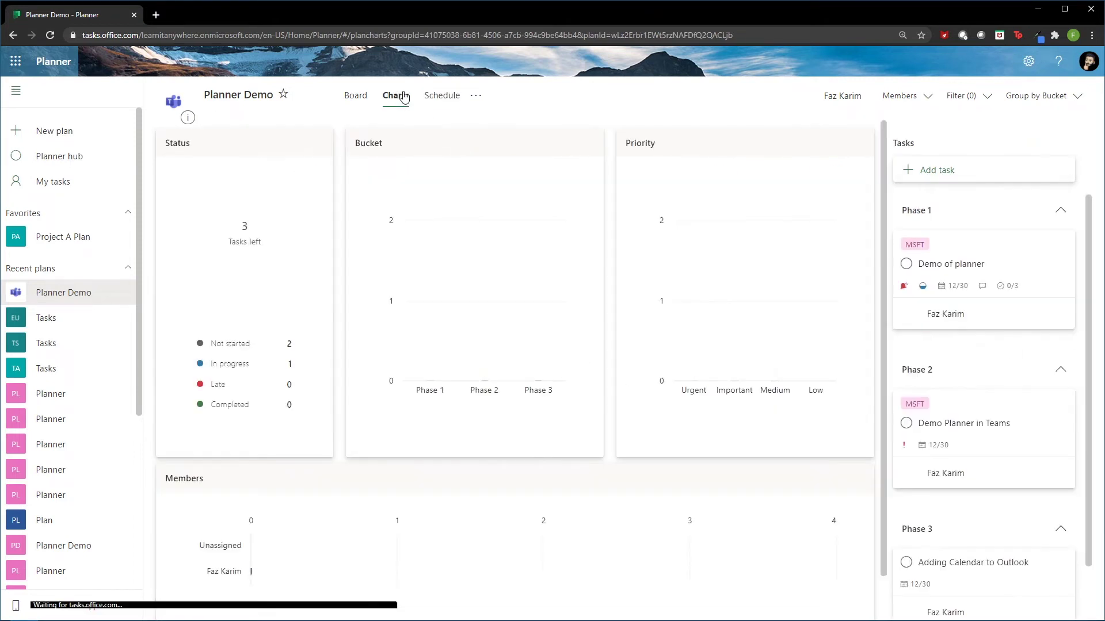
left_click(357, 97)
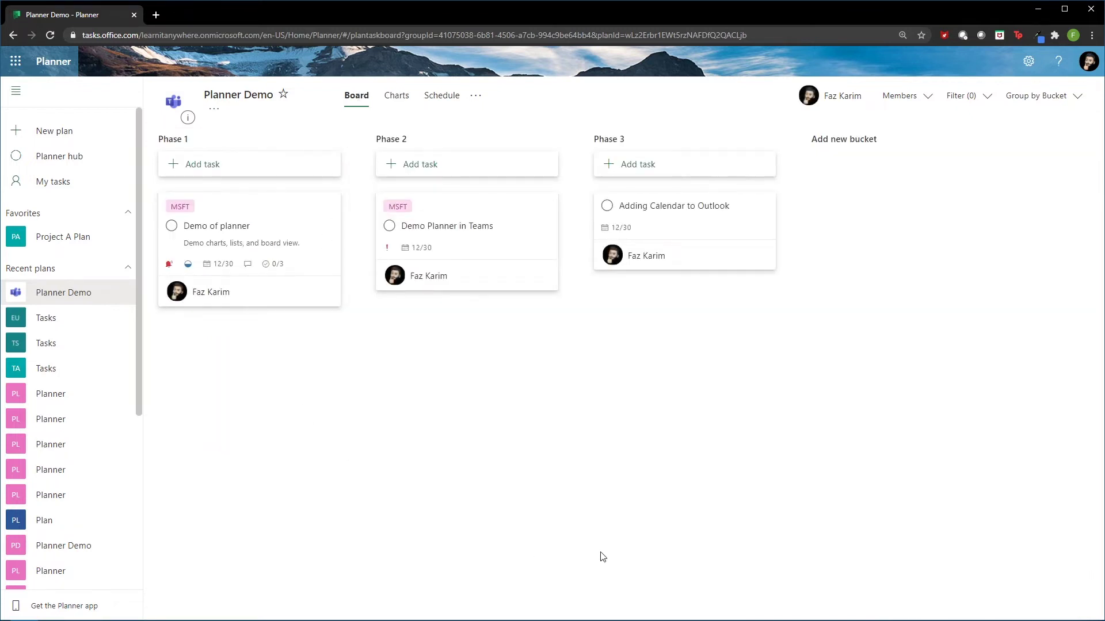
left_click(675, 233)
left_click(655, 230)
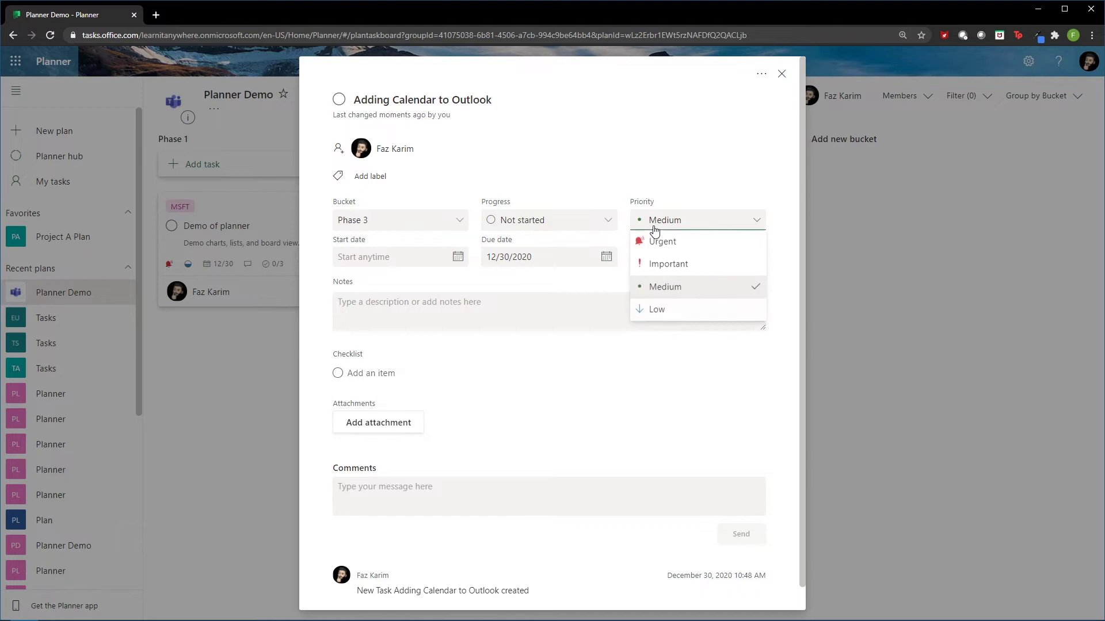
left_click(657, 263)
left_click(368, 257)
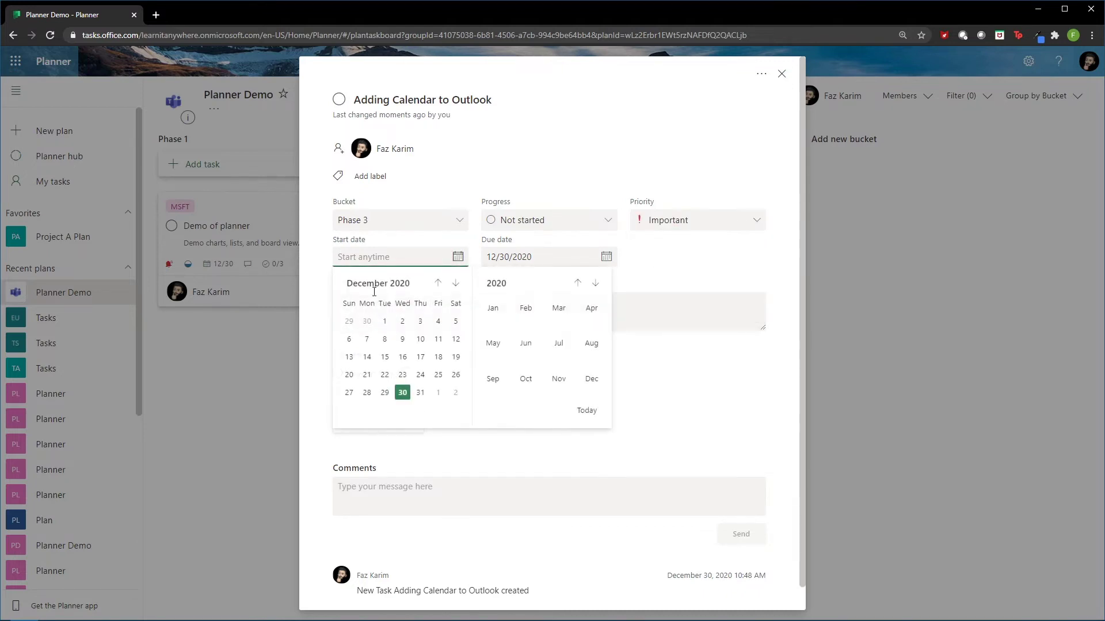
left_click(403, 391)
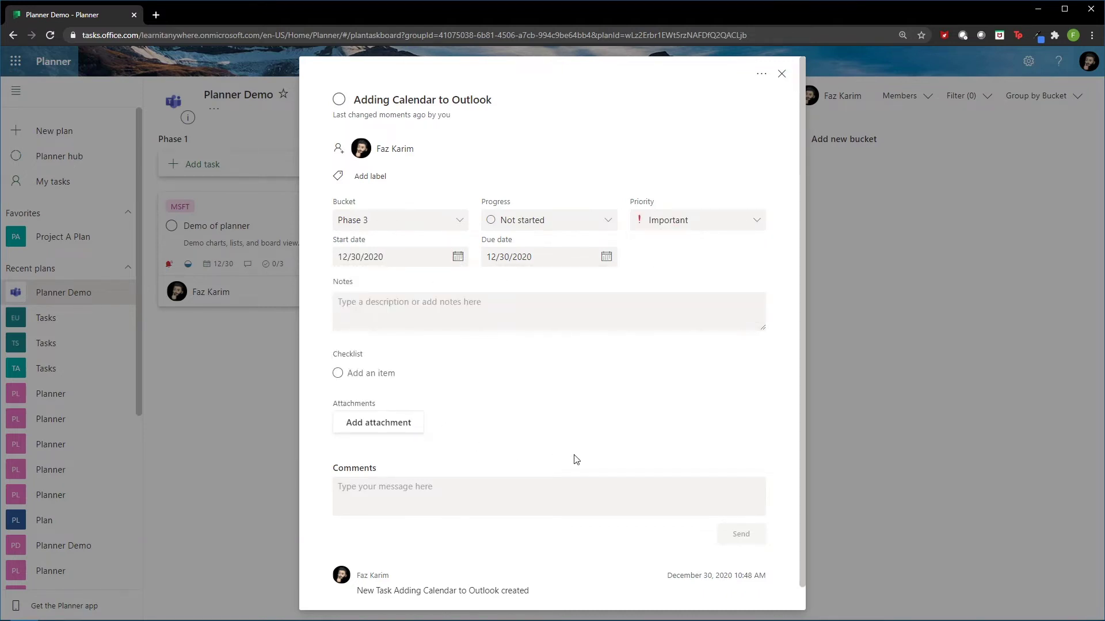
left_click(781, 74)
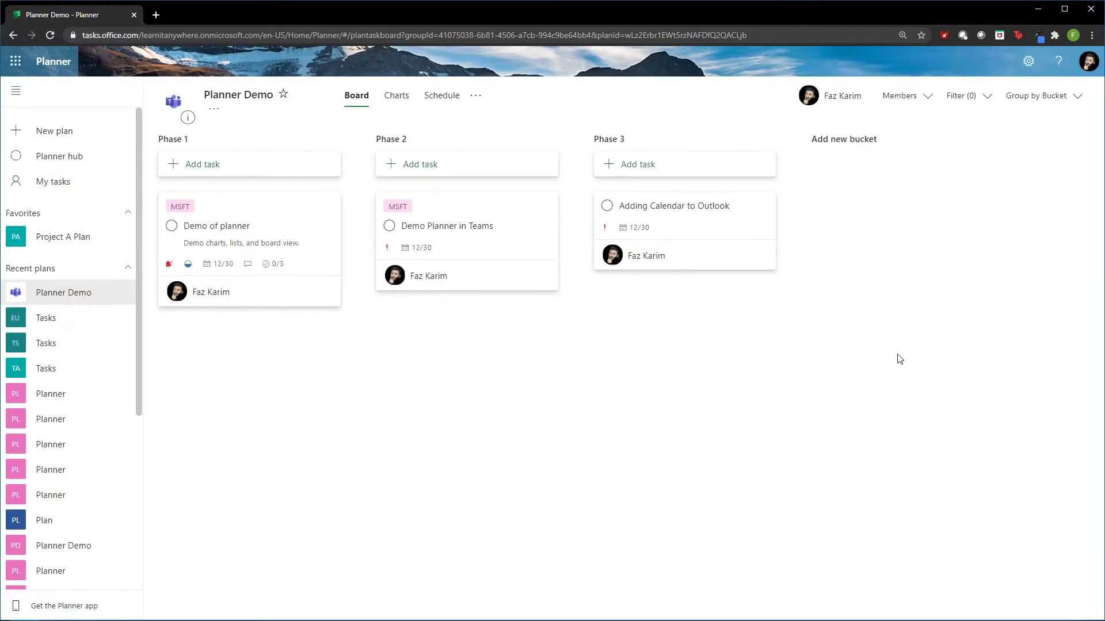
Add the MSFT label to the "Adding Calendar to Outlook" task and close its details.
left_click(735, 216)
left_click(358, 177)
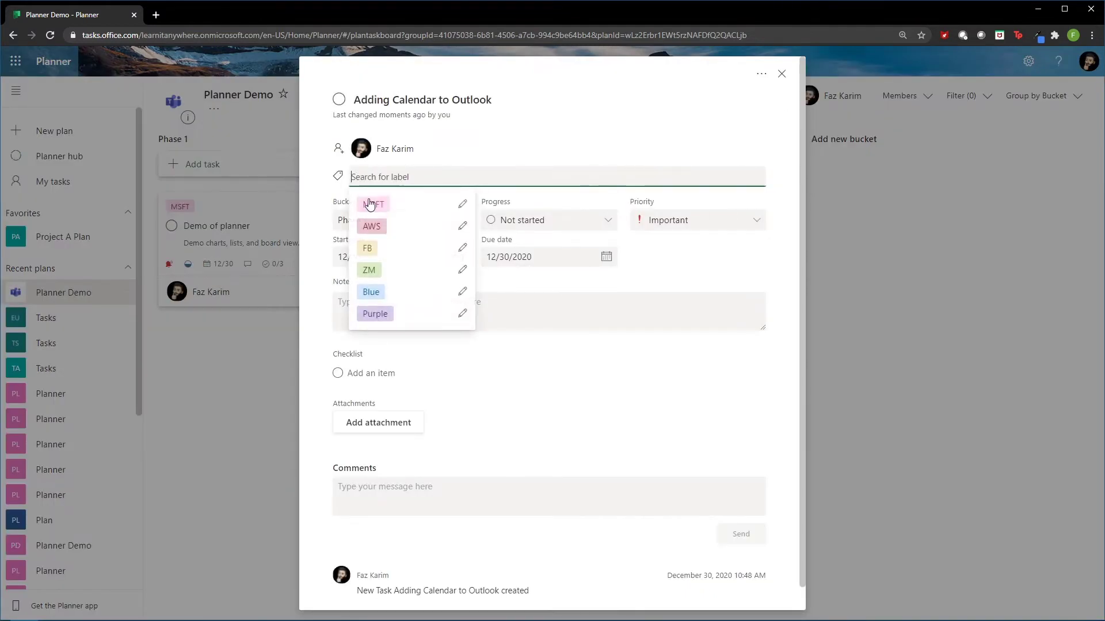
left_click(380, 205)
left_click(900, 362)
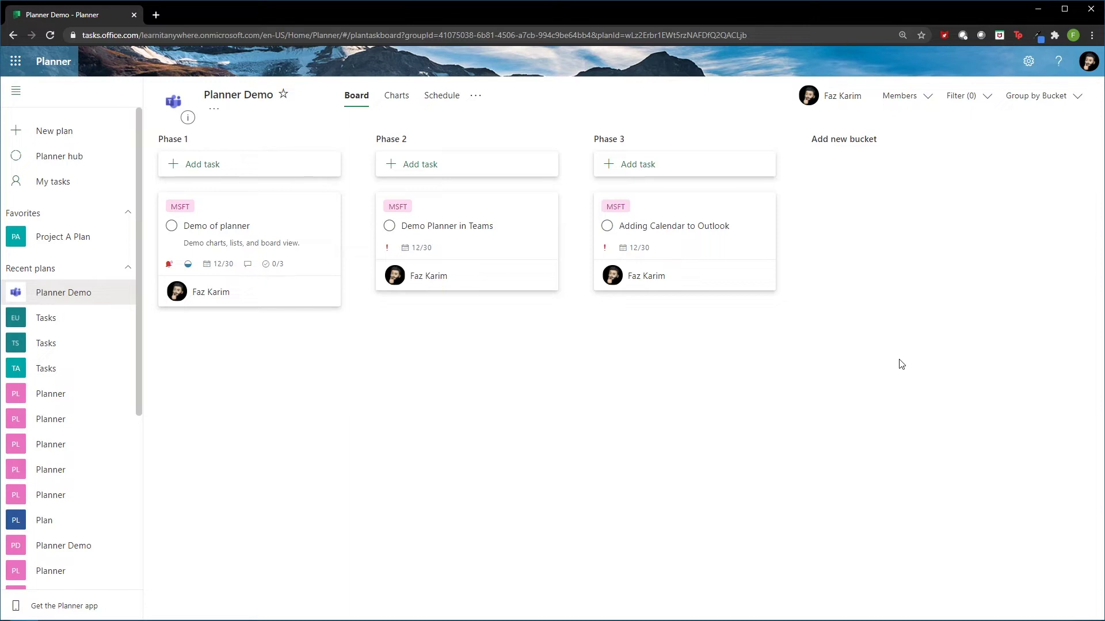
Review the plan's priority, bucket and member charts and compare them with the board's task cards.
left_click(399, 99)
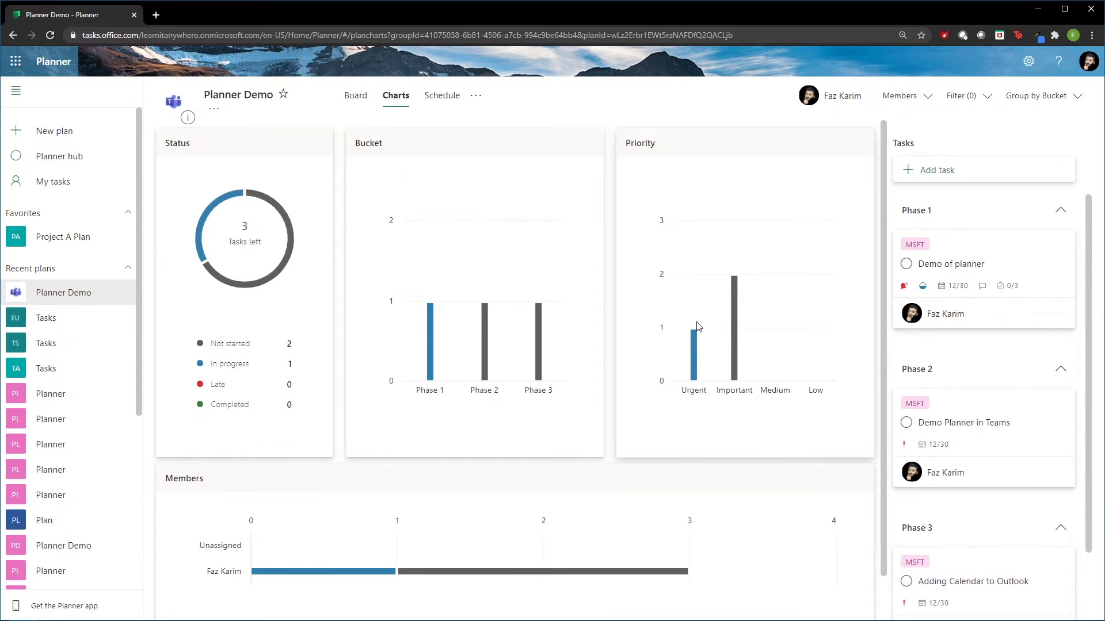
mouse_move(733, 353)
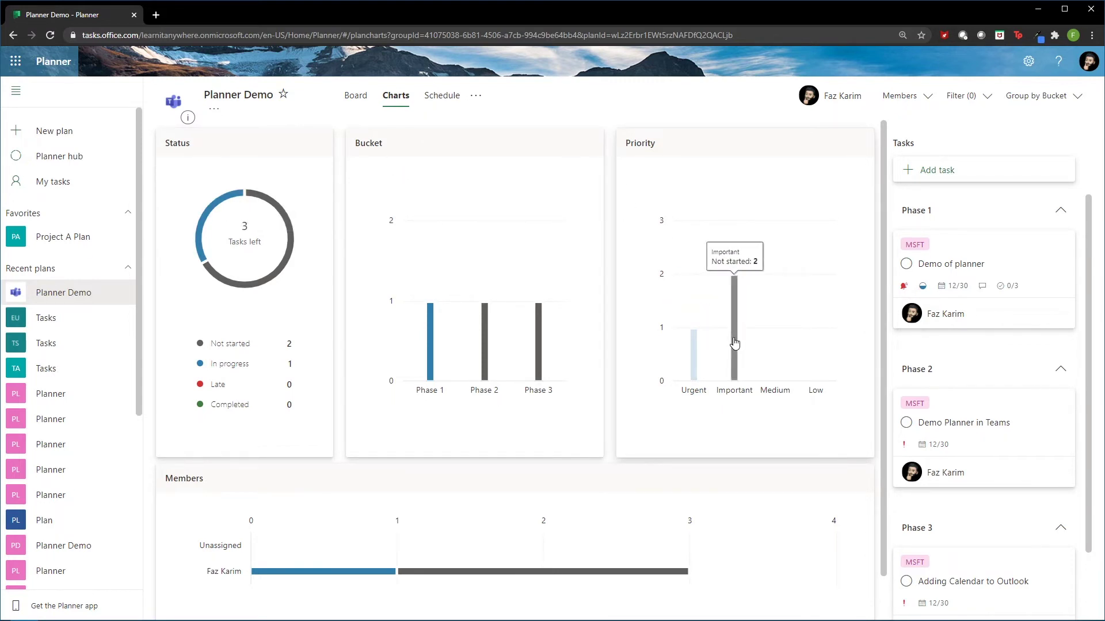
mouse_move(543, 341)
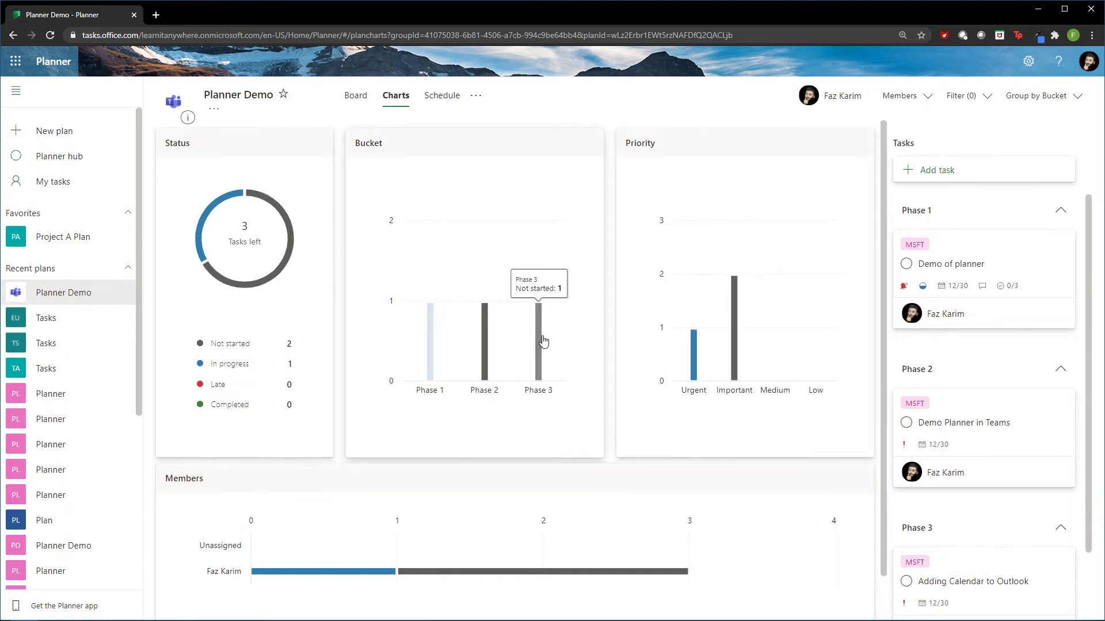
scroll(540, 341, "down", 1)
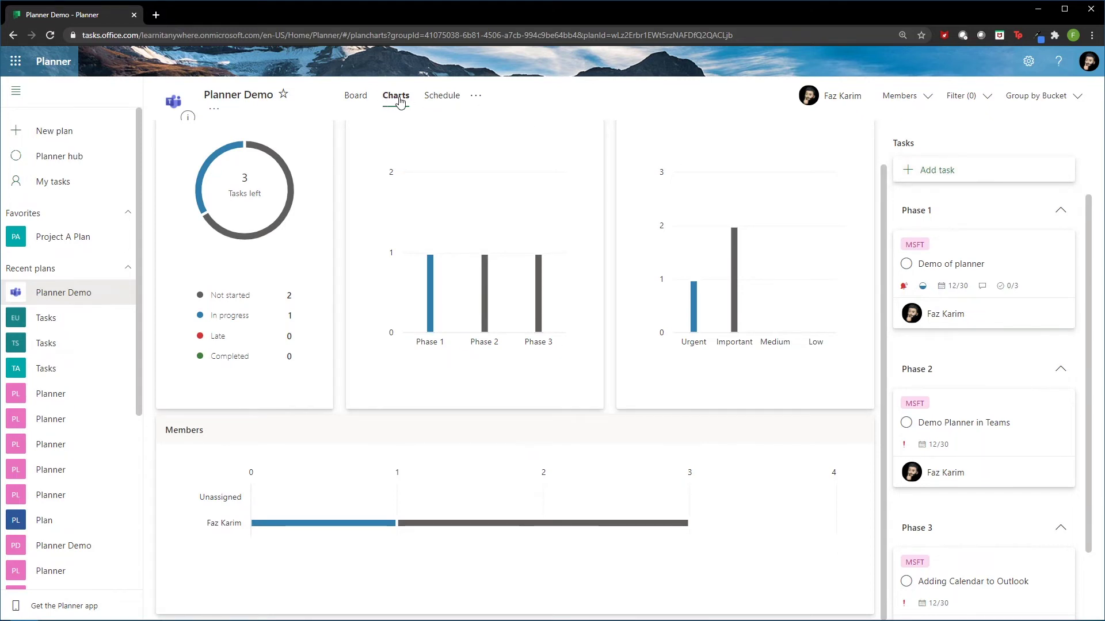
left_click(355, 96)
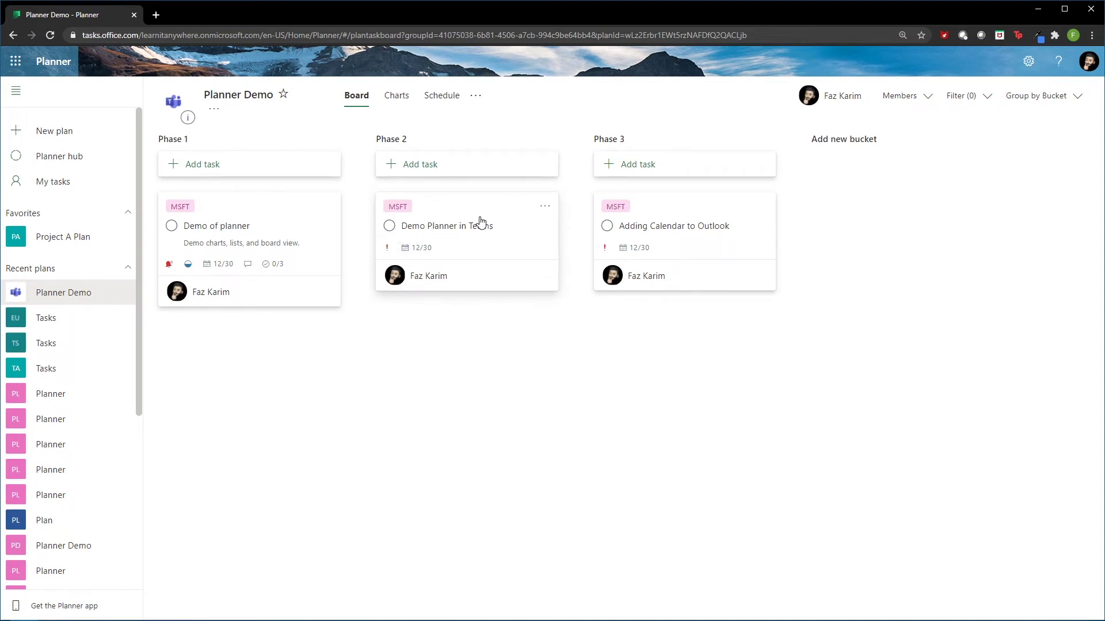
left_click(396, 97)
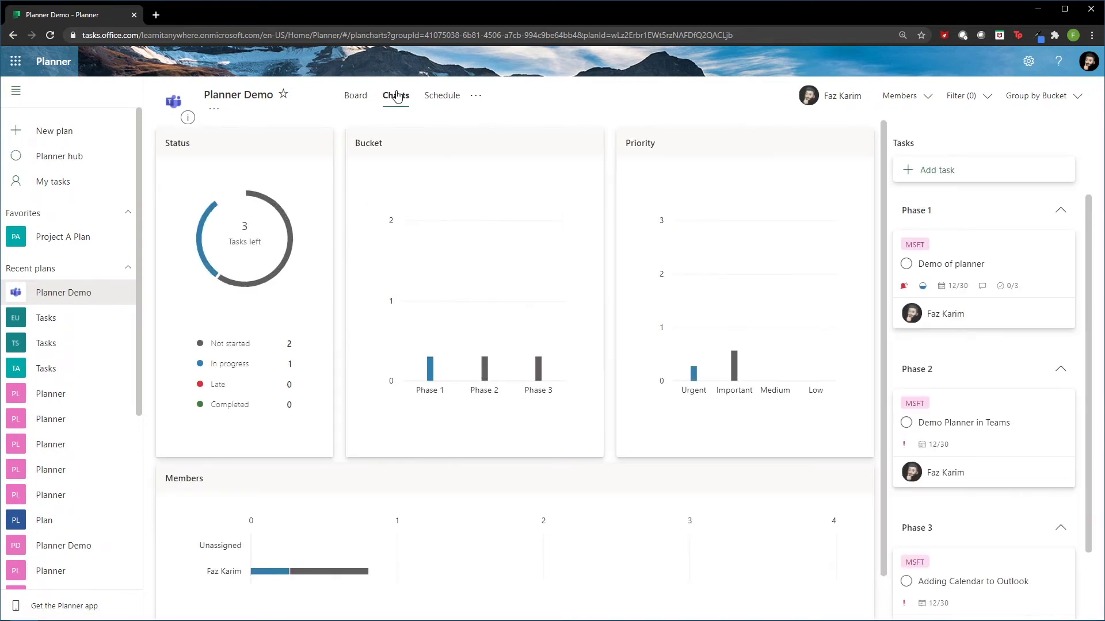
View the plan's schedule in the Week and Month calendars, ending on Week.
left_click(444, 104)
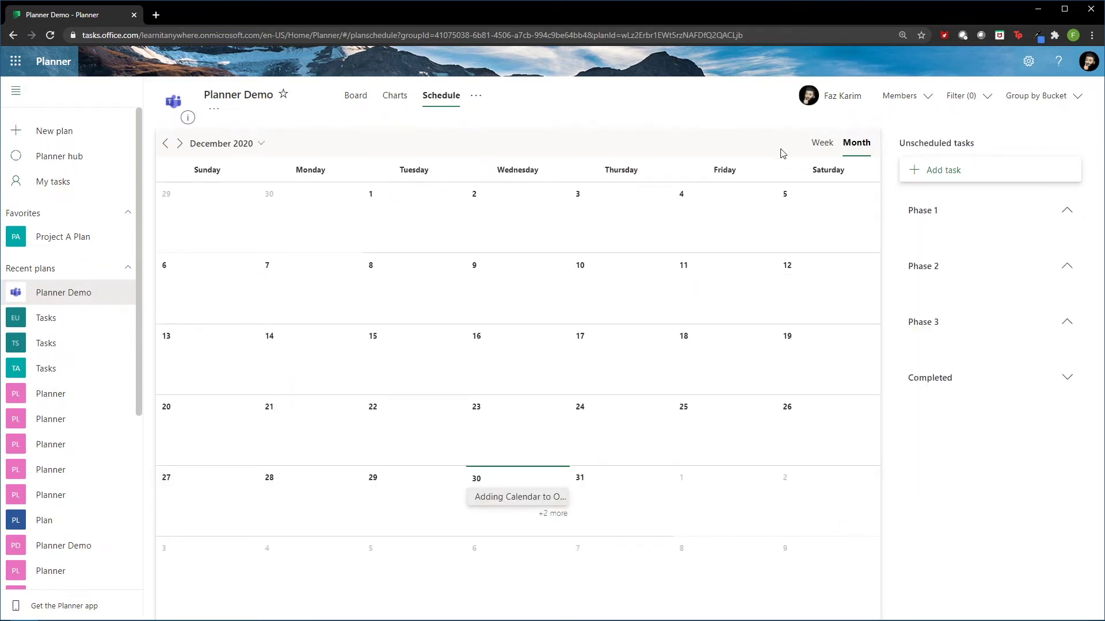
left_click(825, 148)
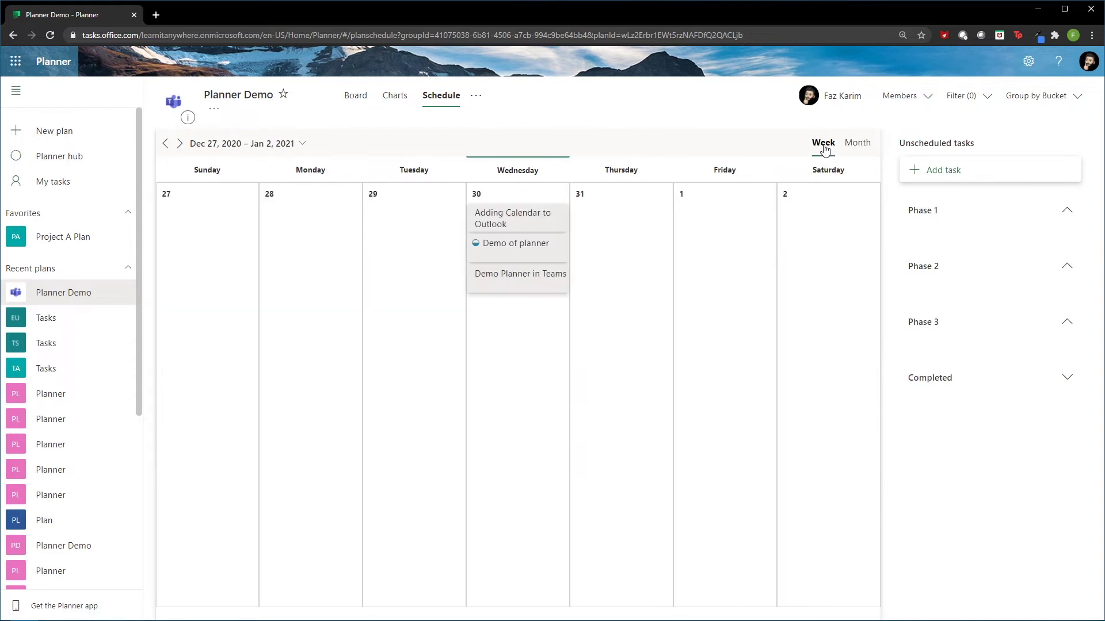
left_click(861, 148)
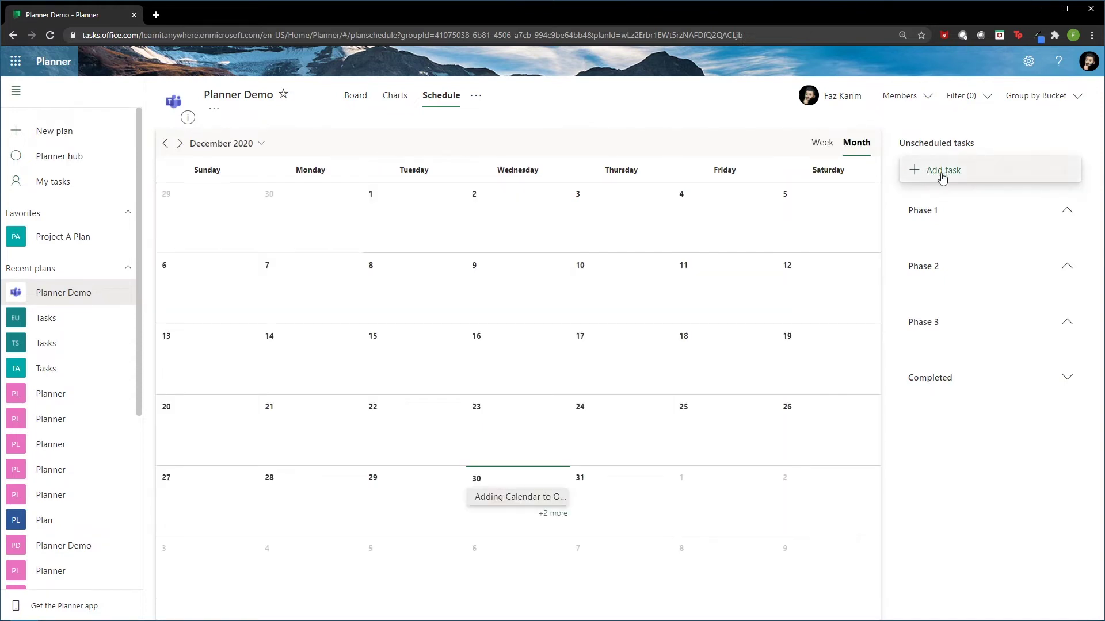
left_click(825, 149)
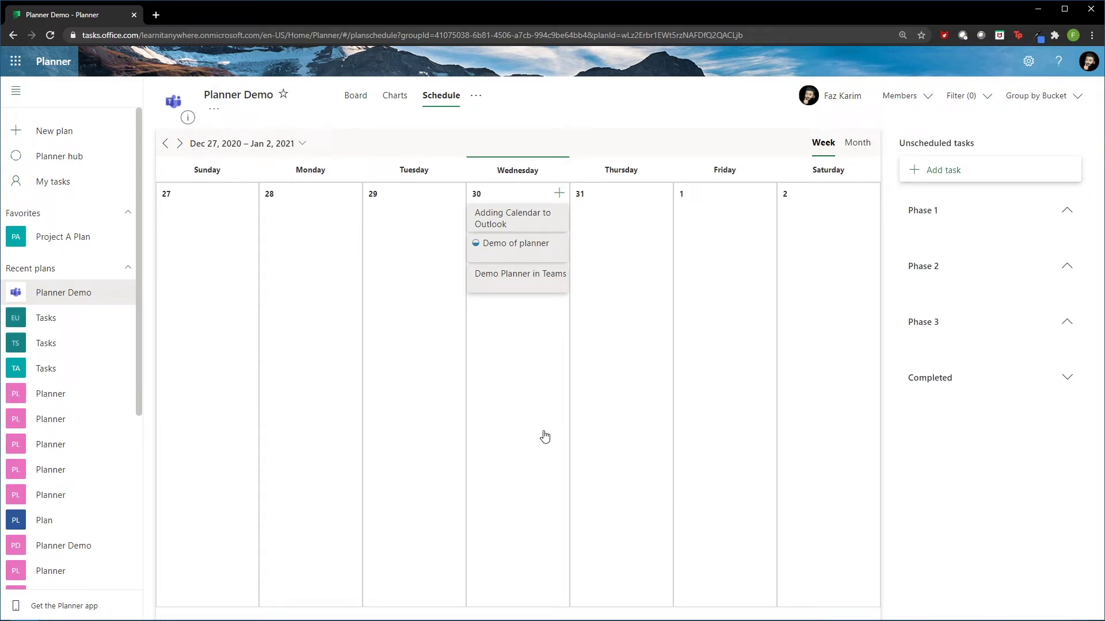
Publish the plan as an iCalendar feed for Outlook and select its iCalendar link.
left_click(358, 103)
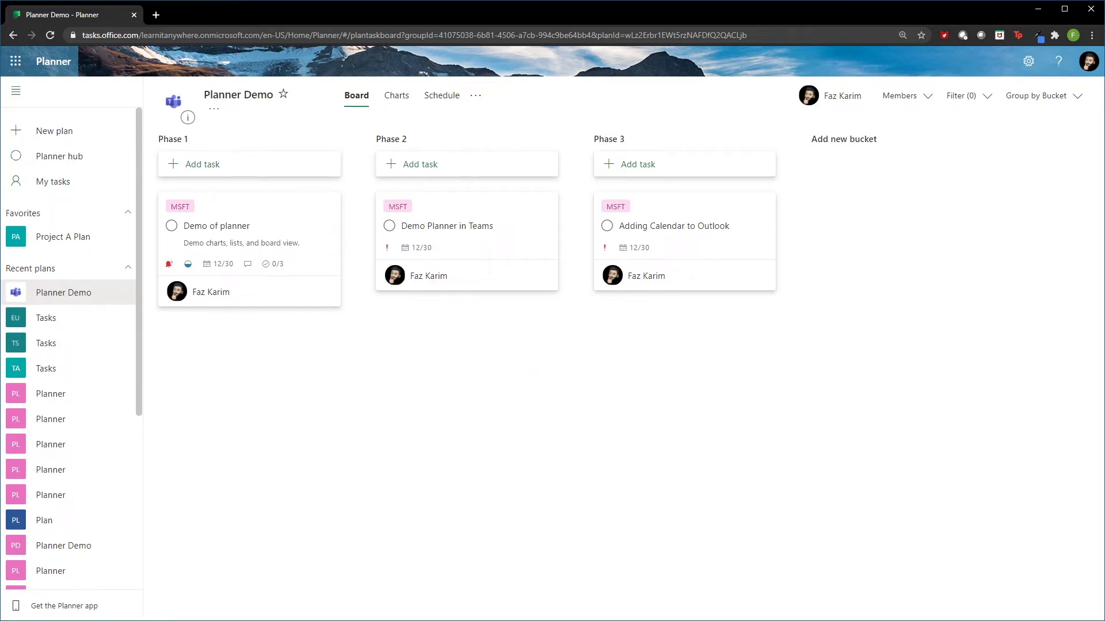
left_click(477, 98)
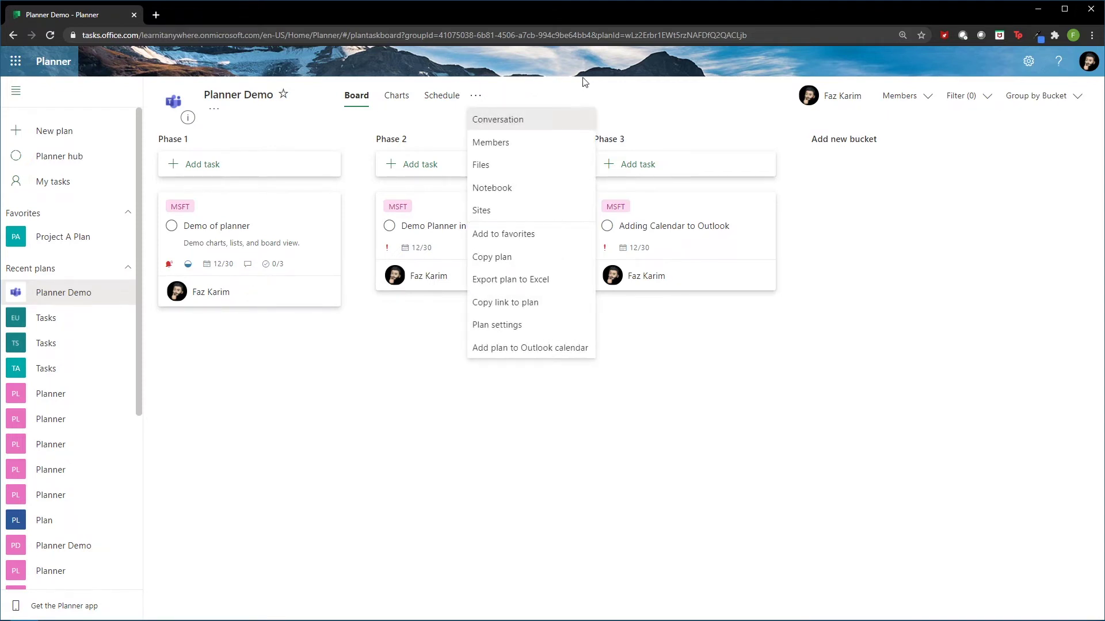
left_click(512, 351)
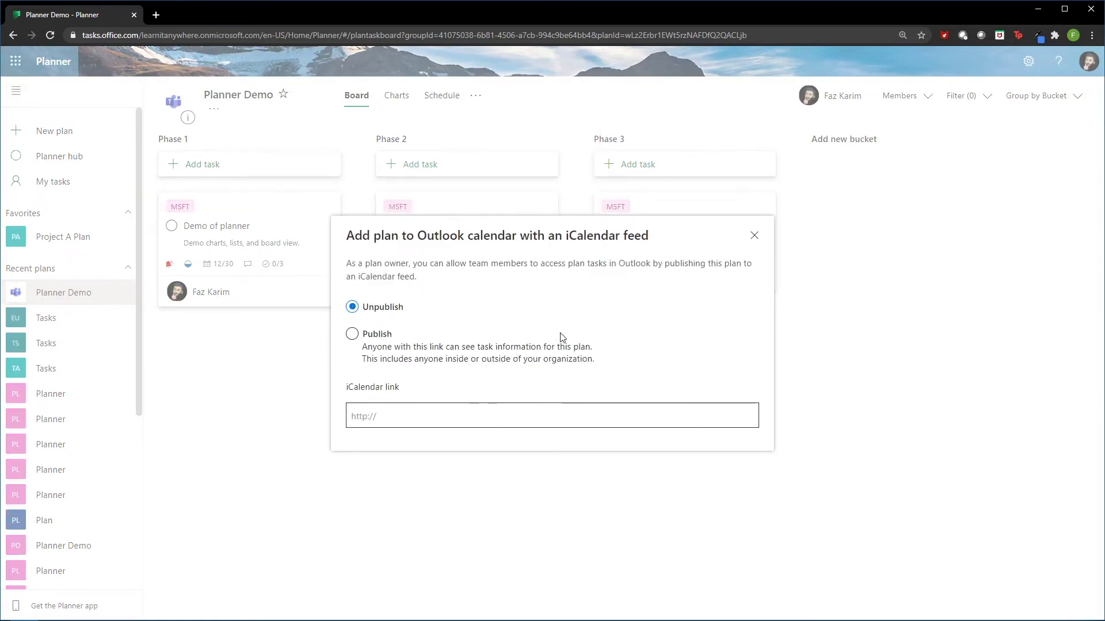
left_click(352, 334)
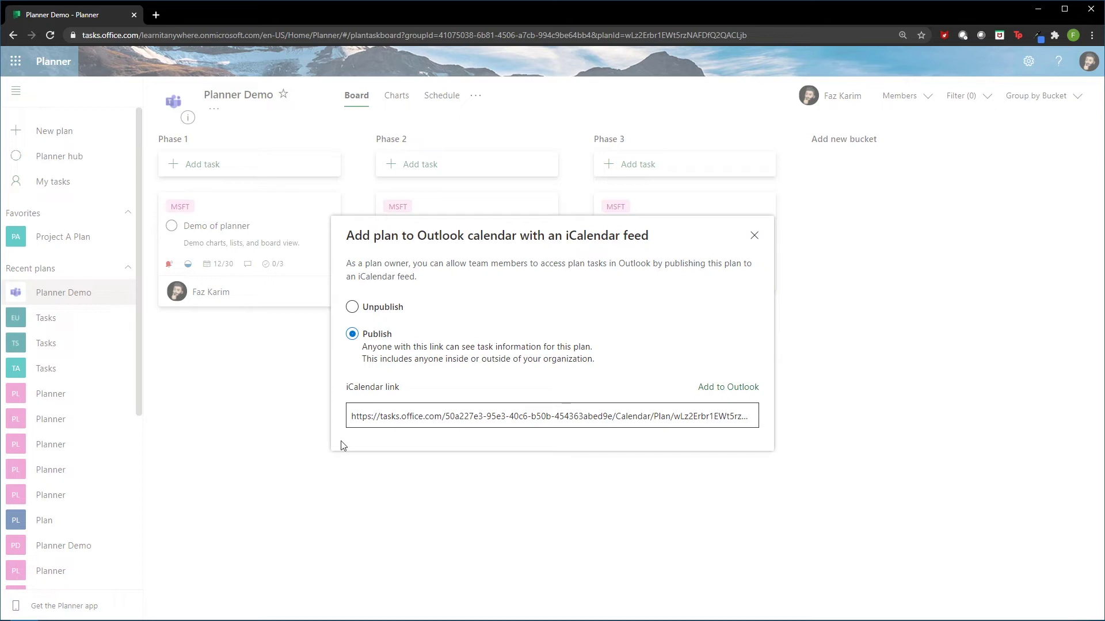
left_click(352, 416)
left_click_drag(352, 417, 774, 448)
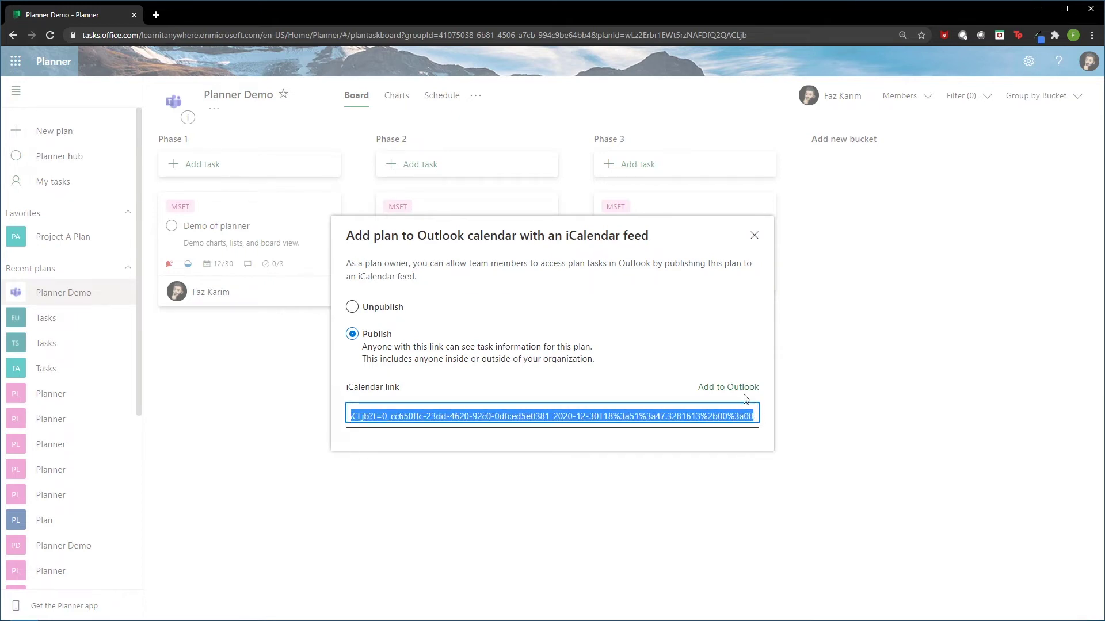
Send the published plan to the Outlook calendar, close the reminders and return to Planner.
left_click(713, 391)
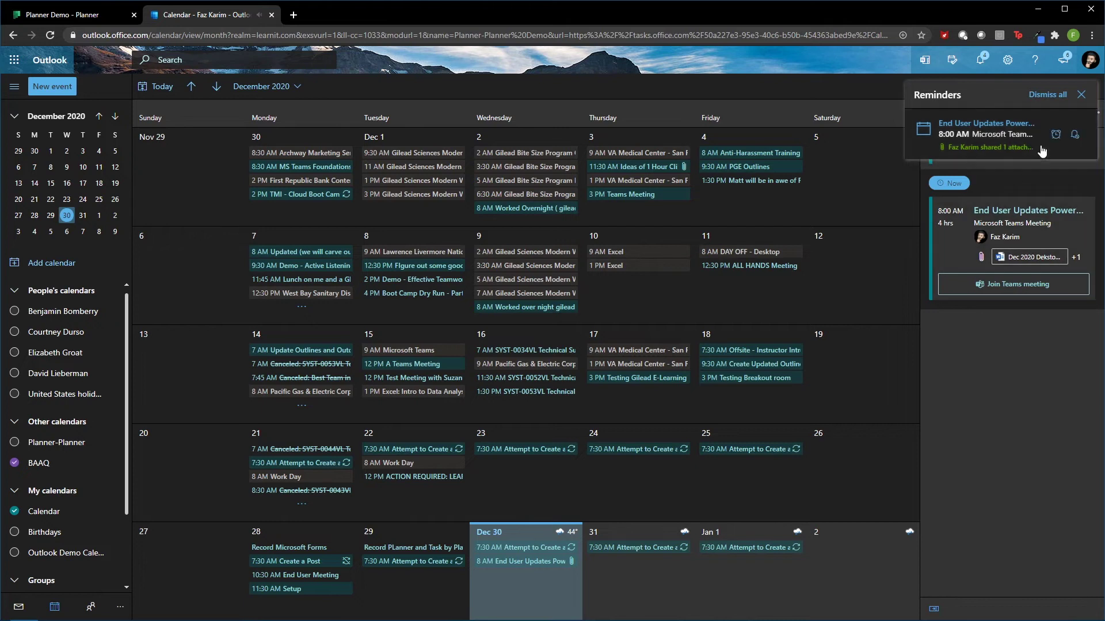
left_click(1081, 94)
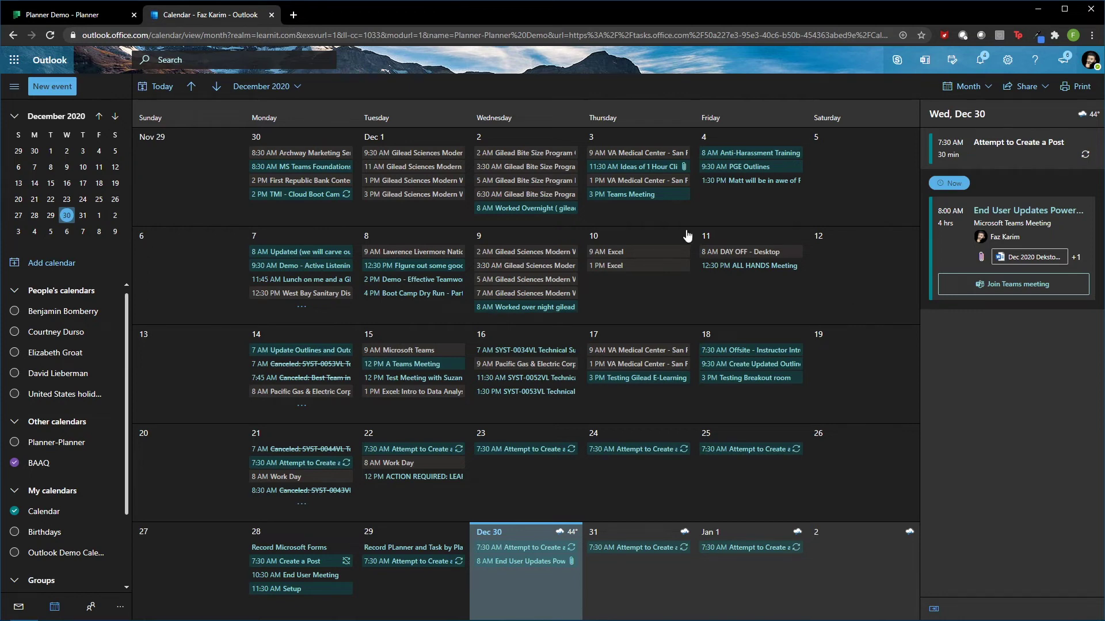
left_click(98, 16)
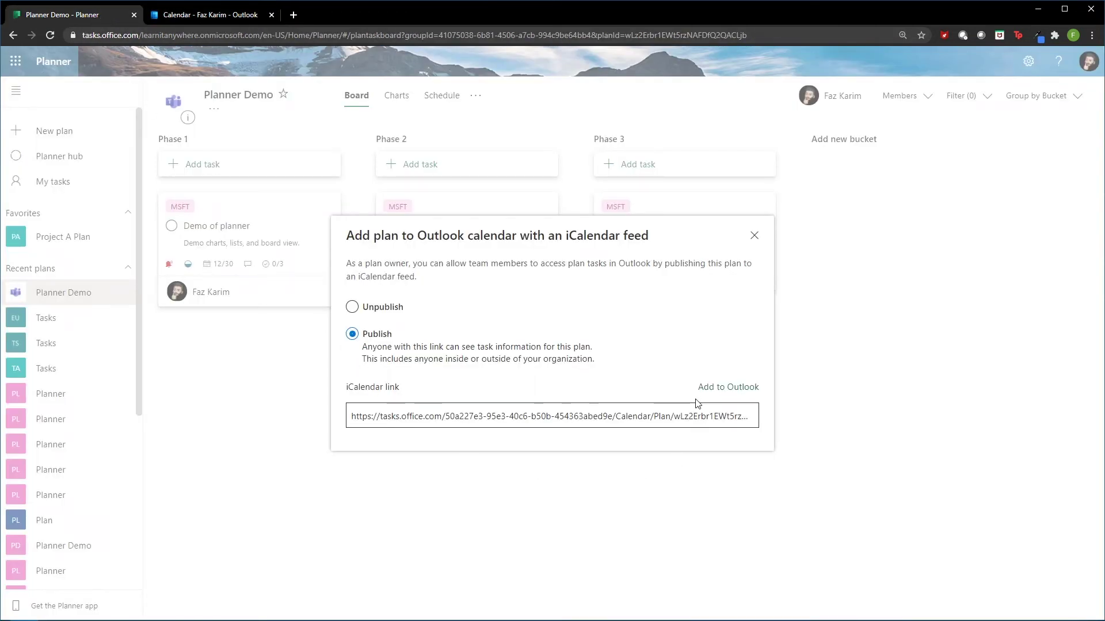
Open the plan's Outlook calendar subscription and set it to teal, the stopwatch charm and the My calendars group.
left_click(709, 387)
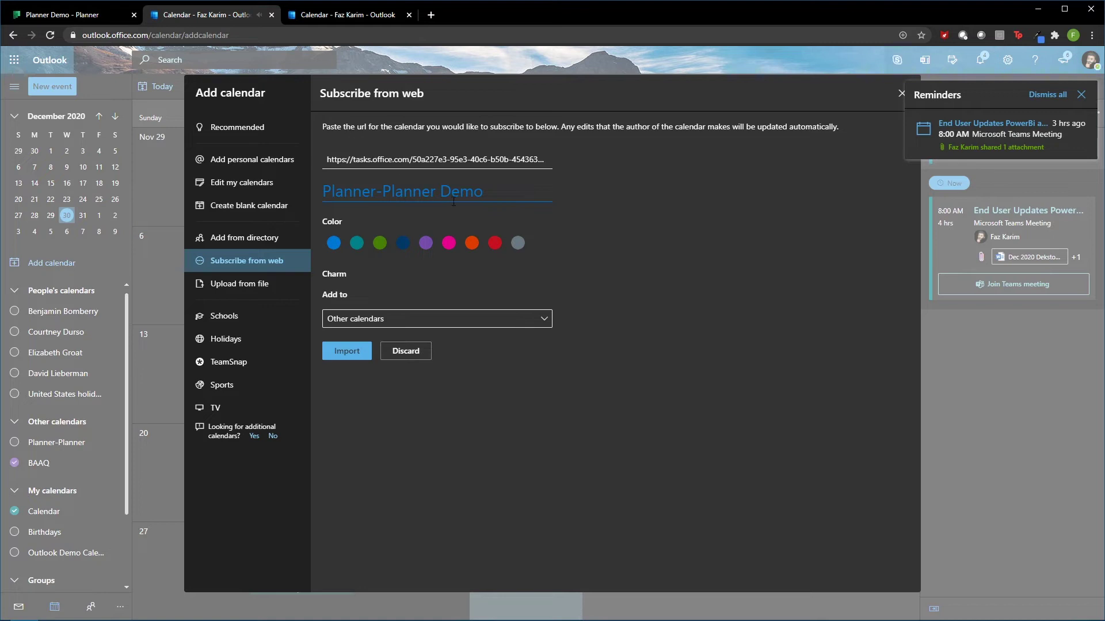
left_click(357, 244)
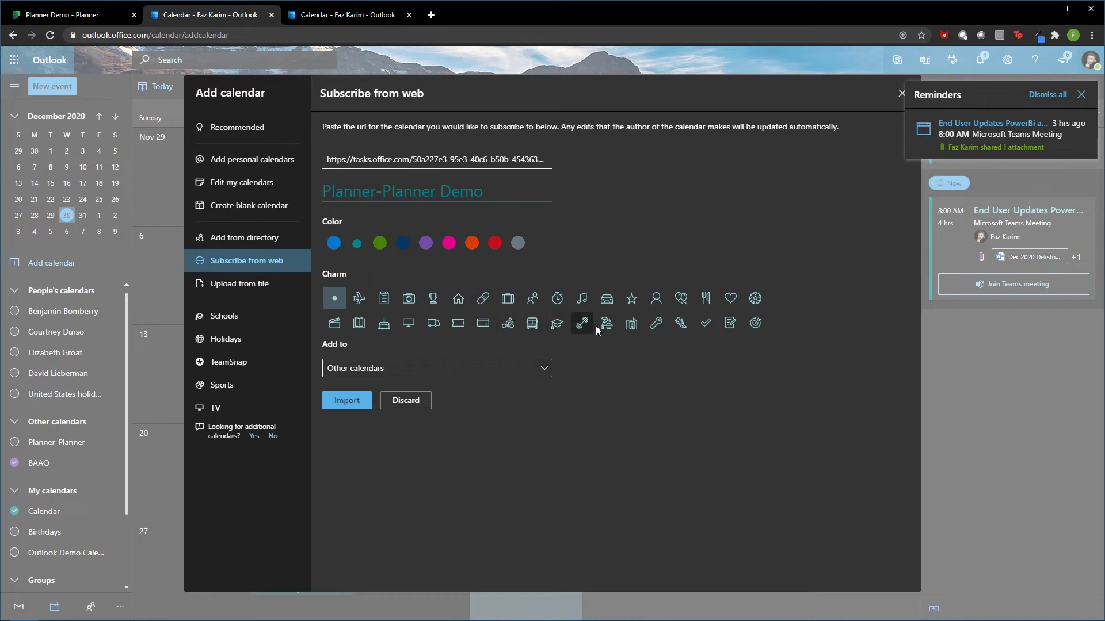
left_click(557, 298)
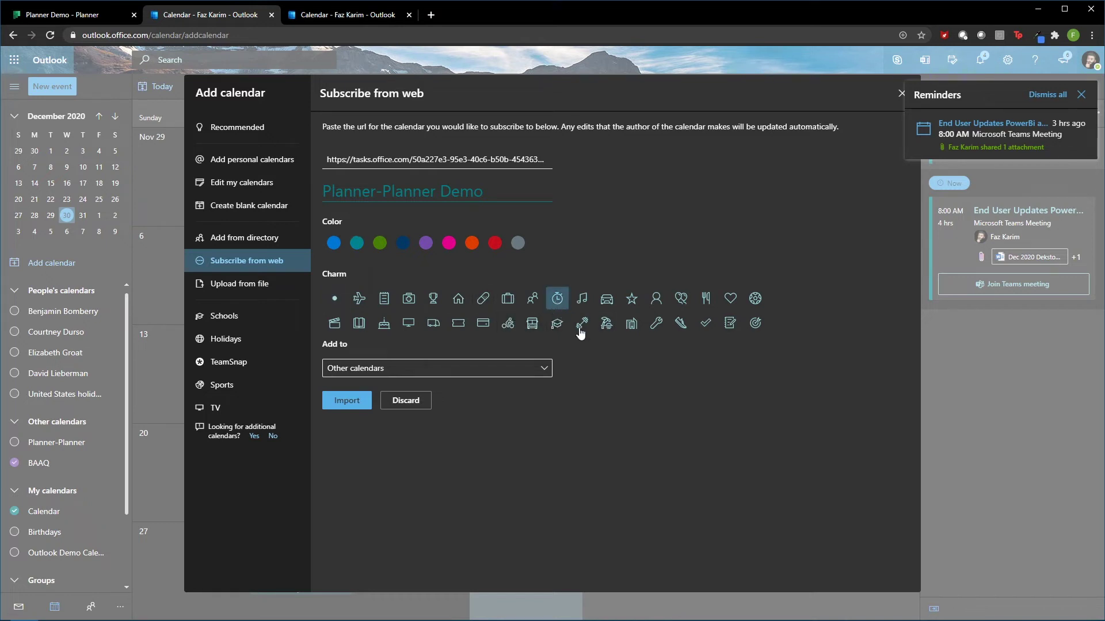
left_click(544, 371)
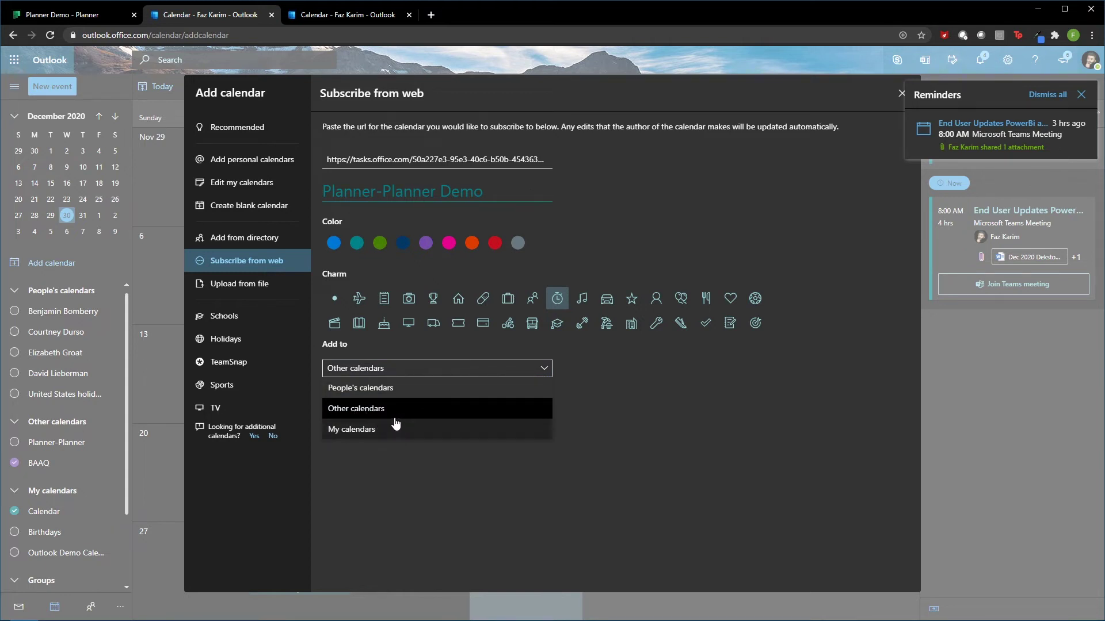
left_click(354, 437)
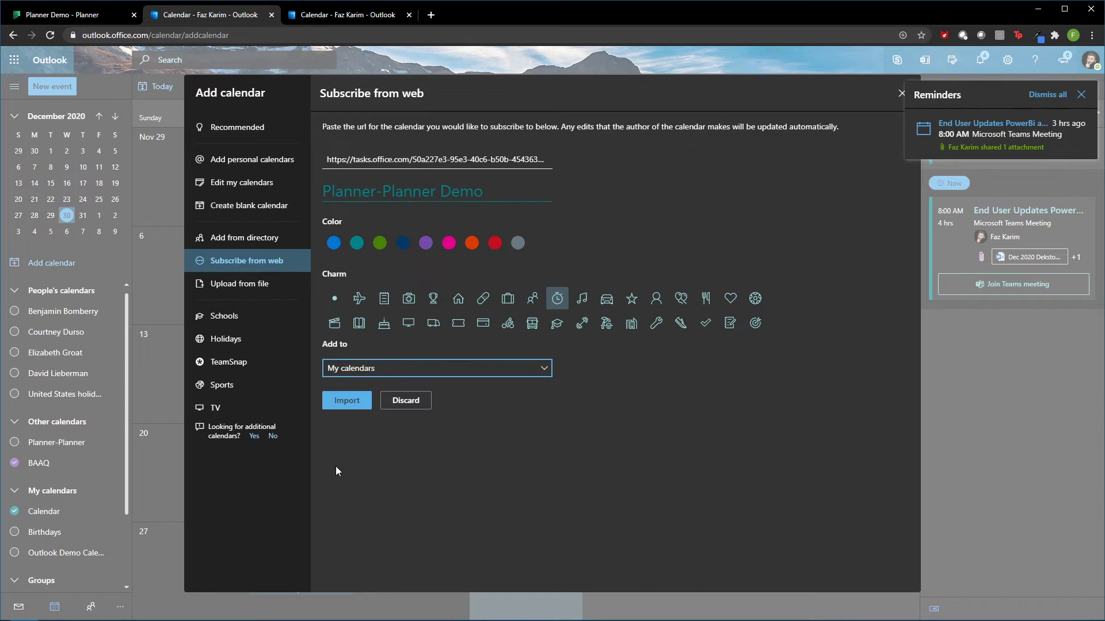
Import the Planner-Planner Demo calendar subscription, then close the reminders and the Add calendar dialog.
left_click(342, 406)
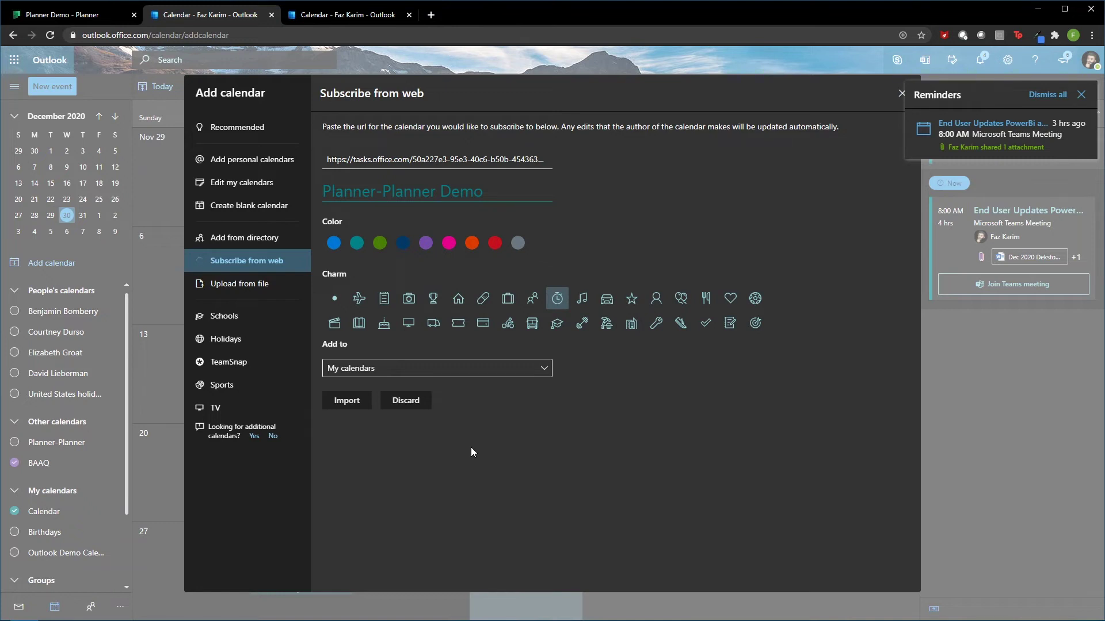
left_click(347, 401)
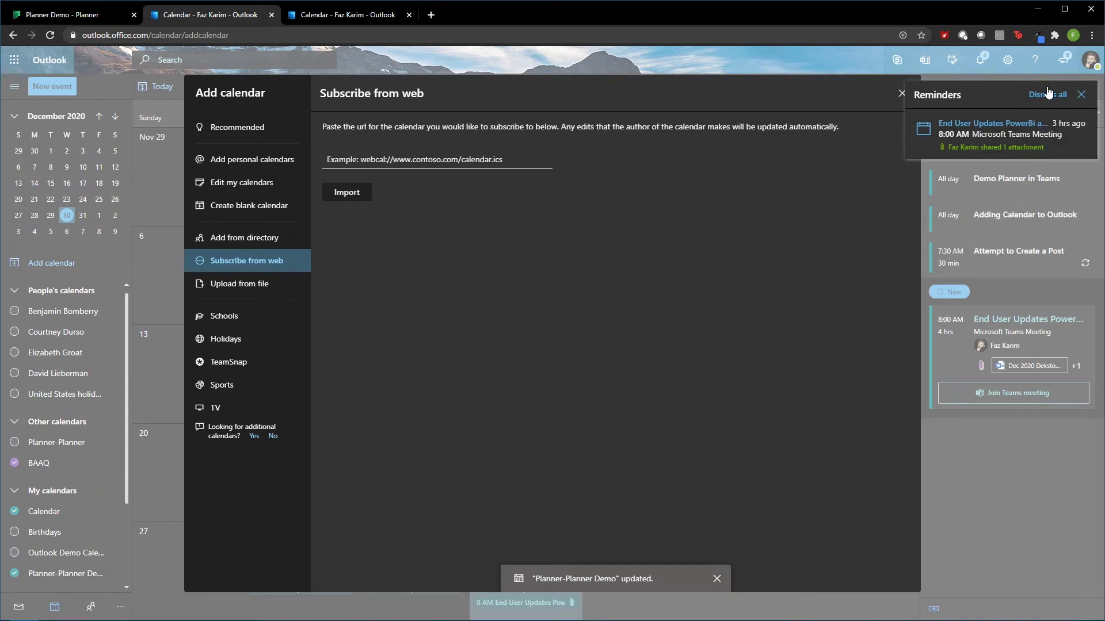
left_click(1082, 94)
left_click(903, 93)
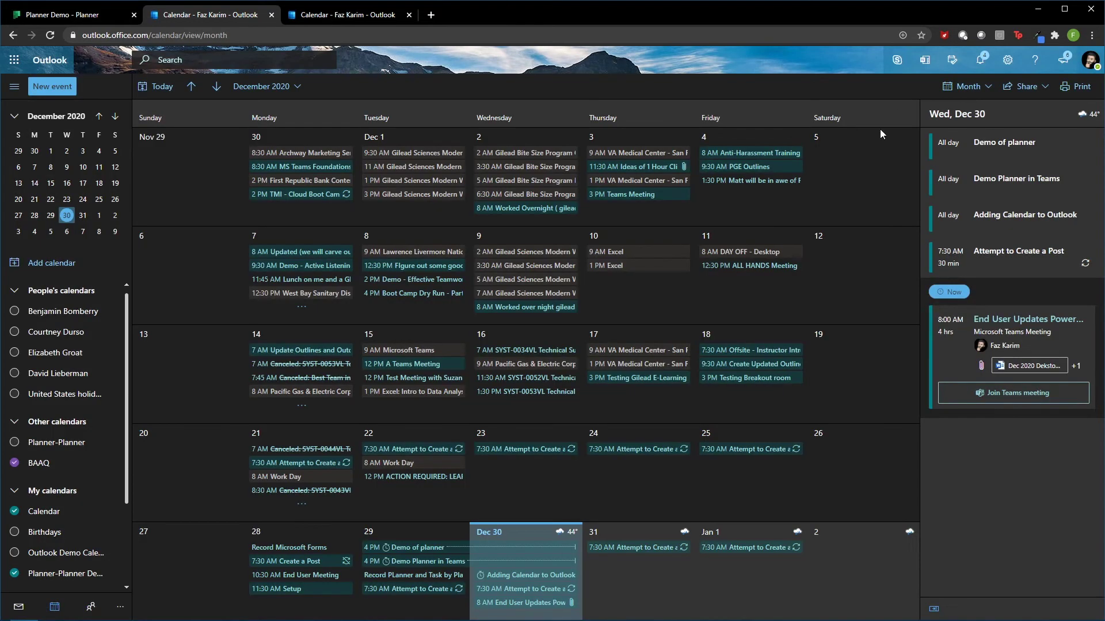
Hide the main Calendar under My calendars and keep the Planner-Planner Demo calendar displayed.
left_click(66, 577)
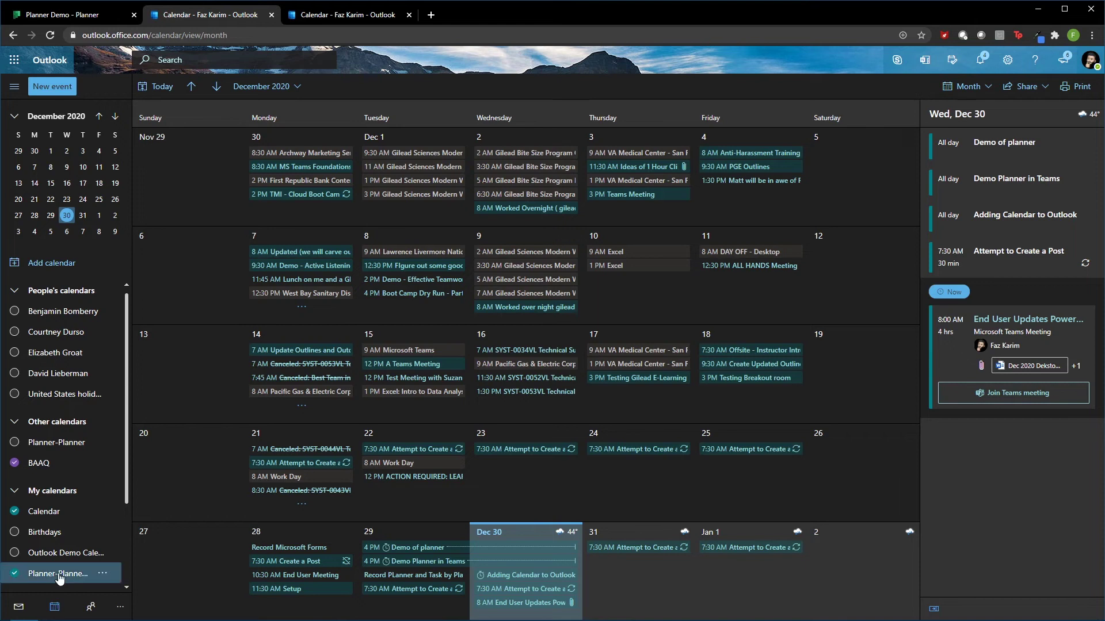
left_click(34, 511)
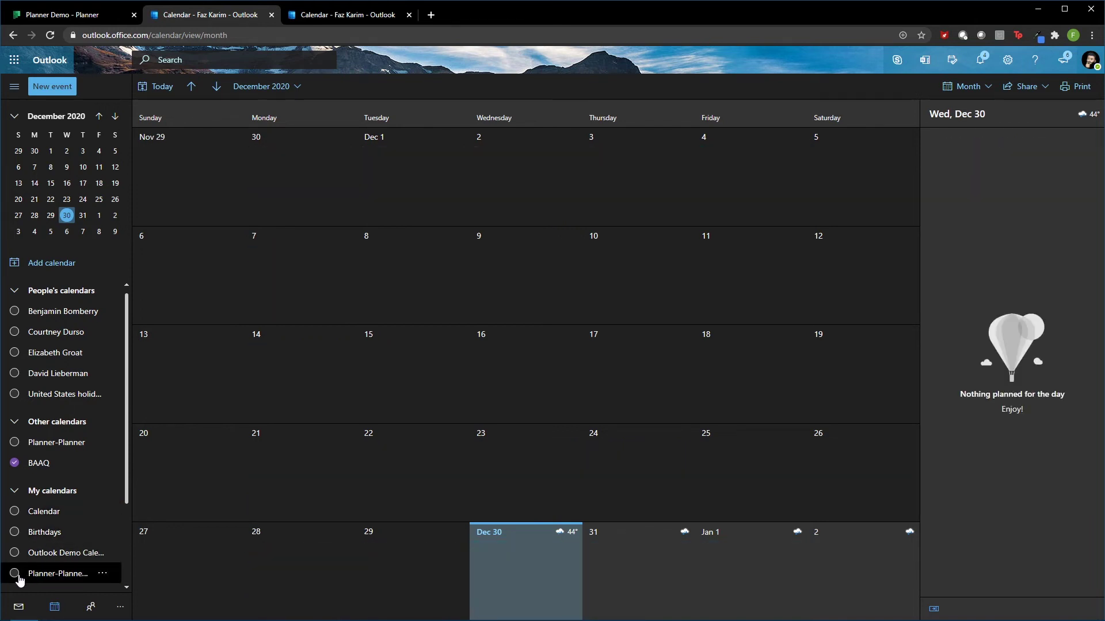
left_click(22, 573)
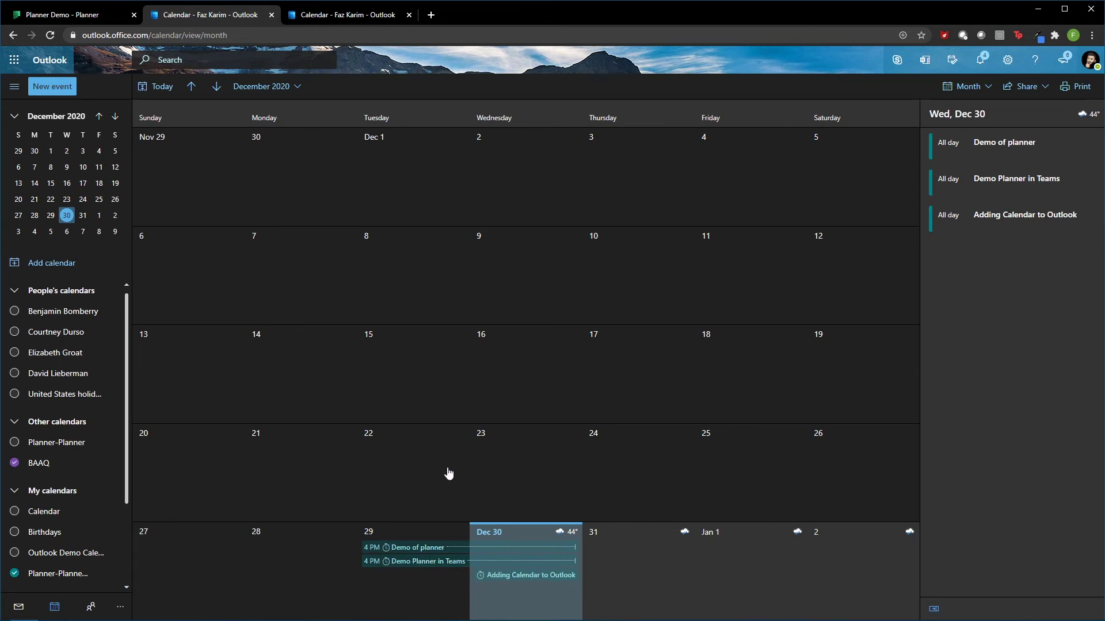
Return to Planner, close the iCalendar feed dialog and export the Planner Demo plan to Excel.
left_click(70, 15)
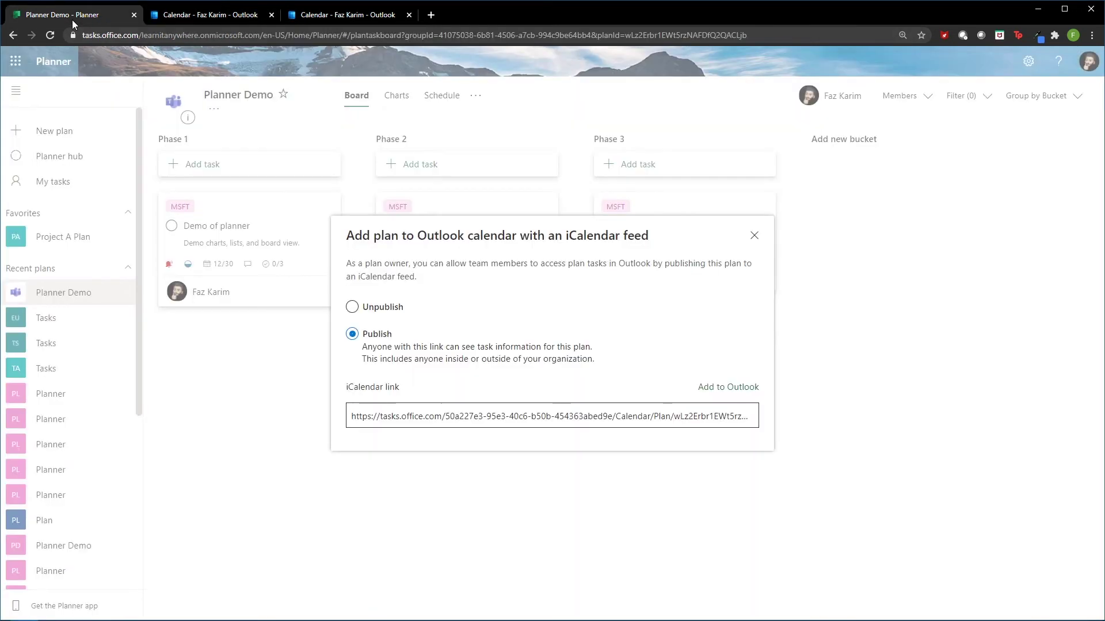
left_click(755, 236)
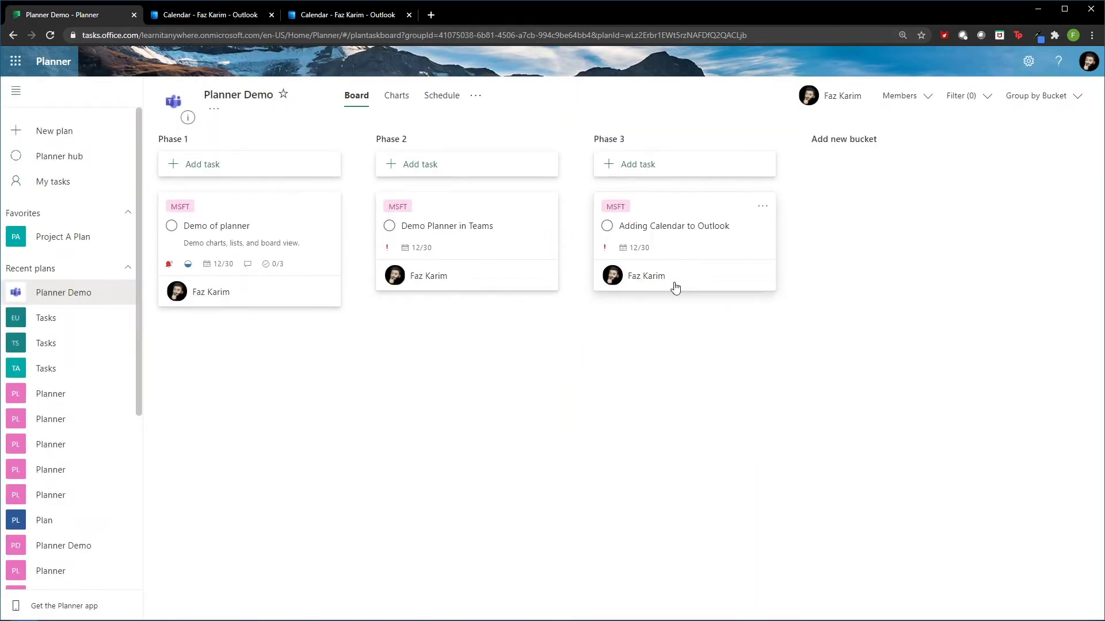
left_click(477, 98)
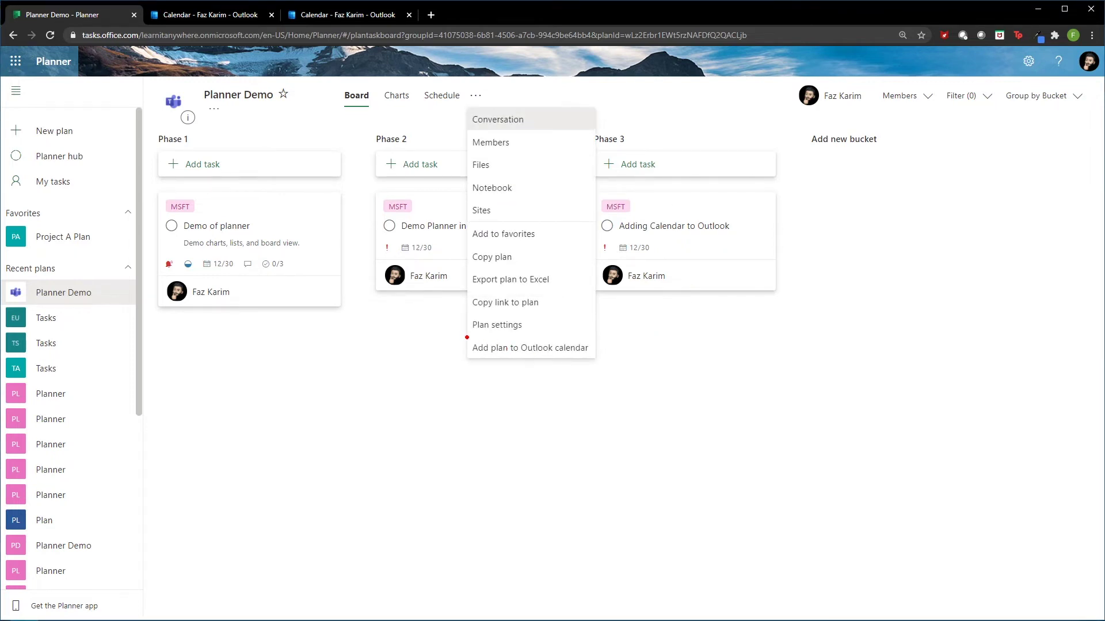
mouse_move(462, 337)
left_mouse_down()
mouse_move(531, 366)
mouse_move(723, 345)
left_mouse_up()
mouse_move(920, 616)
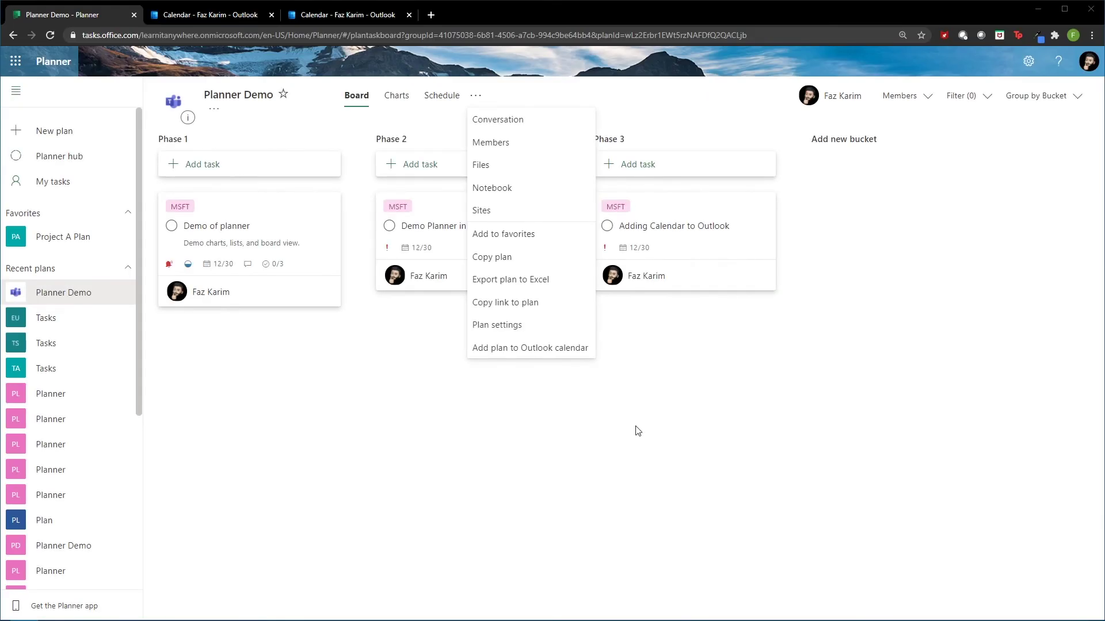
left_click(529, 289)
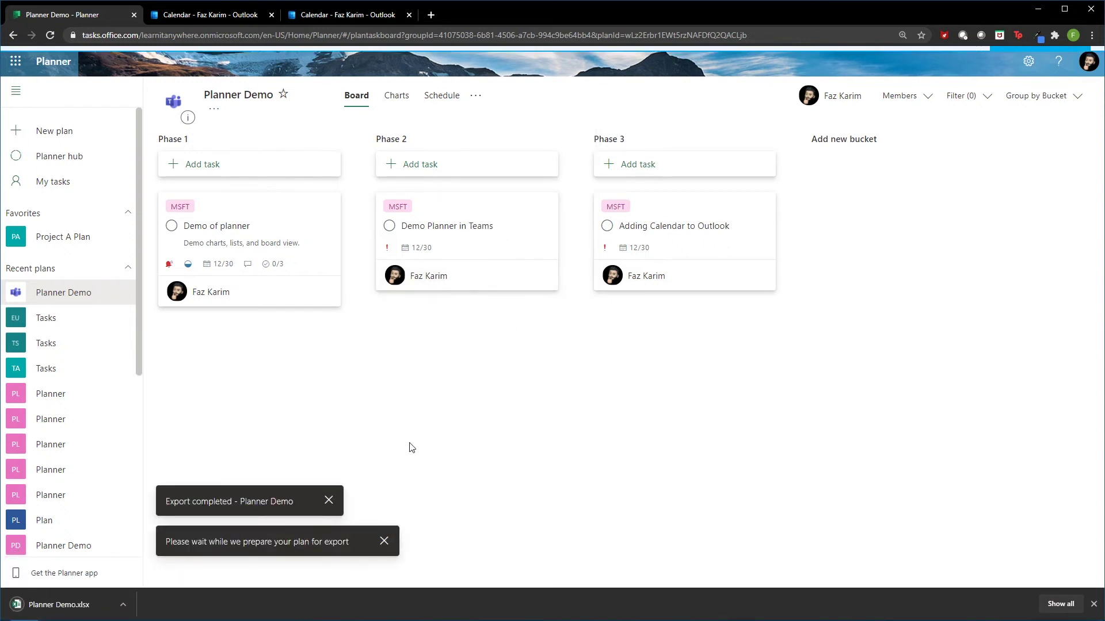
Open the exported Planner Demo.xlsx and examine its plan name, export date, task names and bucket names.
left_click(50, 608)
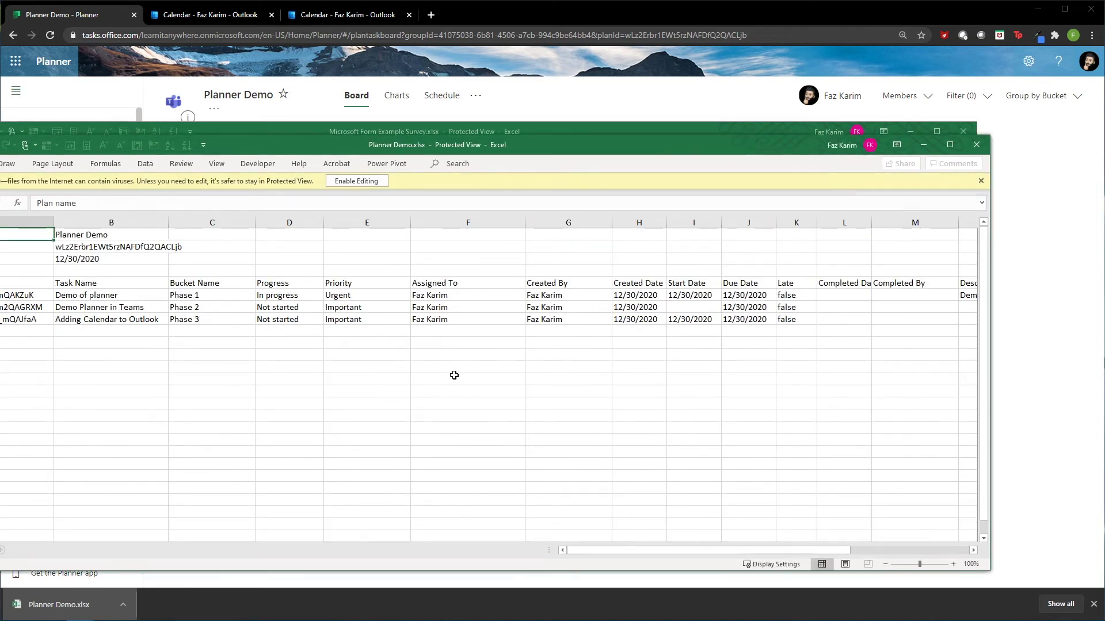
left_click(75, 238)
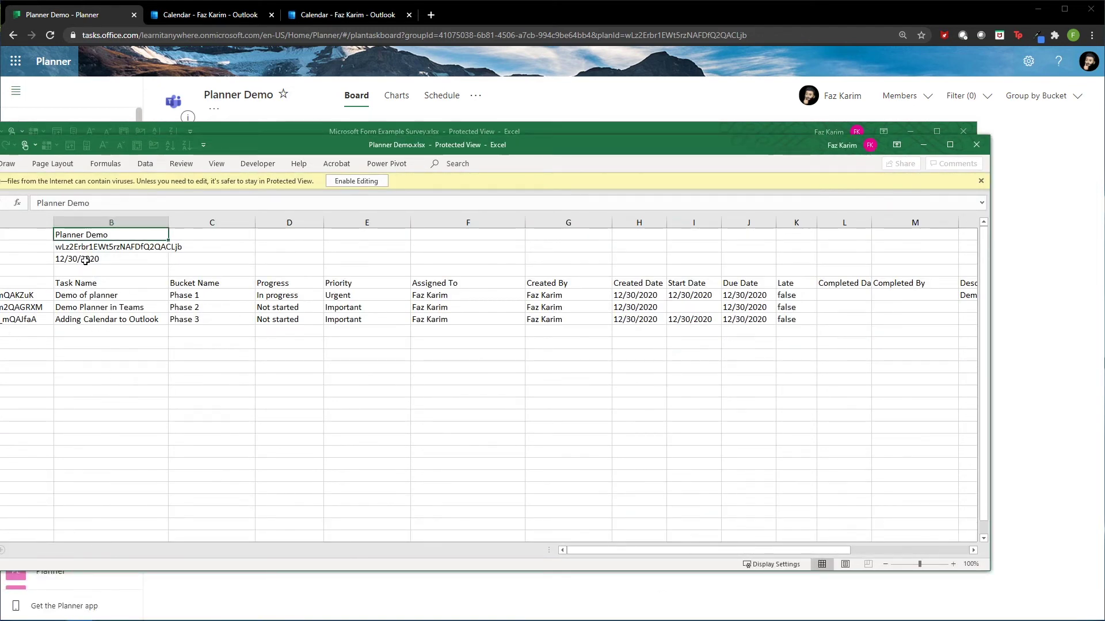
left_click(87, 260)
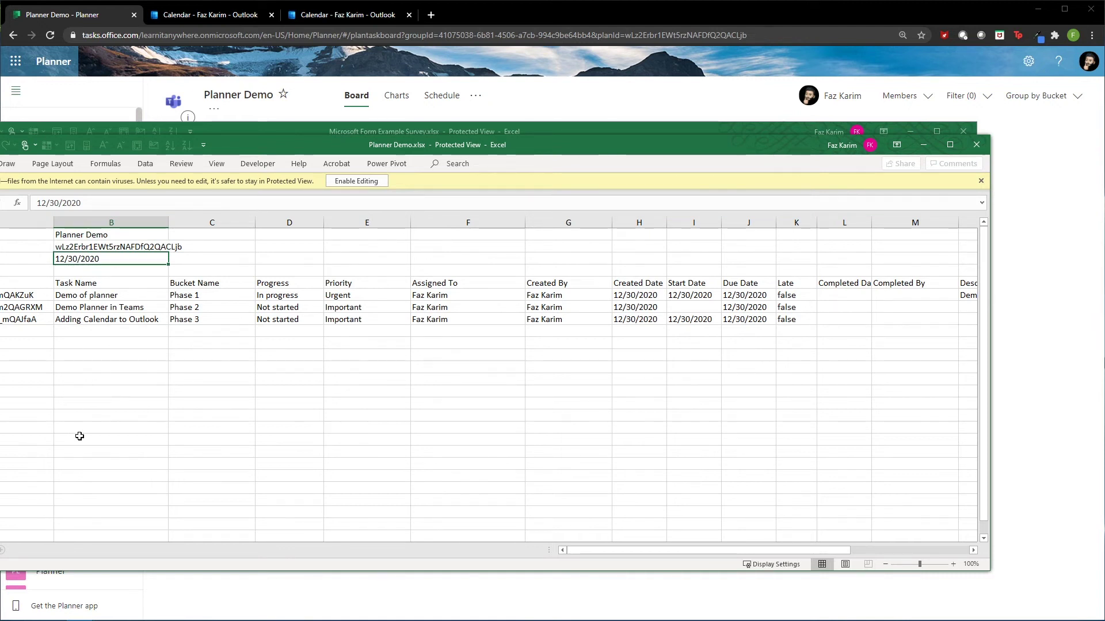
left_click(85, 297)
left_click_drag(85, 302, 88, 318)
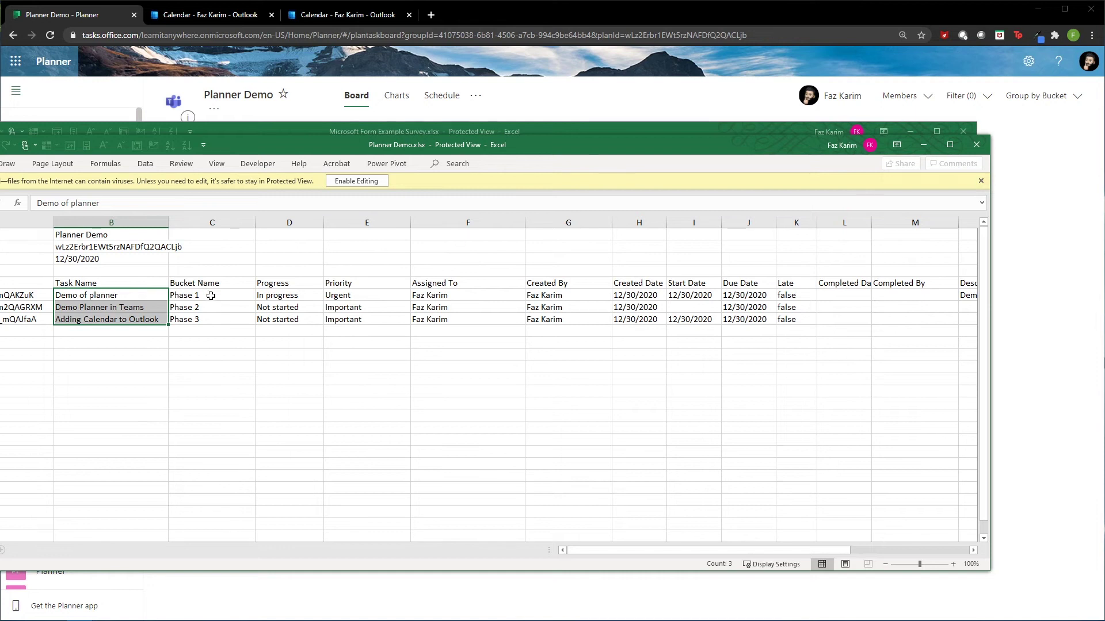
left_click_drag(211, 296, 210, 316)
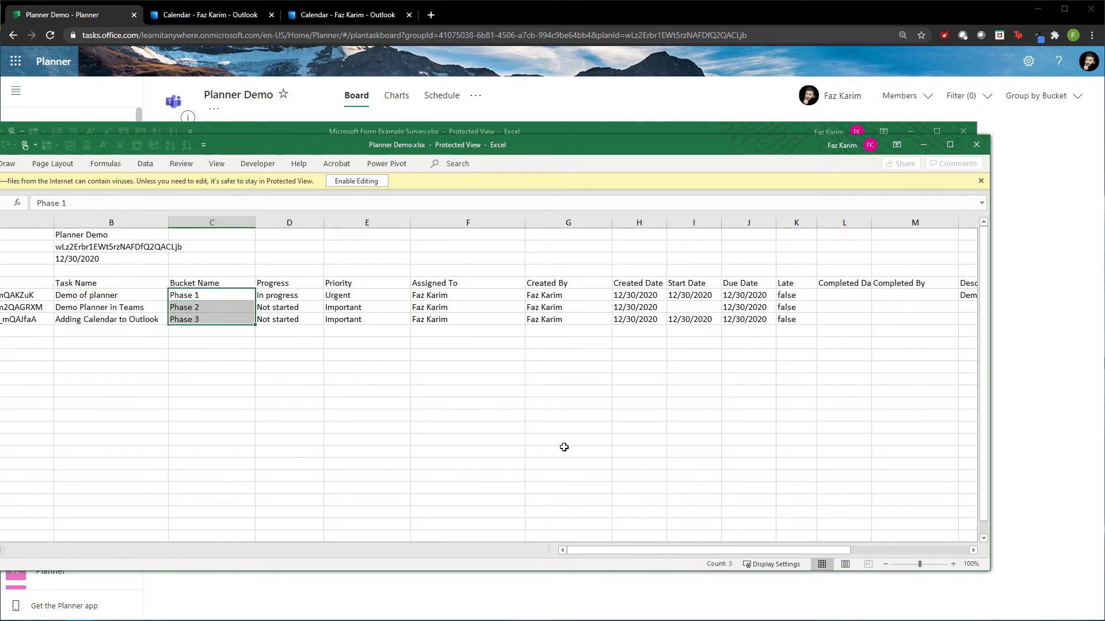
Examine the workbook's labels, checklist, description and completion columns, then minimize both Excel windows to return to Planner.
left_click_drag(630, 547, 762, 565)
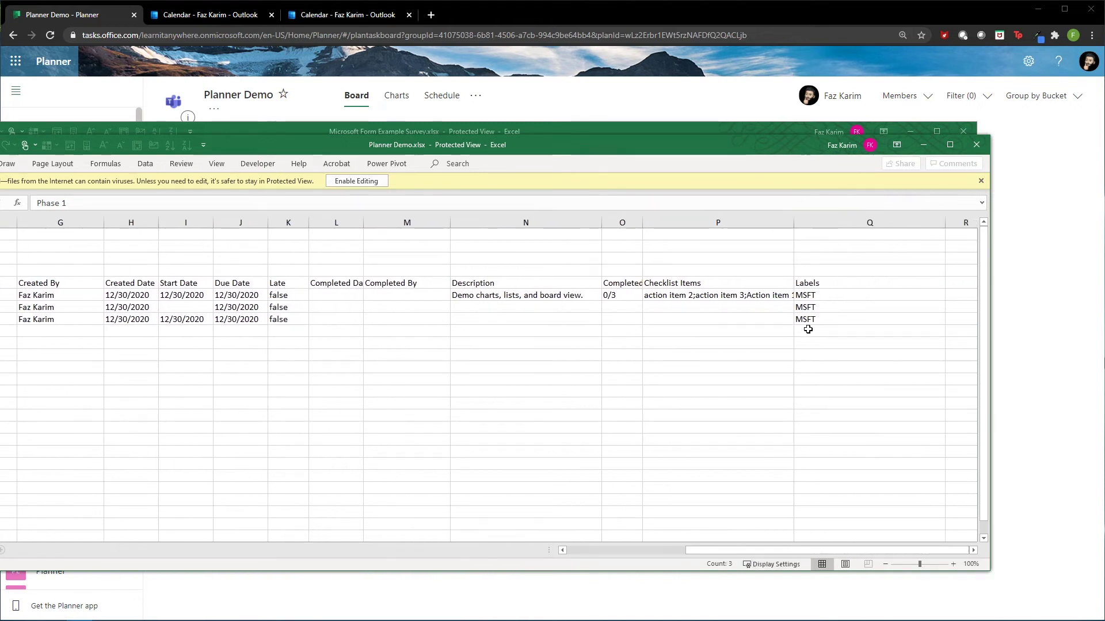
left_click_drag(807, 296, 806, 320)
left_click_drag(733, 295, 738, 320)
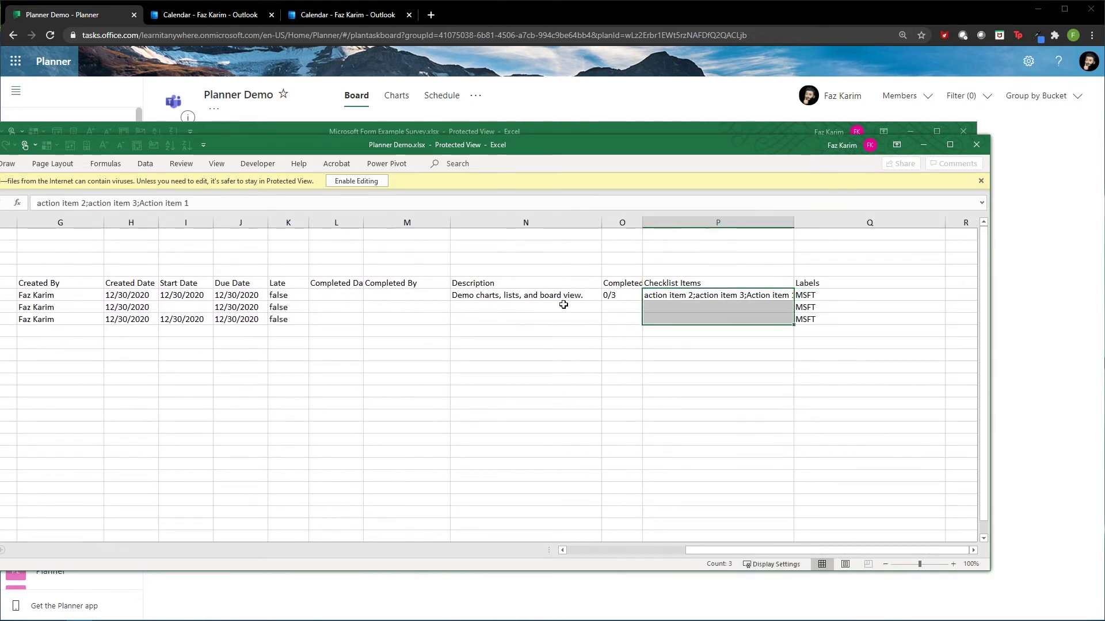
left_click_drag(563, 297, 564, 320)
left_click_drag(397, 296, 395, 321)
left_click_drag(329, 298, 331, 323)
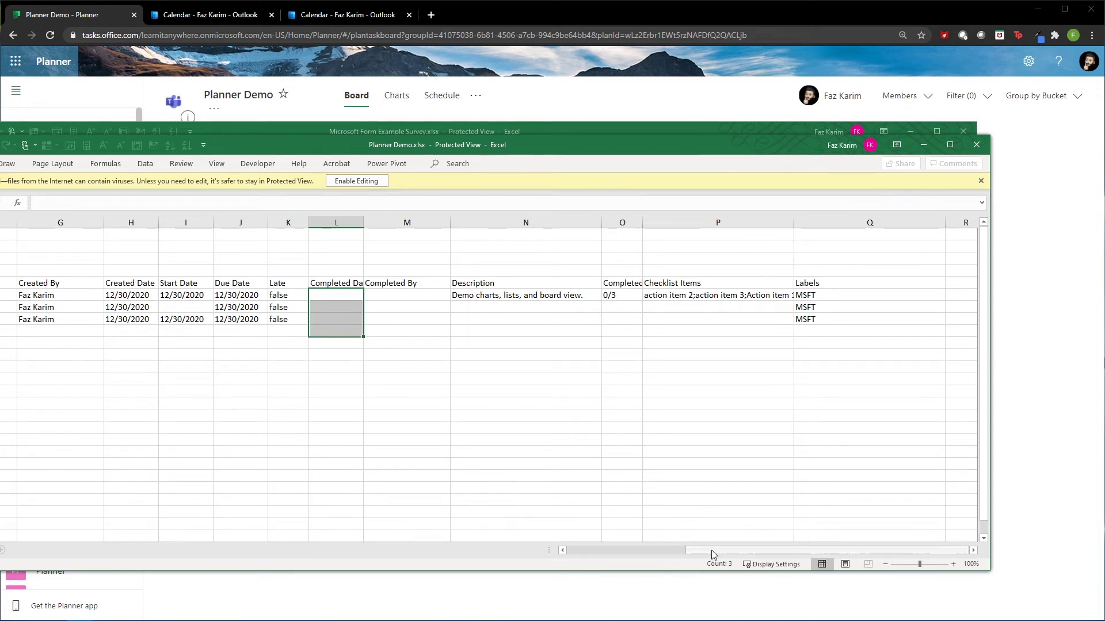
left_click_drag(711, 550, 576, 551)
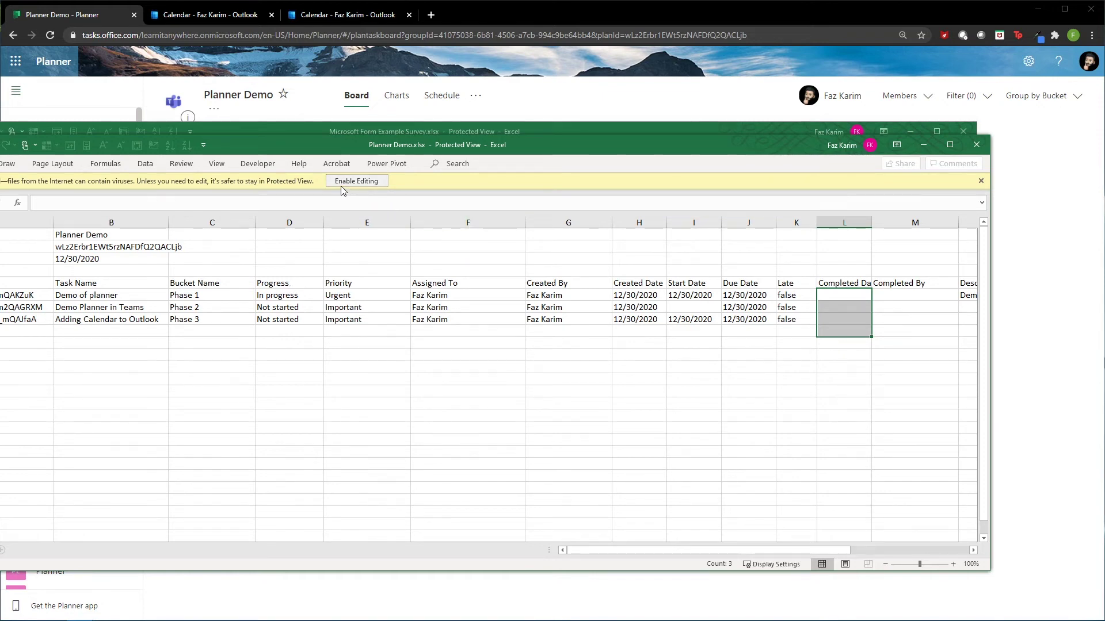
left_click(923, 149)
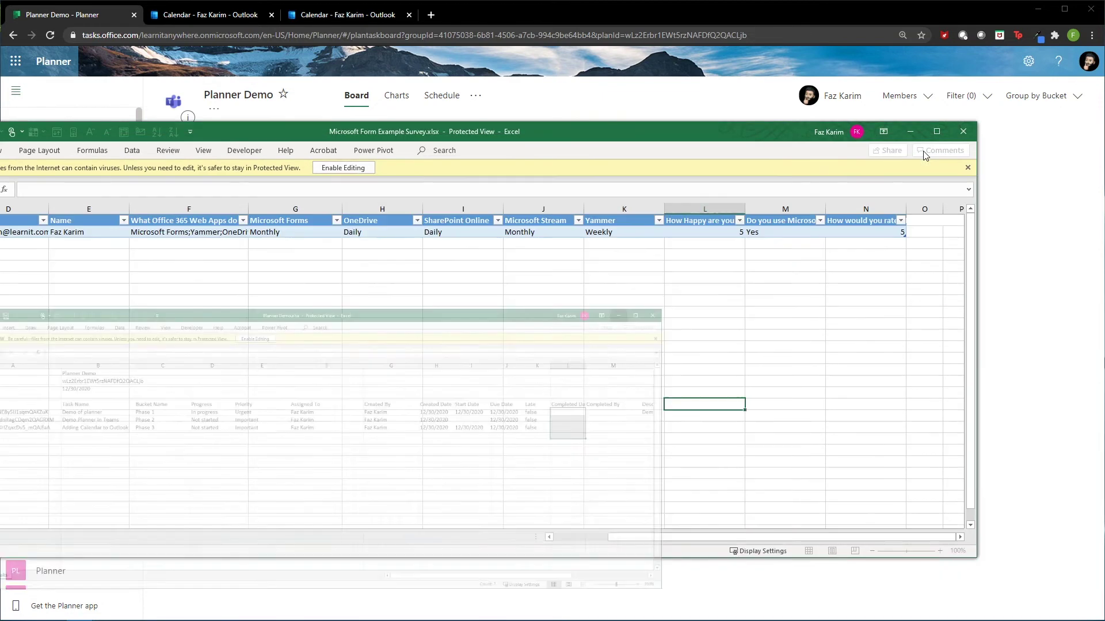
left_click(911, 133)
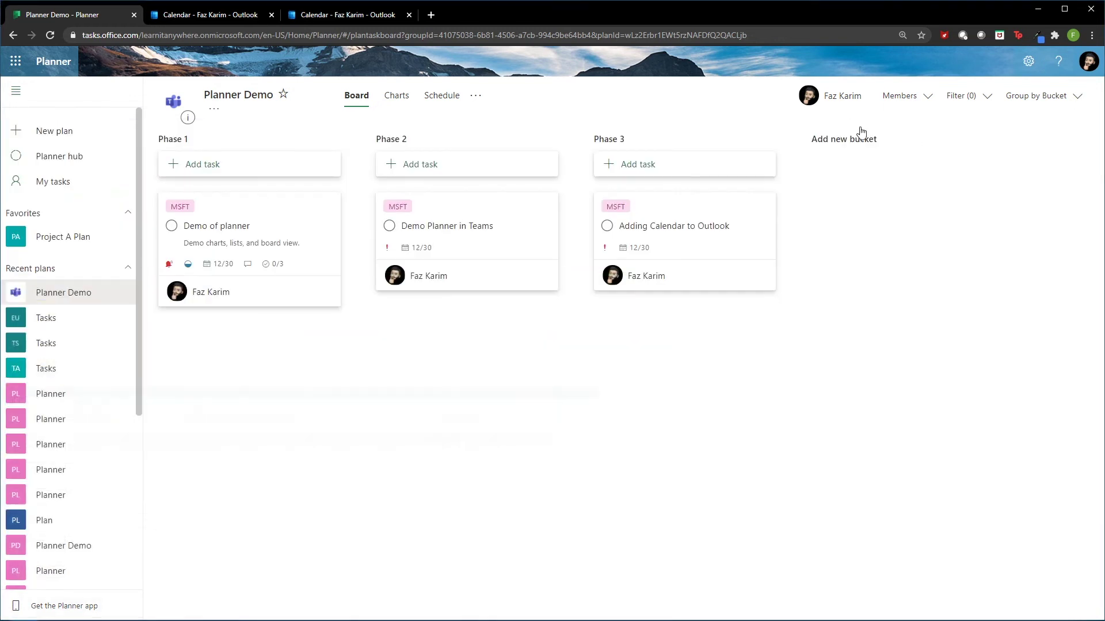
Review Planner's personal notification options from the plan settings and save them.
left_click(475, 96)
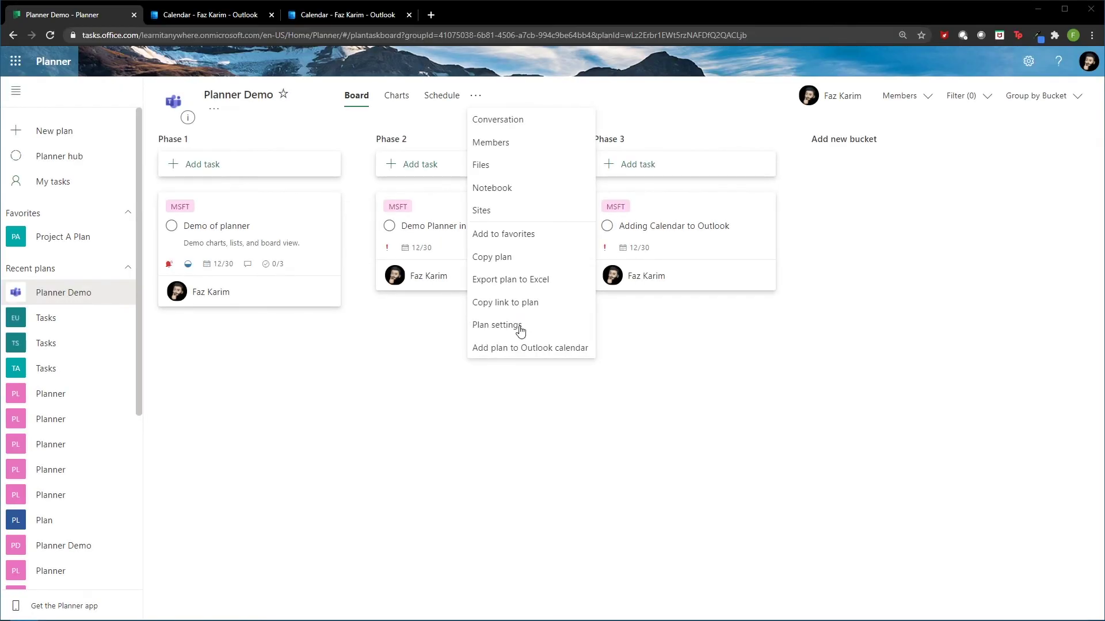
left_click(489, 325)
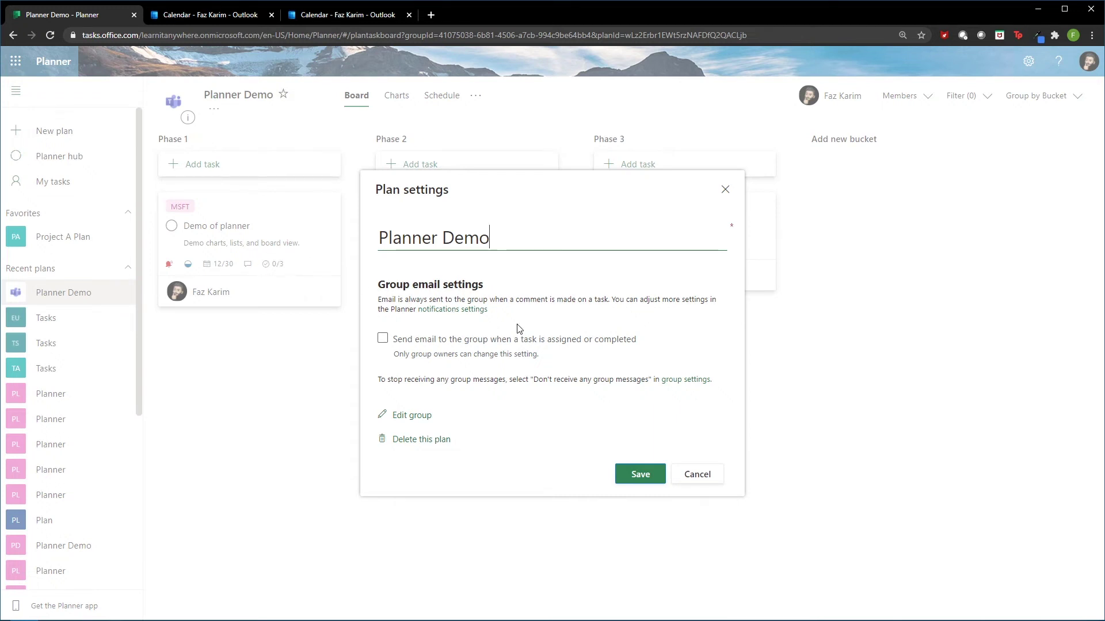
left_click(454, 311)
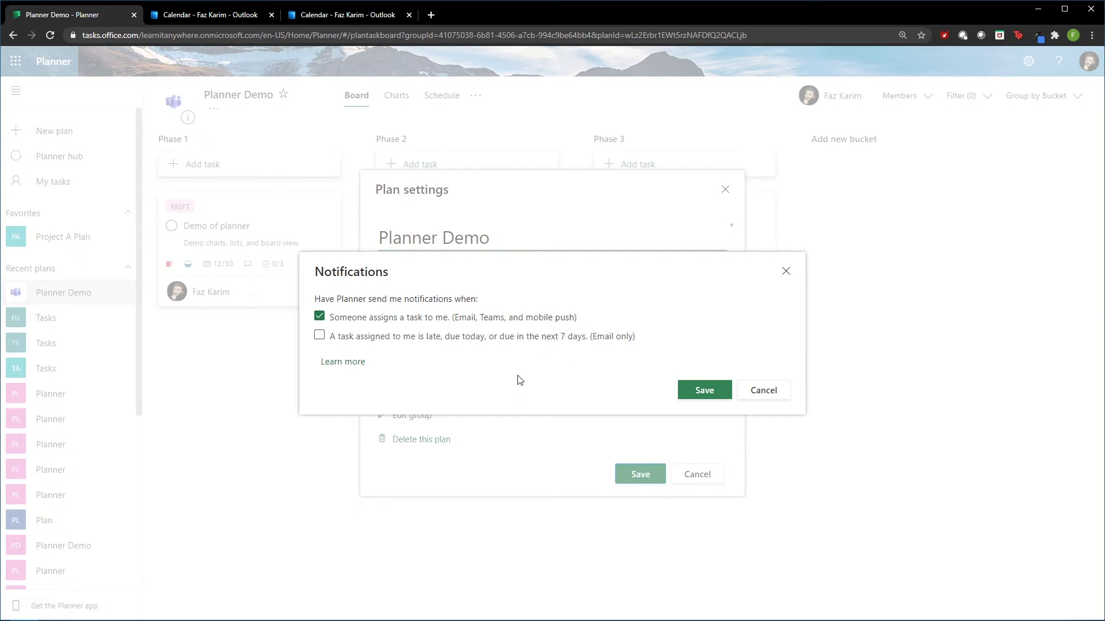
left_click(385, 339)
left_click(473, 339)
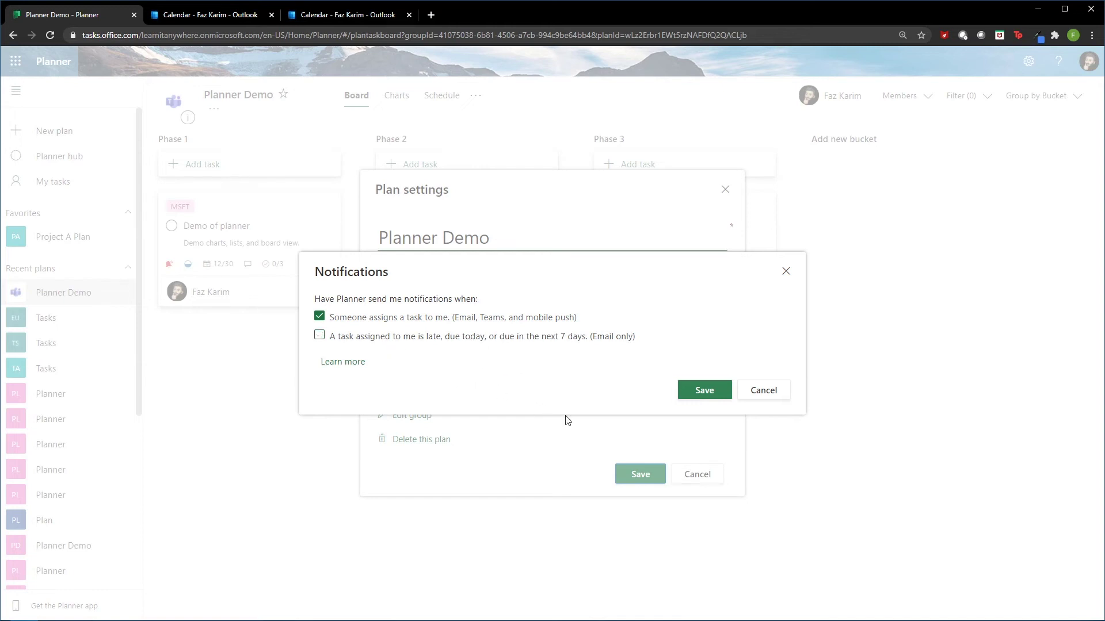
left_click(701, 392)
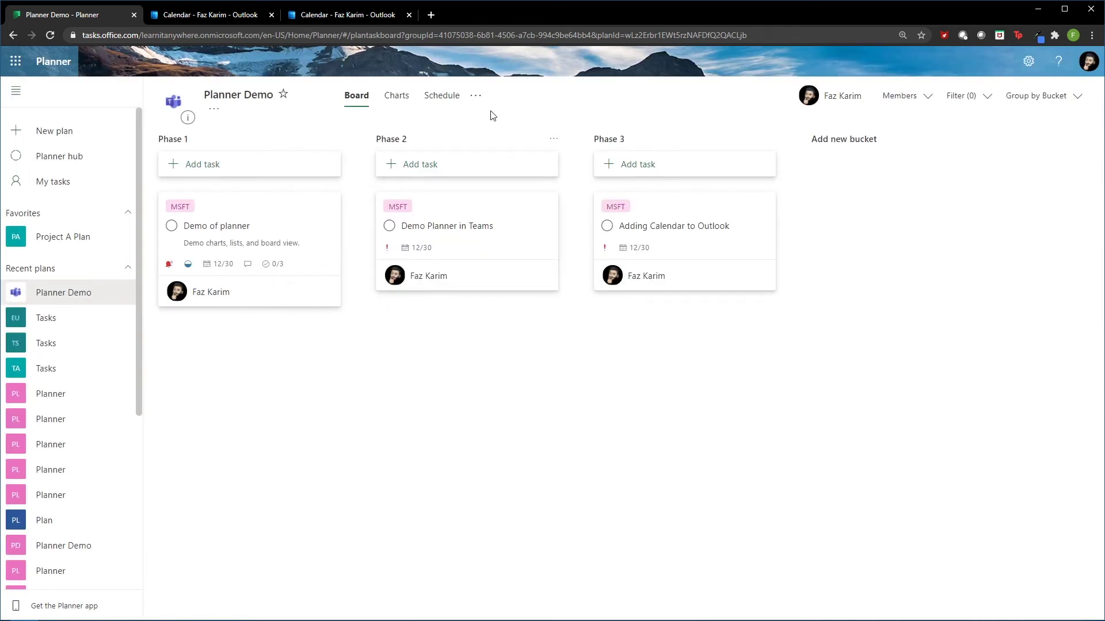
Open the plan settings and turn off group emails for assigned or completed tasks.
left_click(476, 99)
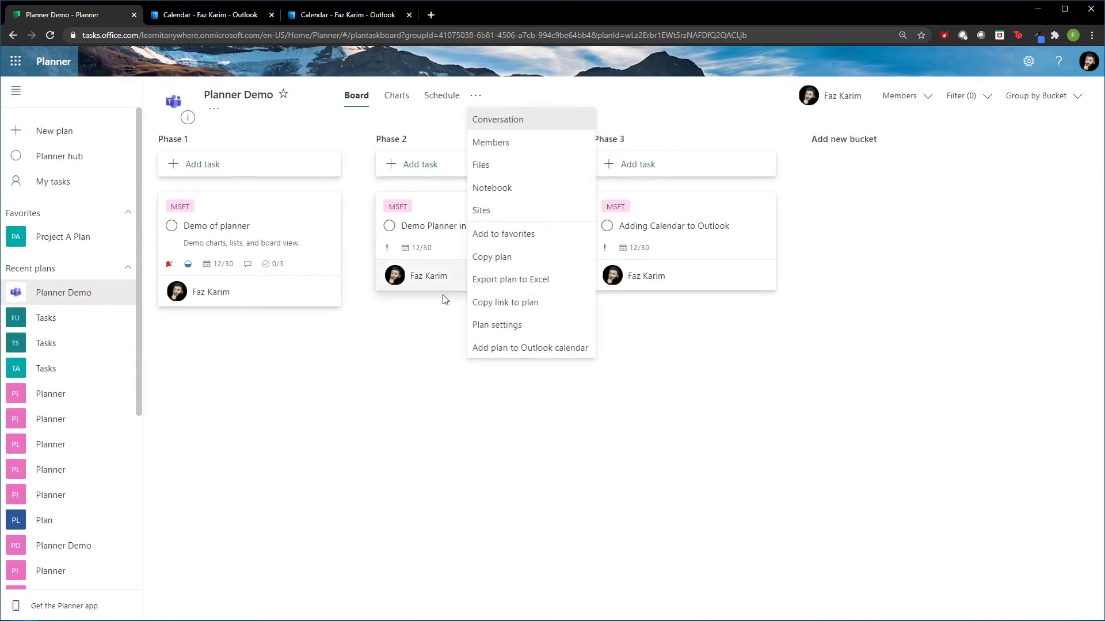
left_click(498, 326)
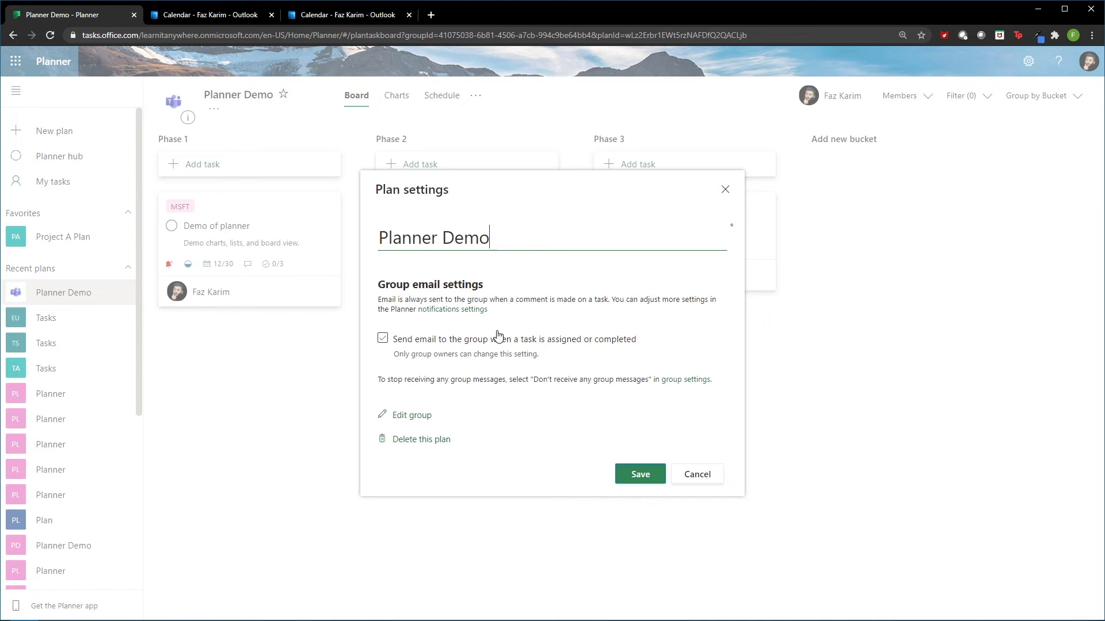
left_click(498, 337)
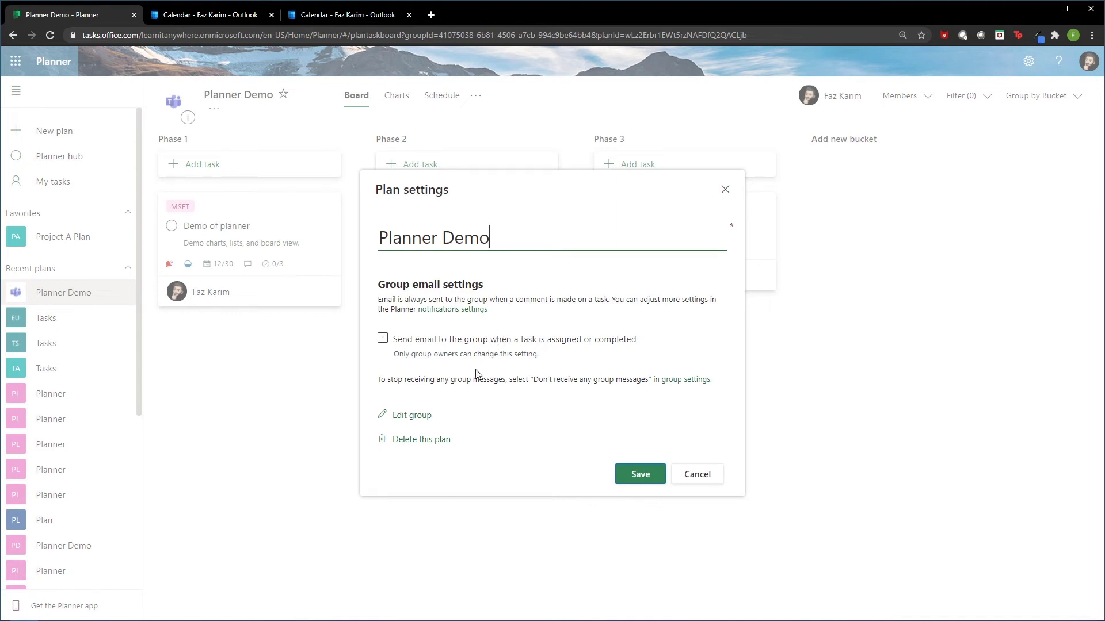
Examine the plan group's name, description and privacy options, then cancel the group edit.
left_click(412, 416)
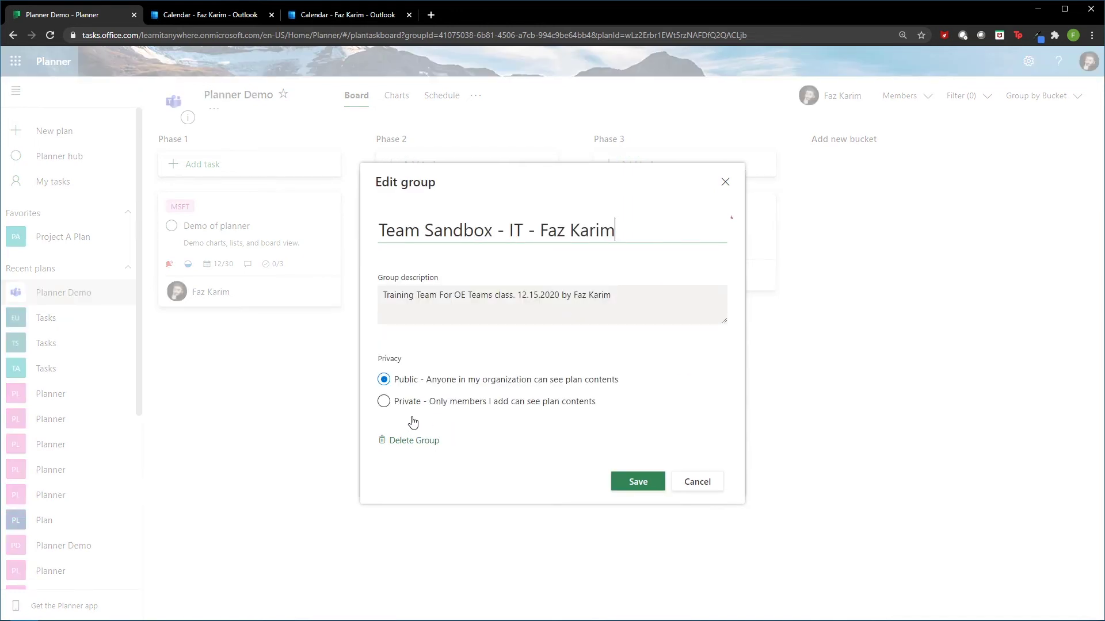
left_click(615, 231)
left_click_drag(389, 297, 627, 311)
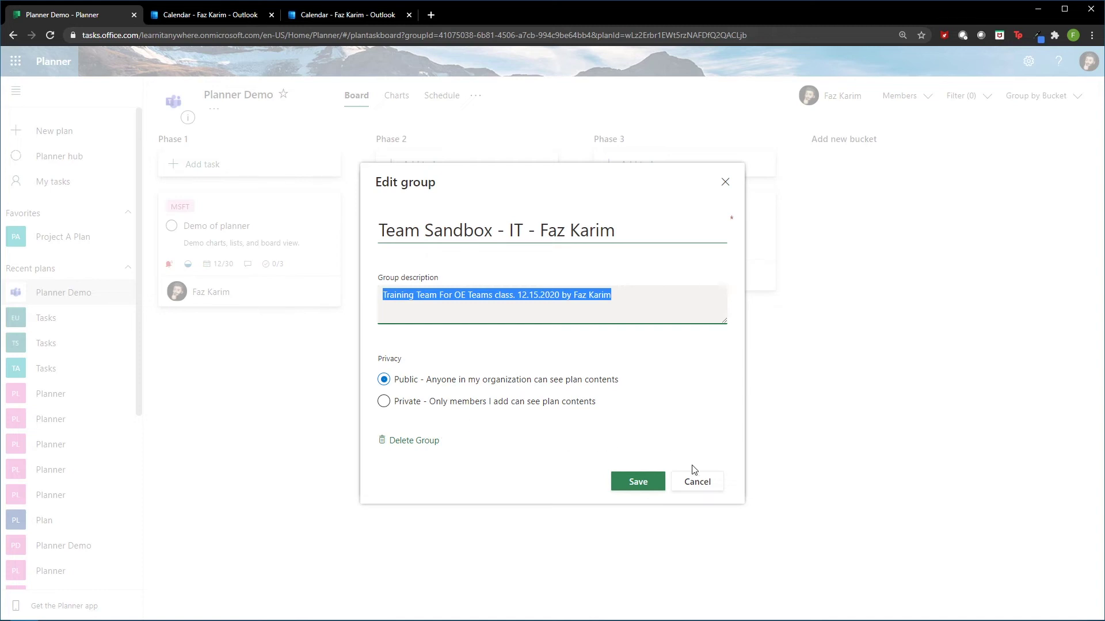
left_click(698, 485)
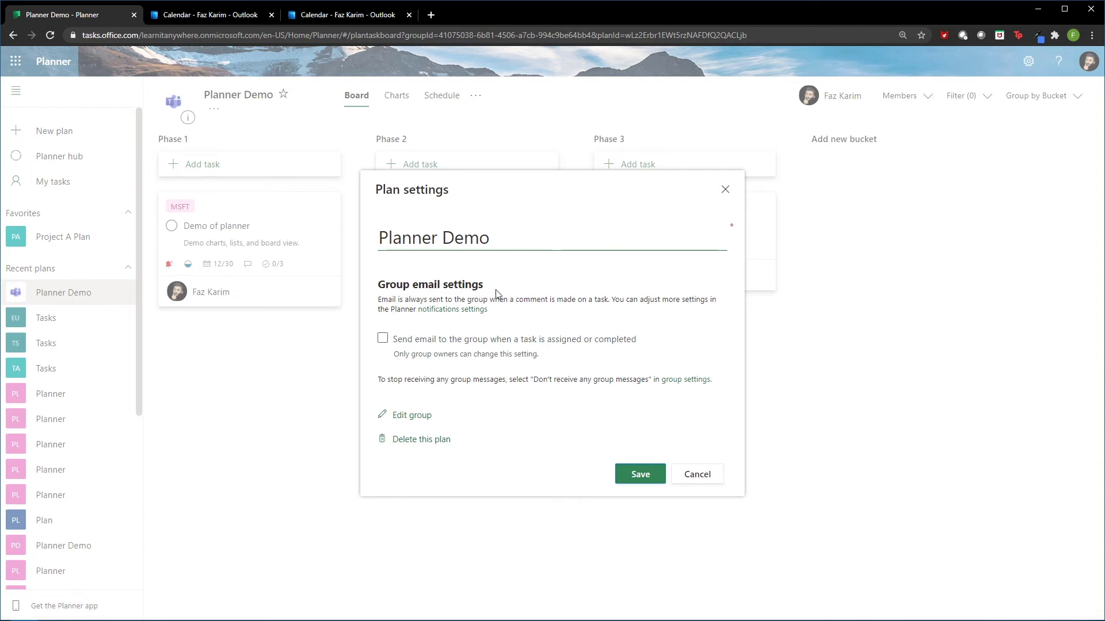
Turn group emails back on, underline the notification settings, group settings and Edit group links in red, and close the plan settings.
left_click(449, 344)
key("ctrl+2")
left_click_drag(423, 317, 484, 317)
left_click_drag(652, 394, 713, 393)
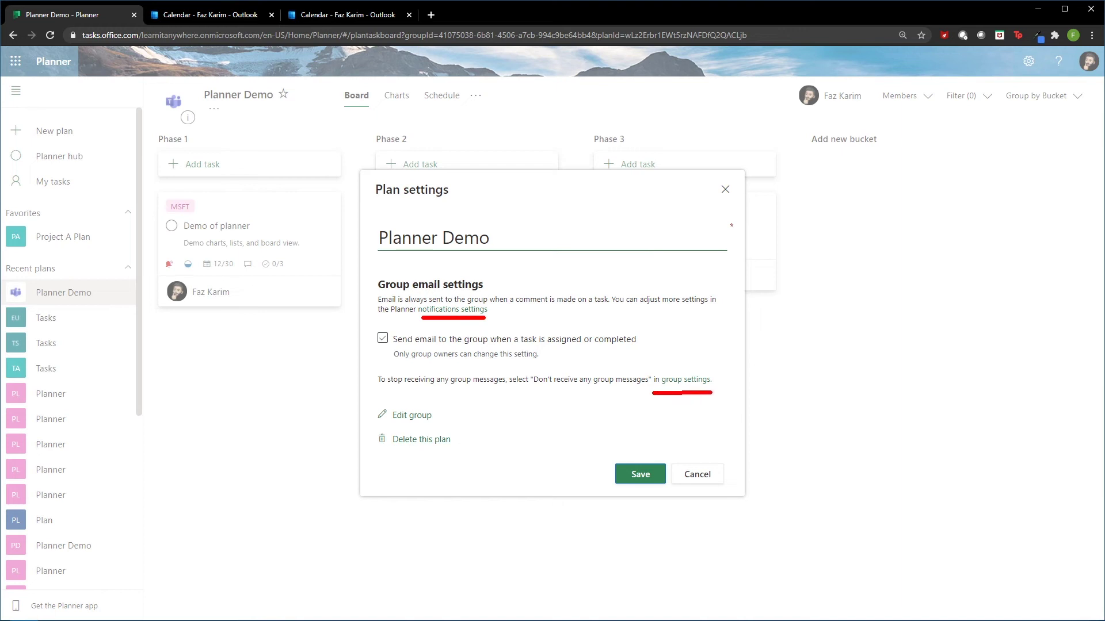
left_click_drag(383, 424, 435, 425)
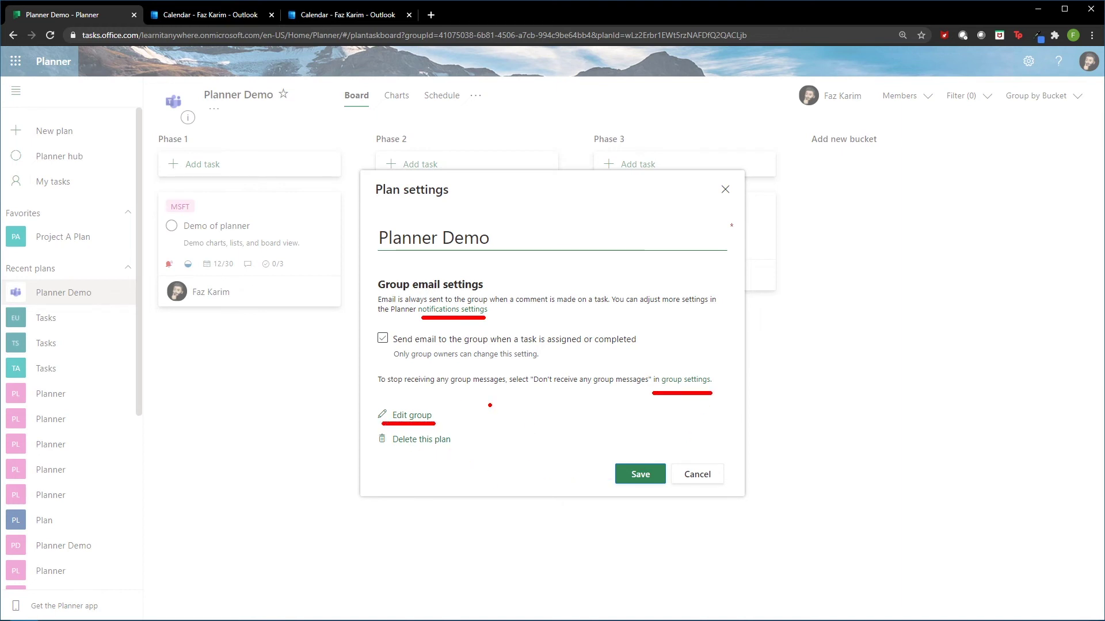
key("Escape")
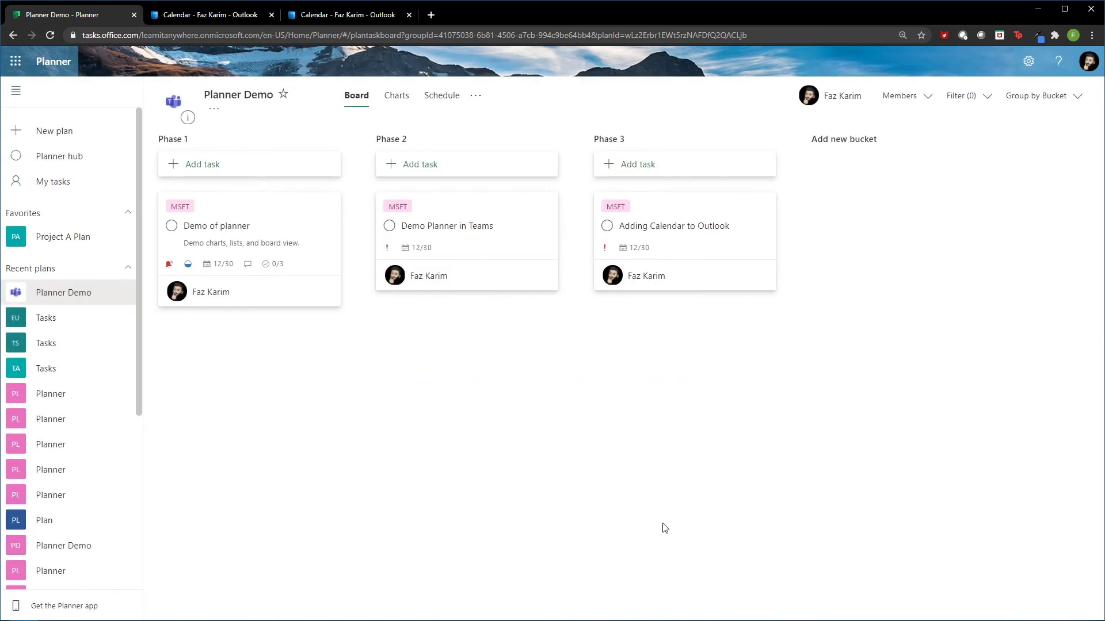
Reopen the Planner Demo plan settings, review the email and group options, and cancel without saving.
left_click(476, 95)
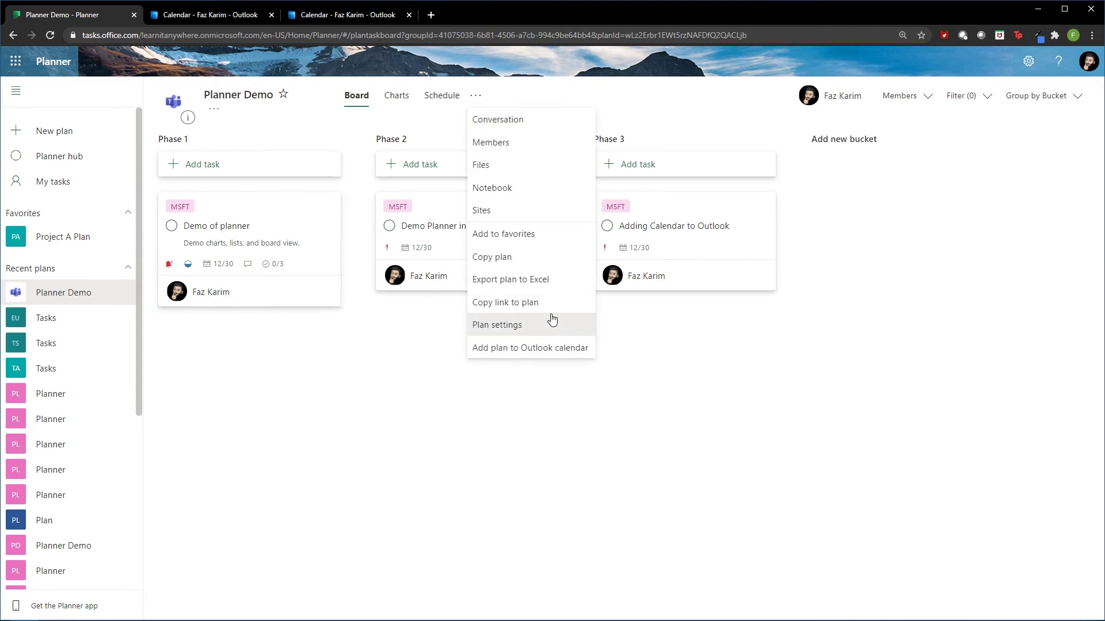
left_click(528, 325)
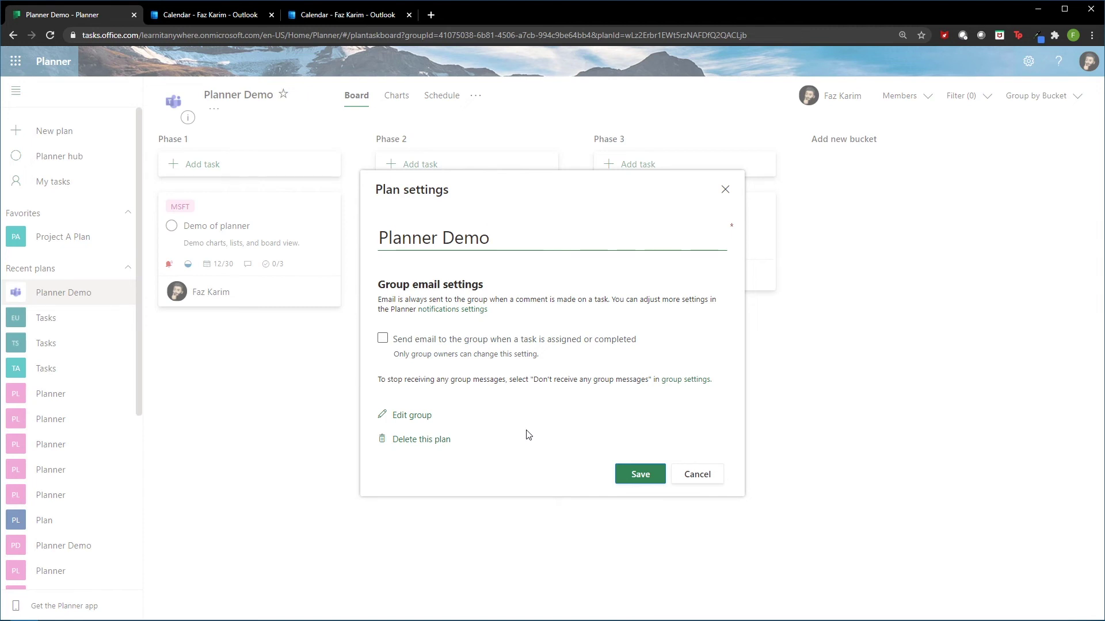
left_click(716, 477)
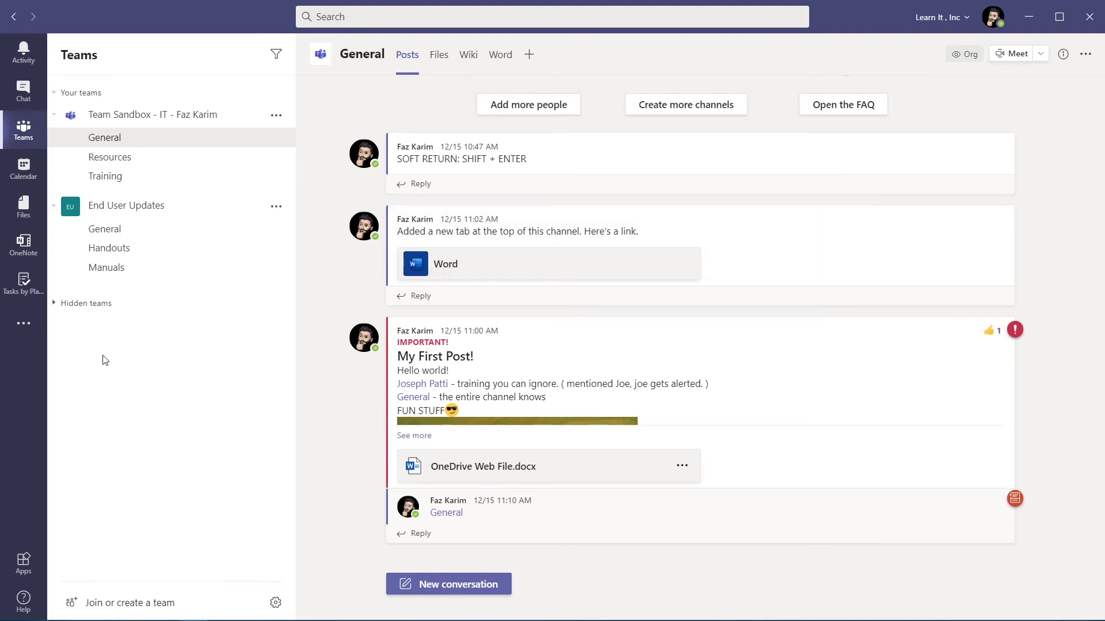
Switch to Microsoft Teams, look through the additional apps, and unpin Tasks by Planner and To Do from the app bar.
left_click(21, 323)
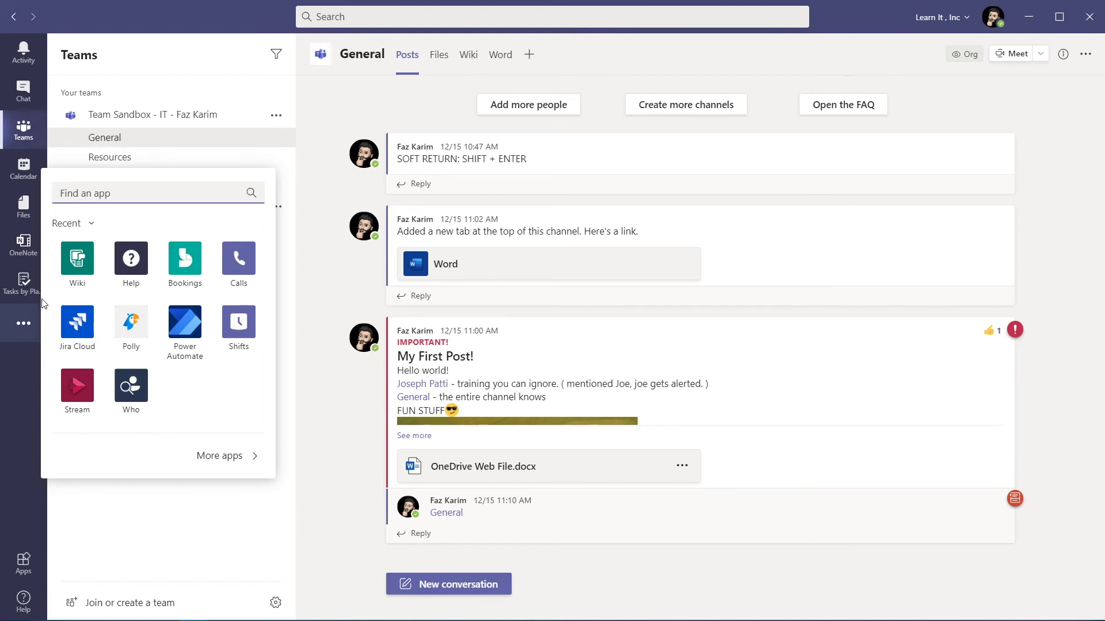
left_click(21, 363)
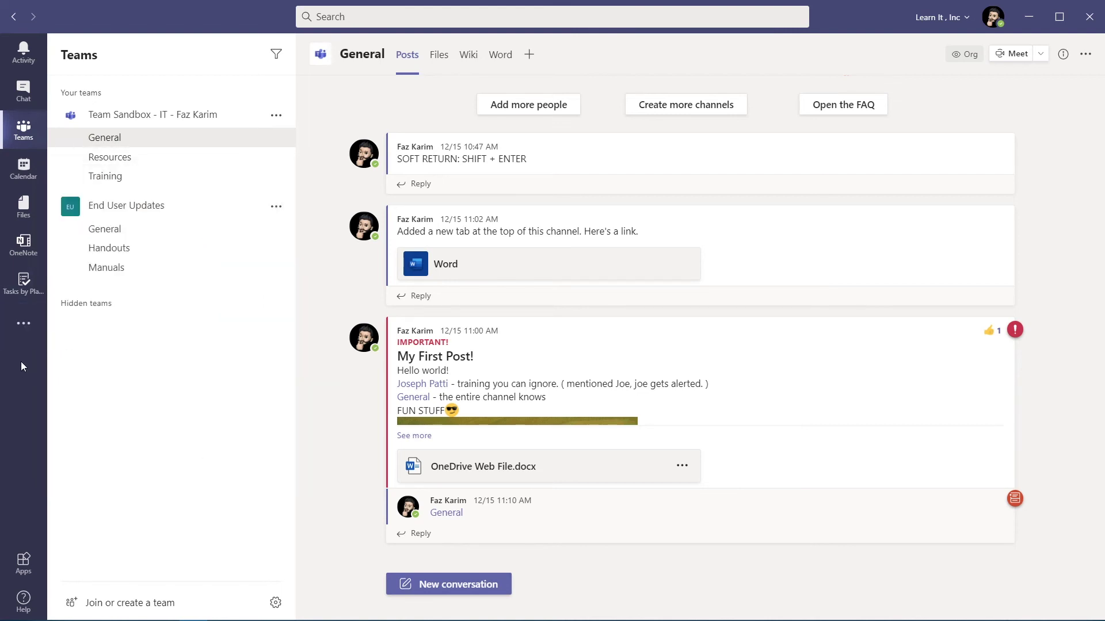
right_click(23, 283)
left_click(77, 291)
Find Tasks by Planner and To Do among the additional apps and pin it to the app bar.
left_click(23, 284)
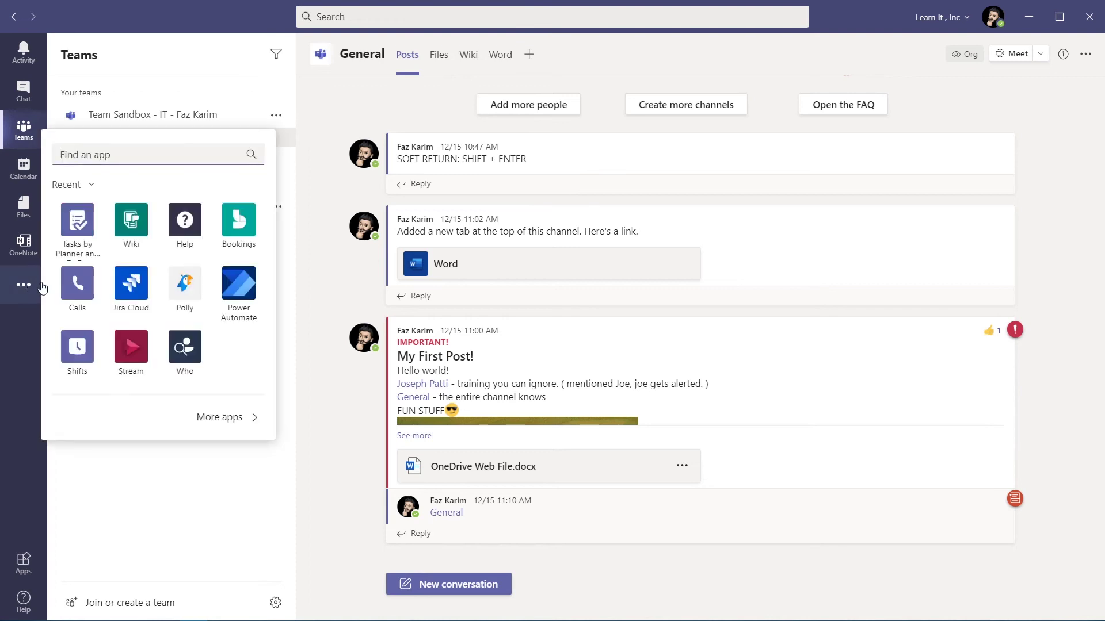
right_click(81, 238)
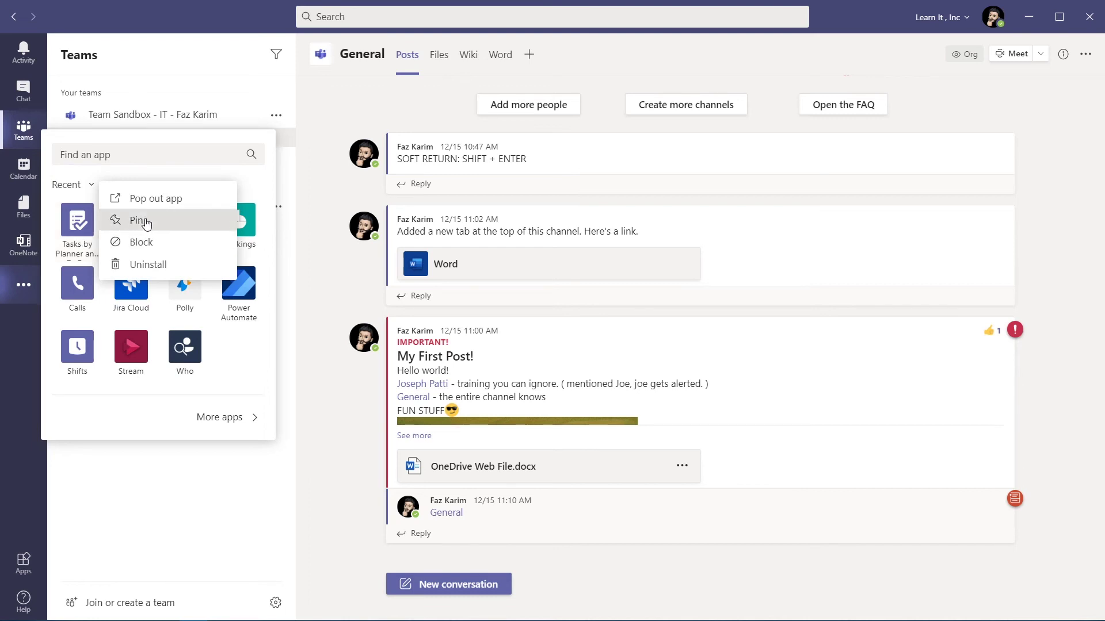
left_click(133, 223)
left_click(110, 486)
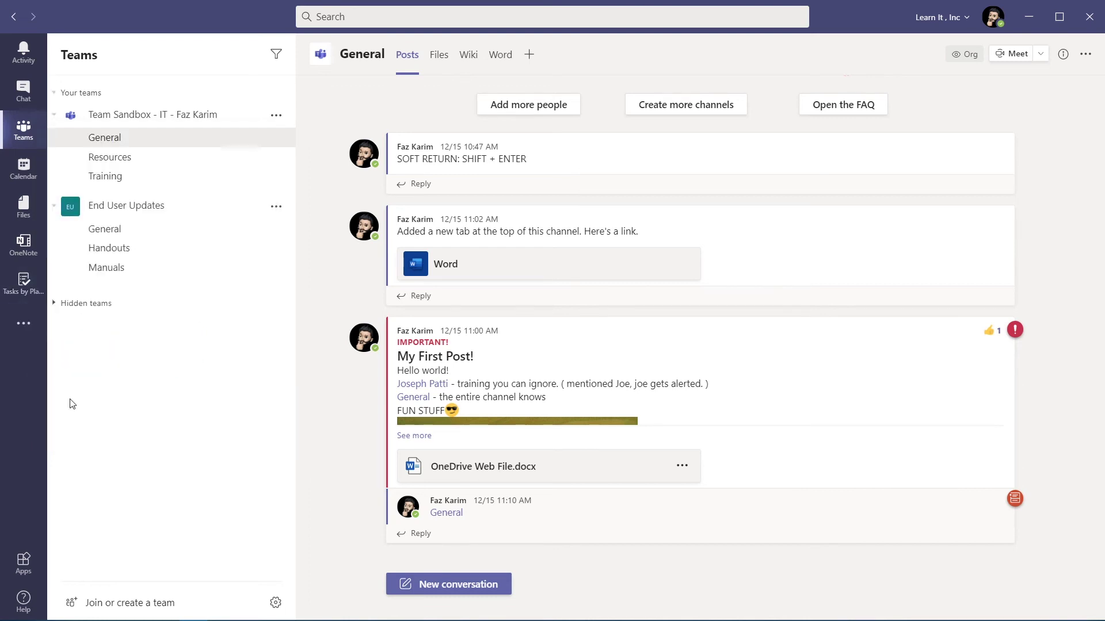
Open Tasks by Planner and To Do and examine the assigned tasks with their sources, priorities and due dates.
left_click(14, 283)
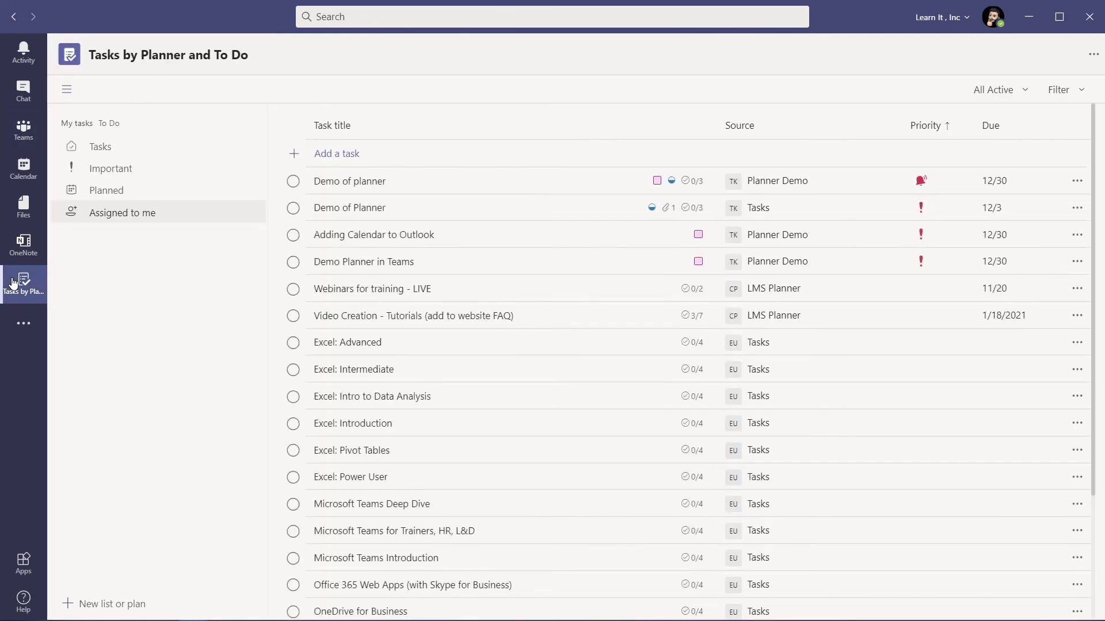
scroll(418, 190, "down", 3)
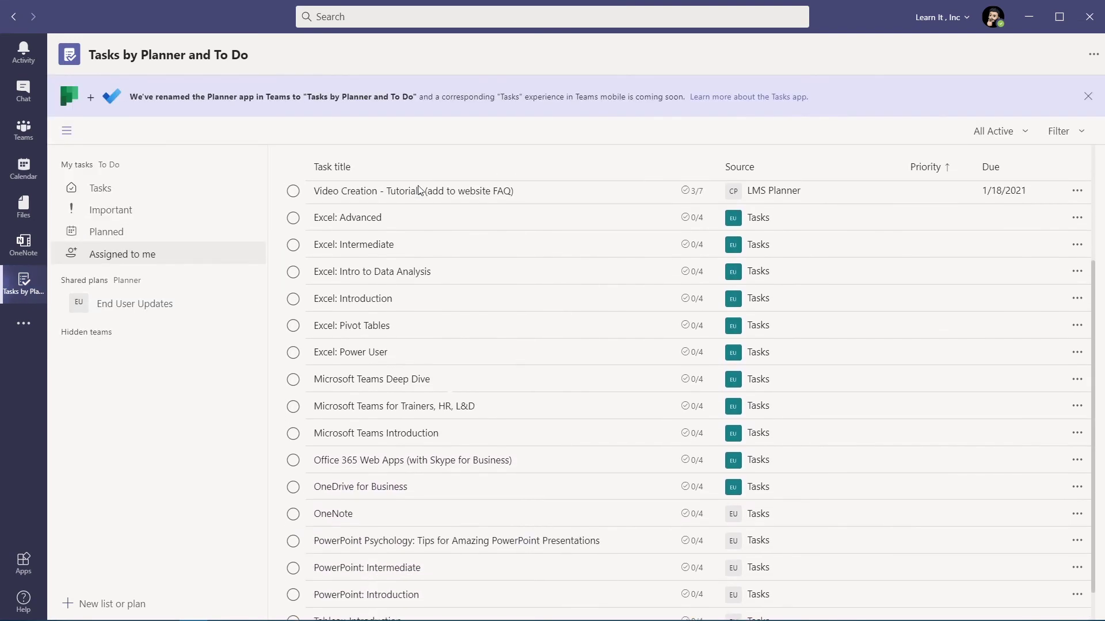
scroll(417, 191, "down", 1)
scroll(418, 190, "up", 3)
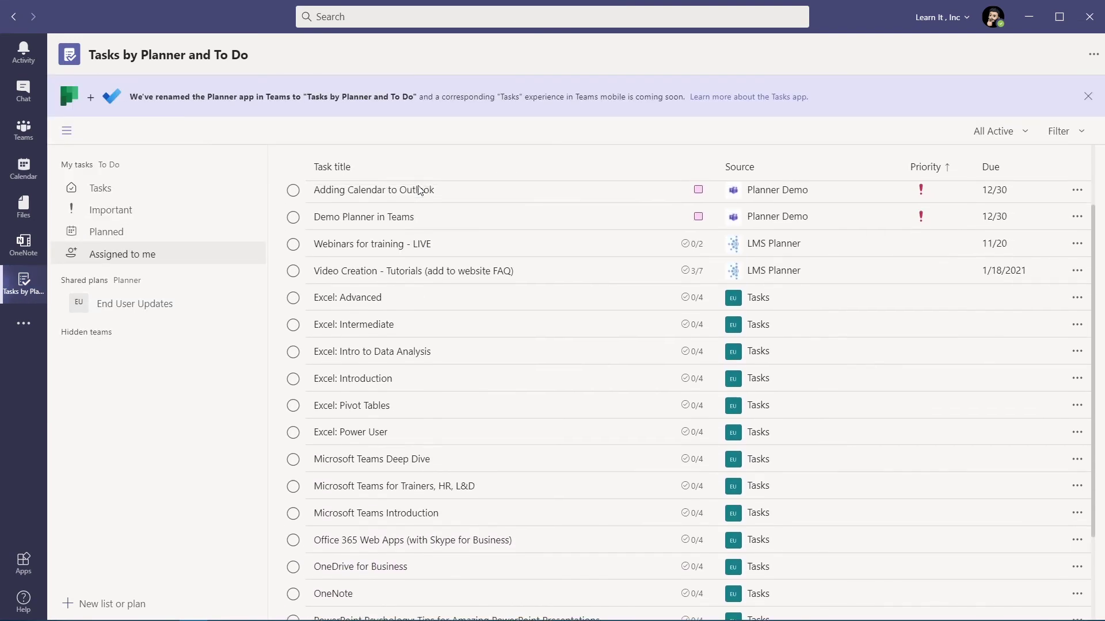
scroll(418, 190, "up", 2)
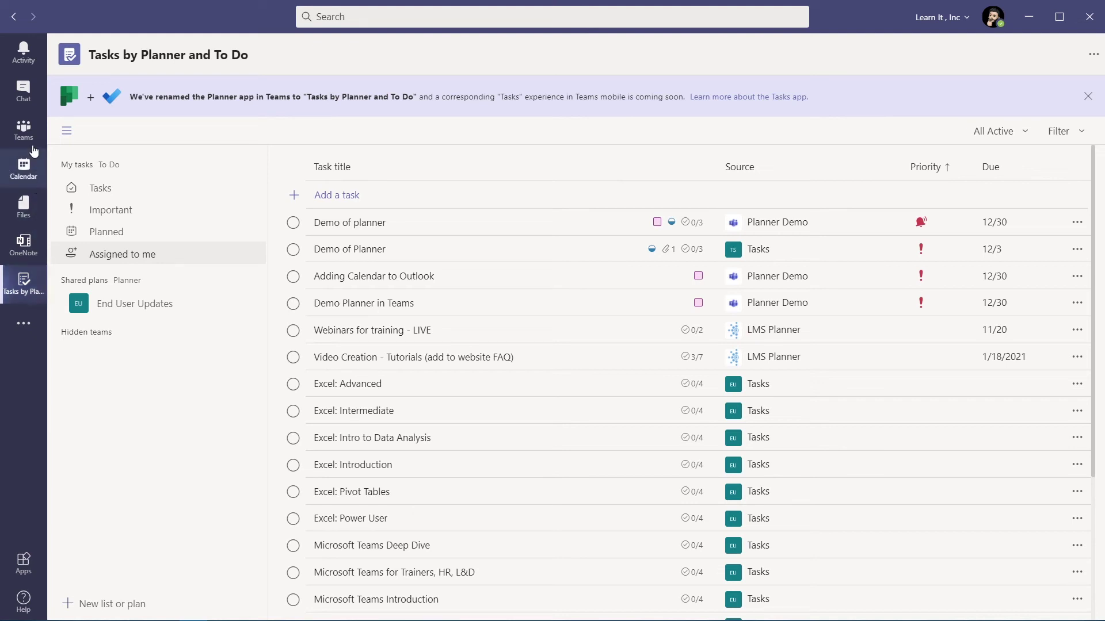
Add a Tasks by Planner and To Do tab to the sandbox team's General channel, using the existing Planner Demo plan.
left_click(24, 131)
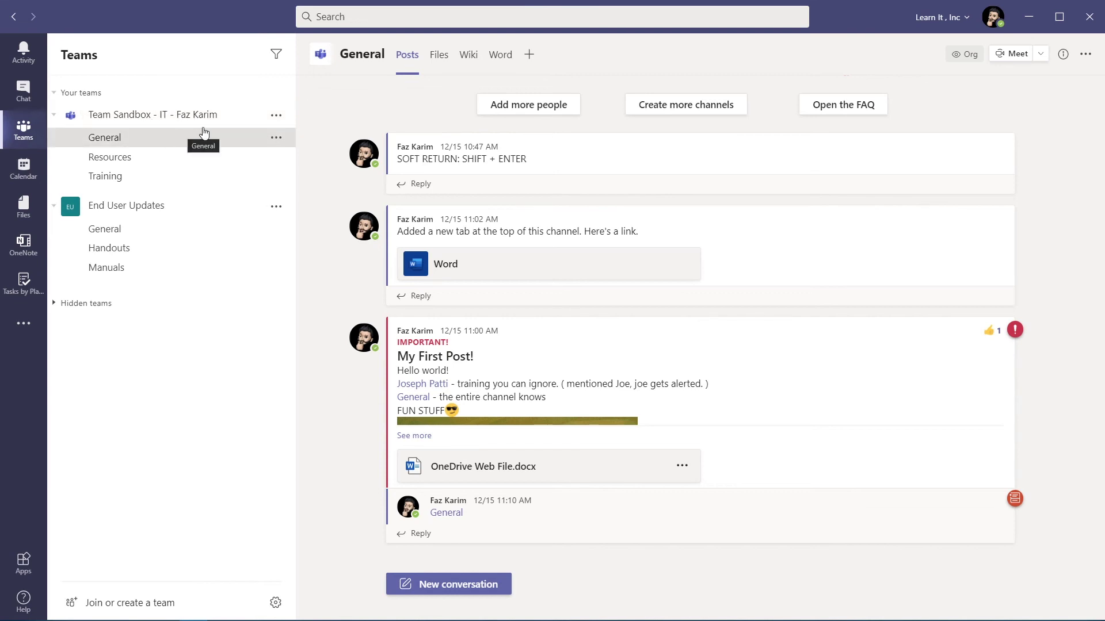
left_click(530, 55)
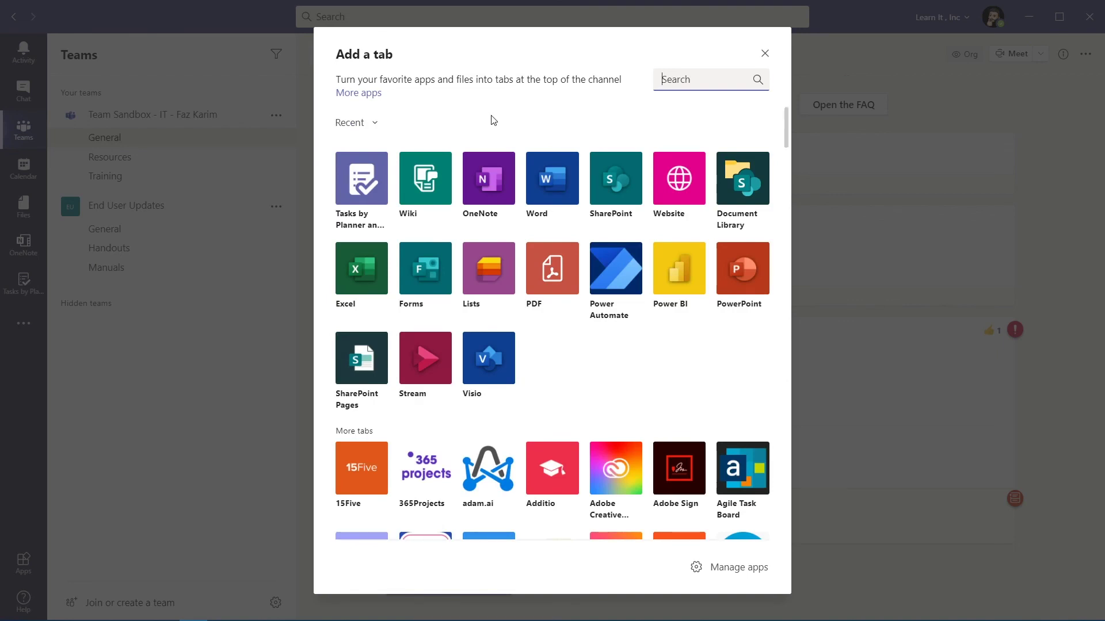
scroll(493, 120, "down", 1)
scroll(491, 118, "up", 1)
type("pl")
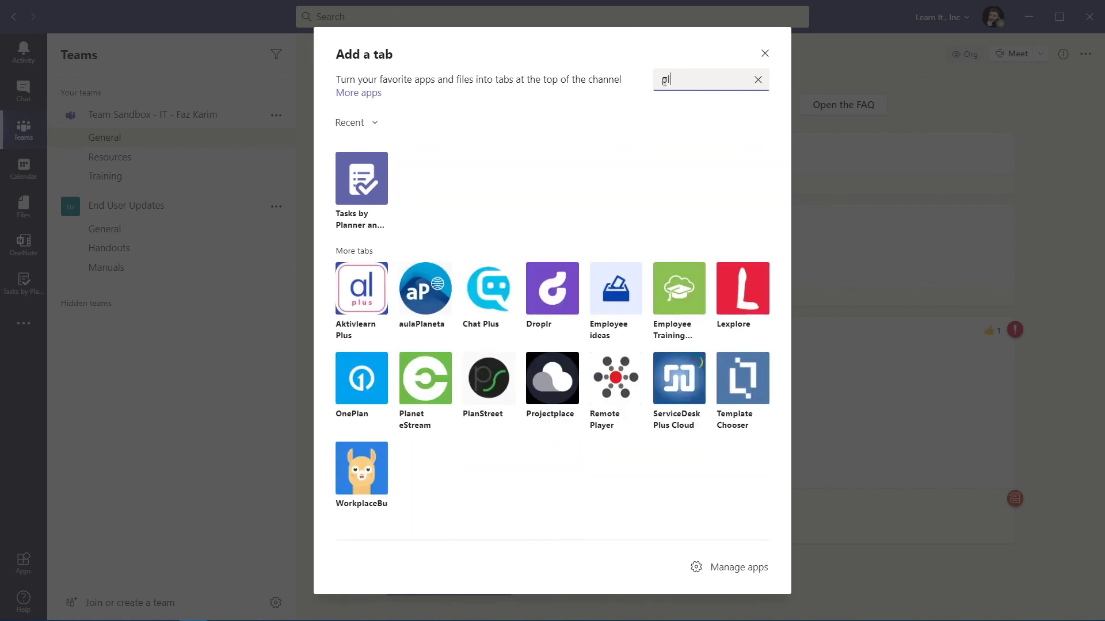
left_click(365, 189)
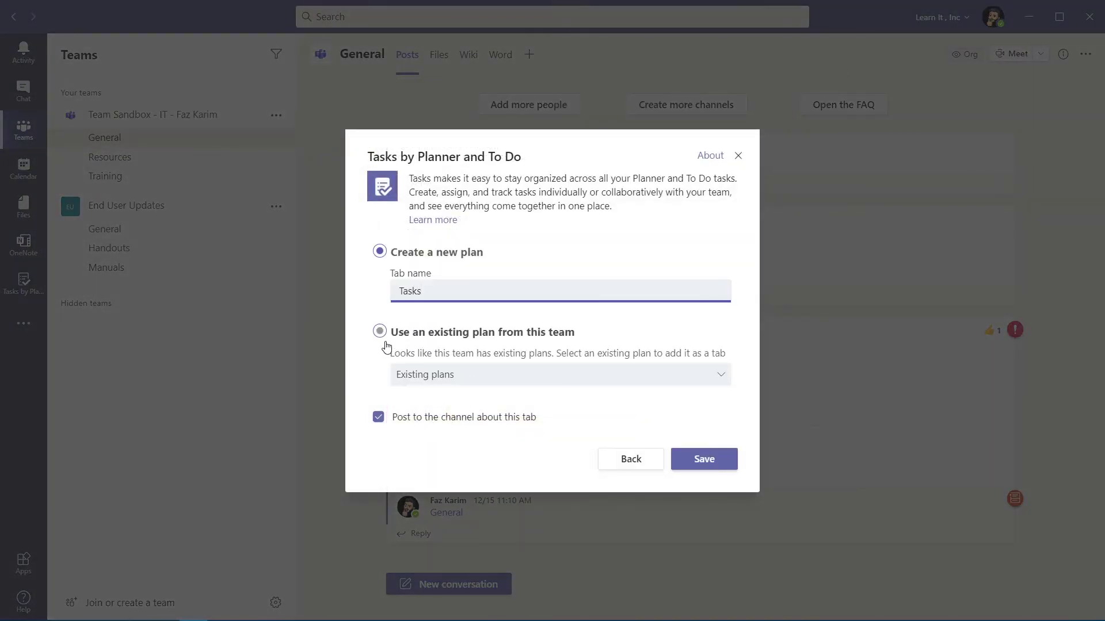
left_click(380, 336)
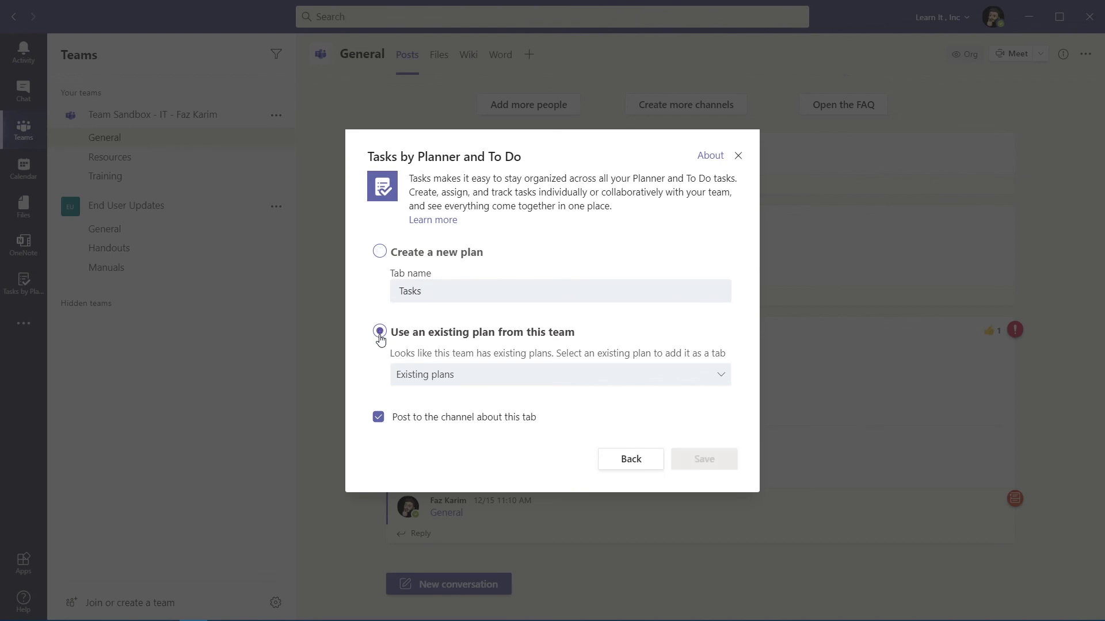
left_click(444, 385)
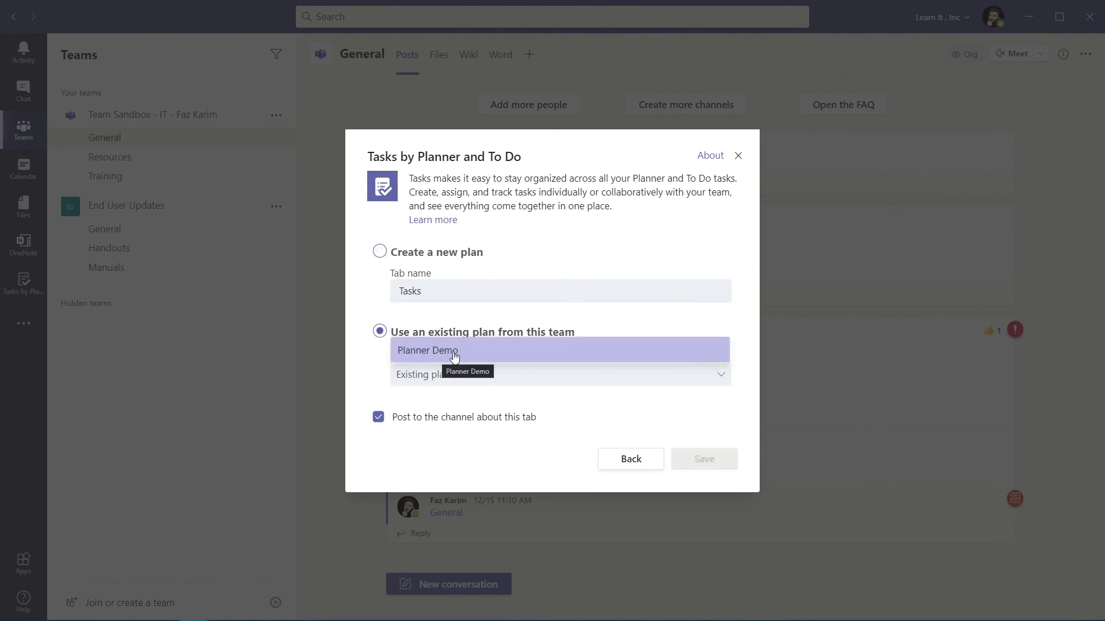
left_click(425, 353)
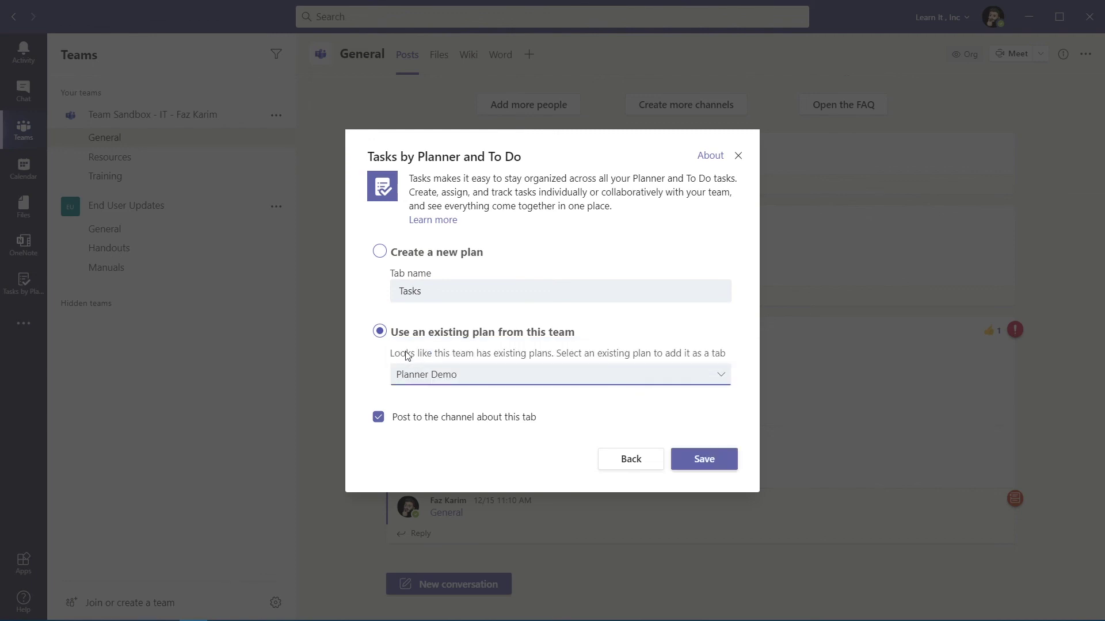
left_click(712, 460)
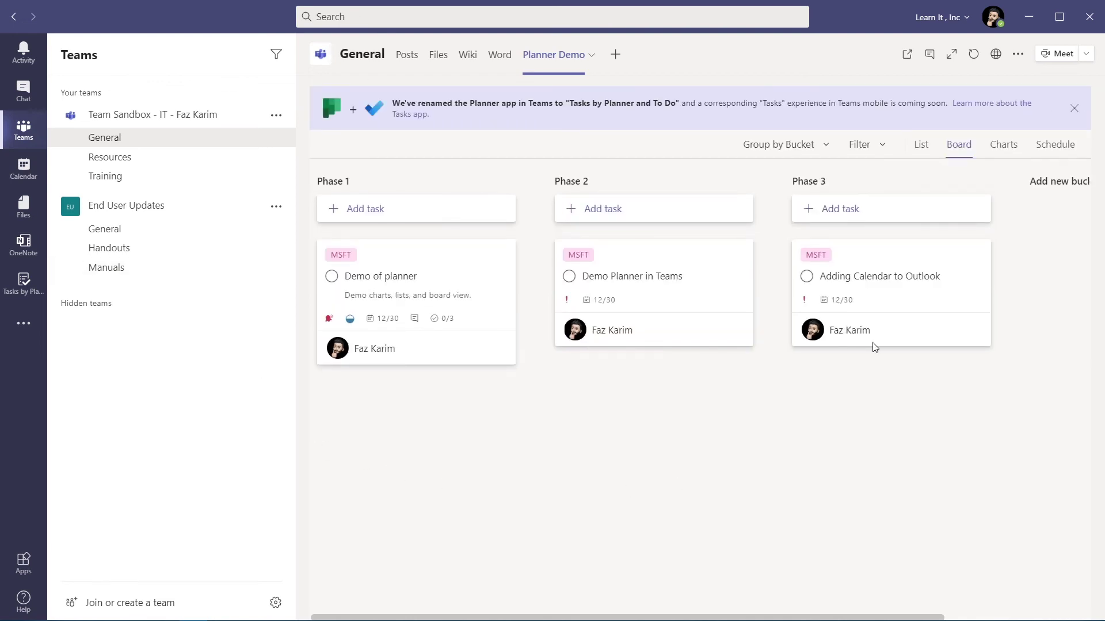
Dismiss the app renaming banner and review the Planner Demo board's grouping and filter options.
left_click(1074, 109)
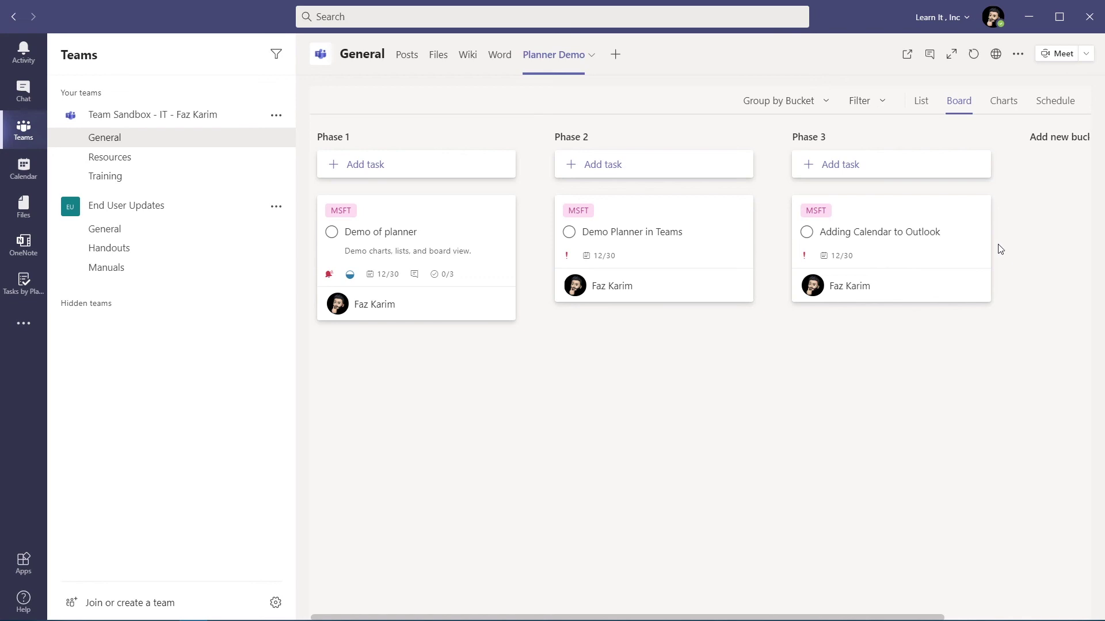
left_click(812, 102)
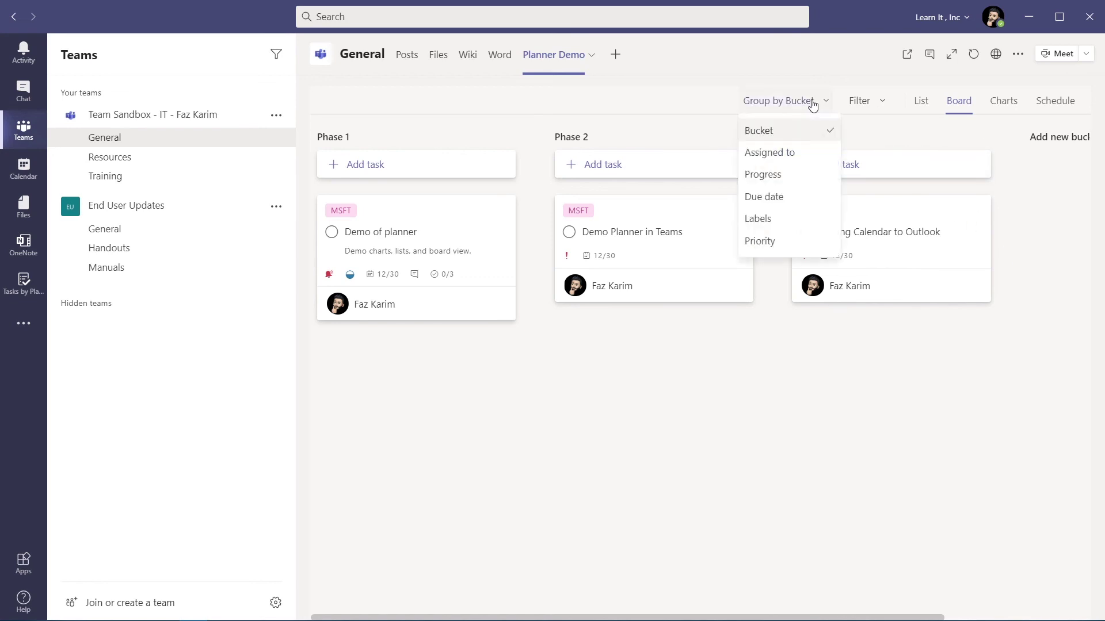
left_click(882, 107)
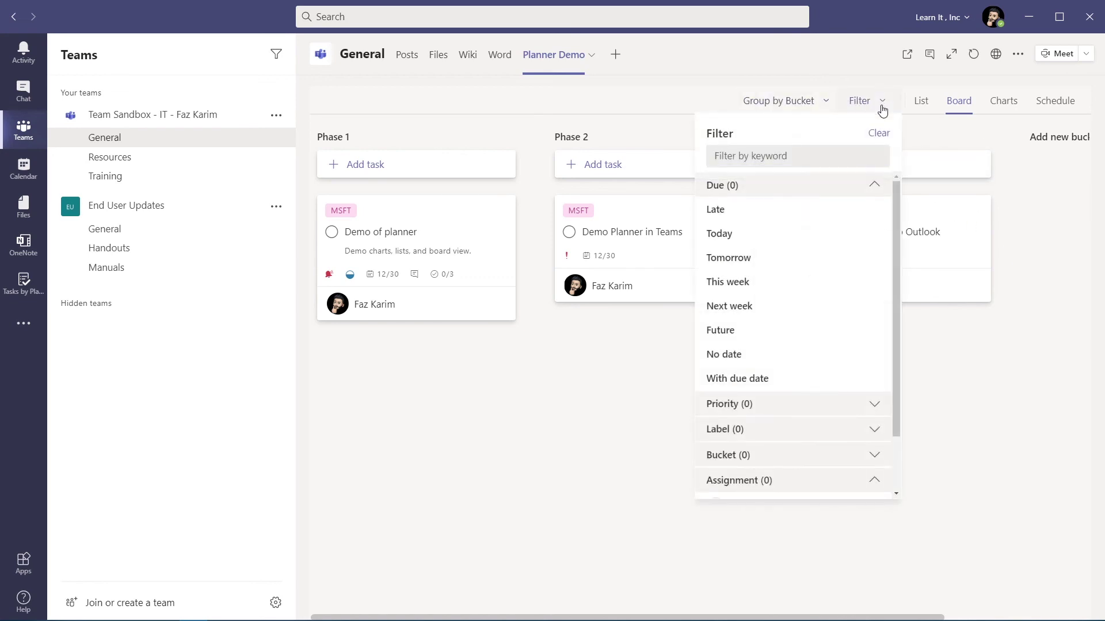
left_click(883, 108)
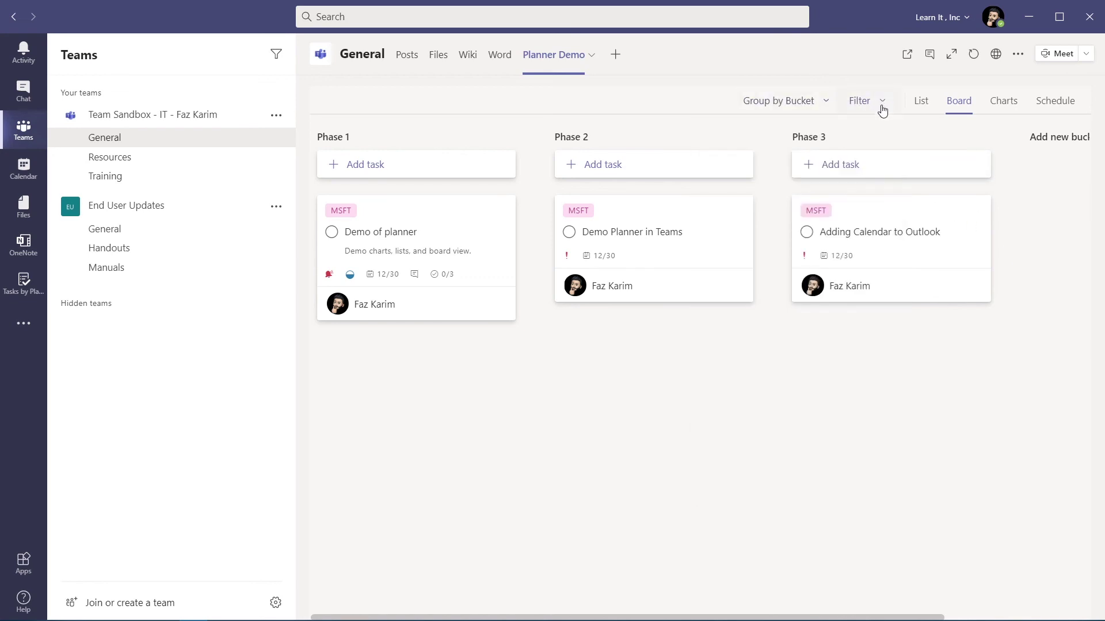
Switch the Planner Demo plan to the list view and add a task titled "test" in the Phase 1 bucket.
left_click(920, 105)
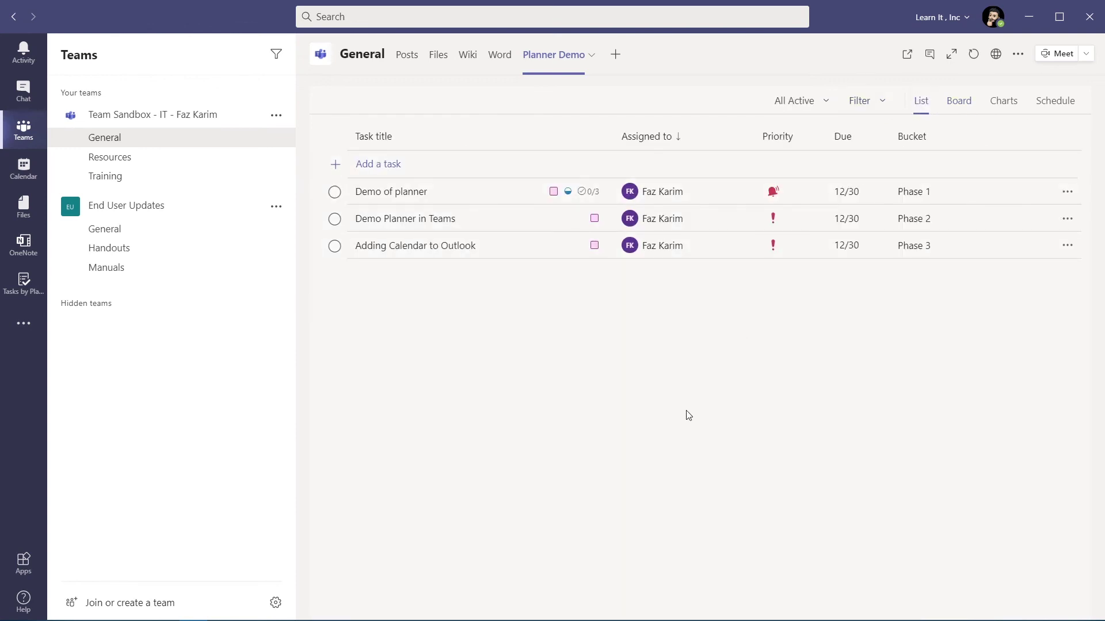
left_click(394, 166)
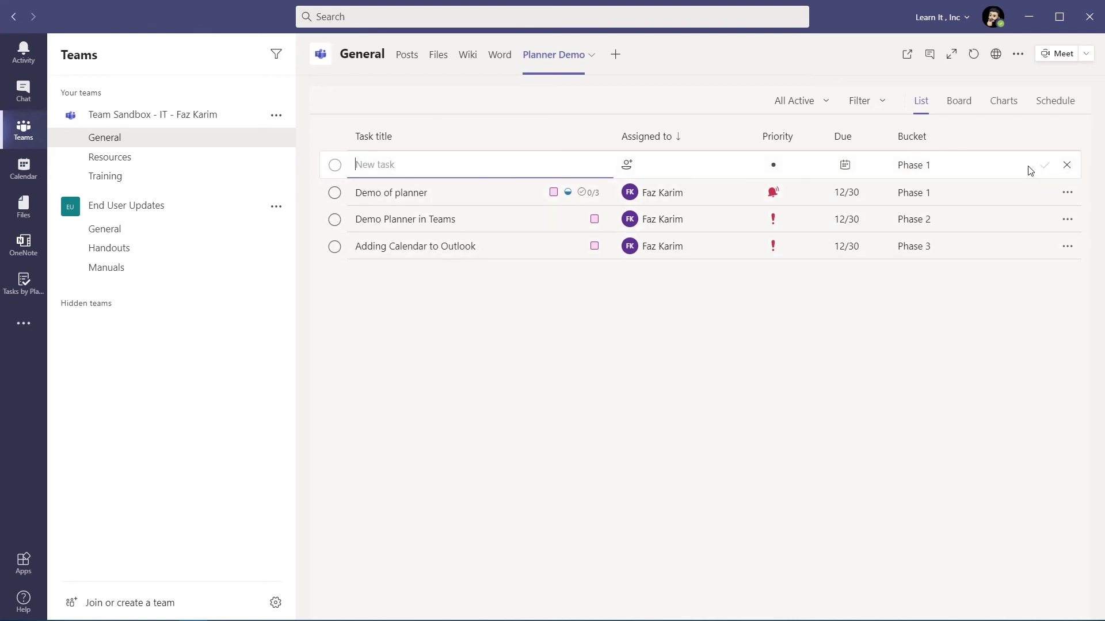
type("test")
left_click(1044, 167)
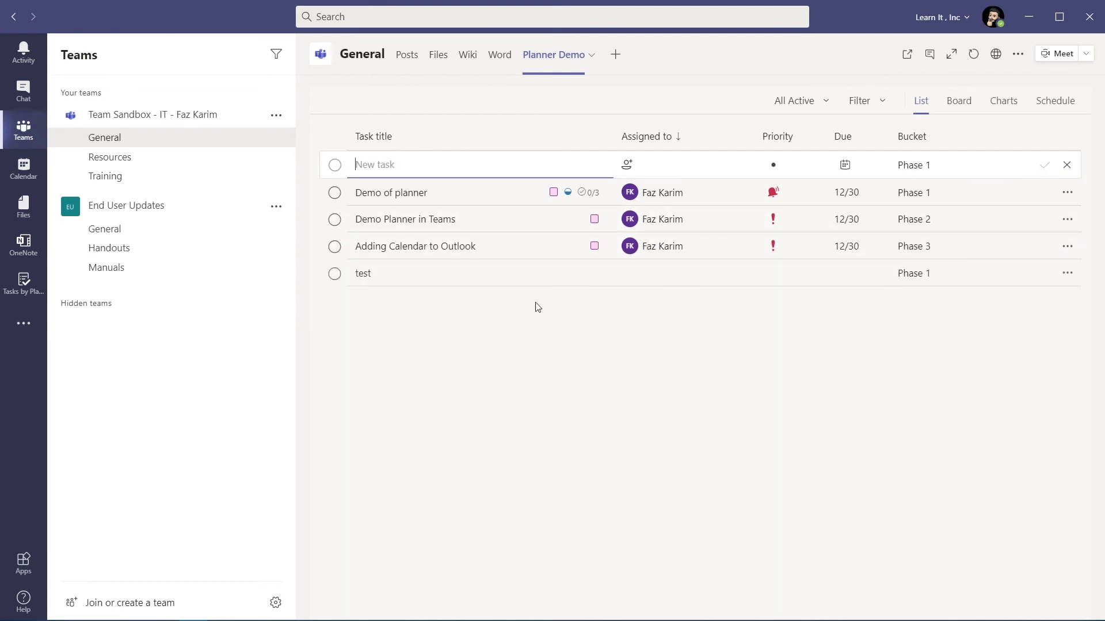
Review the assignment, priority, progress and due date options available for the "test" task.
left_click(1068, 273)
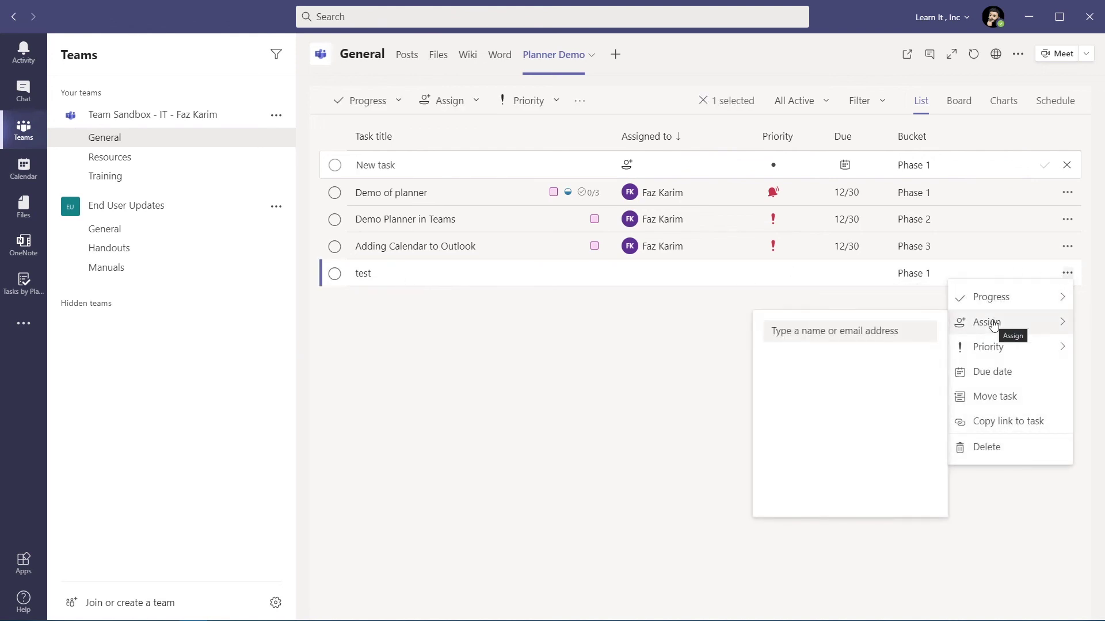
mouse_move(1003, 348)
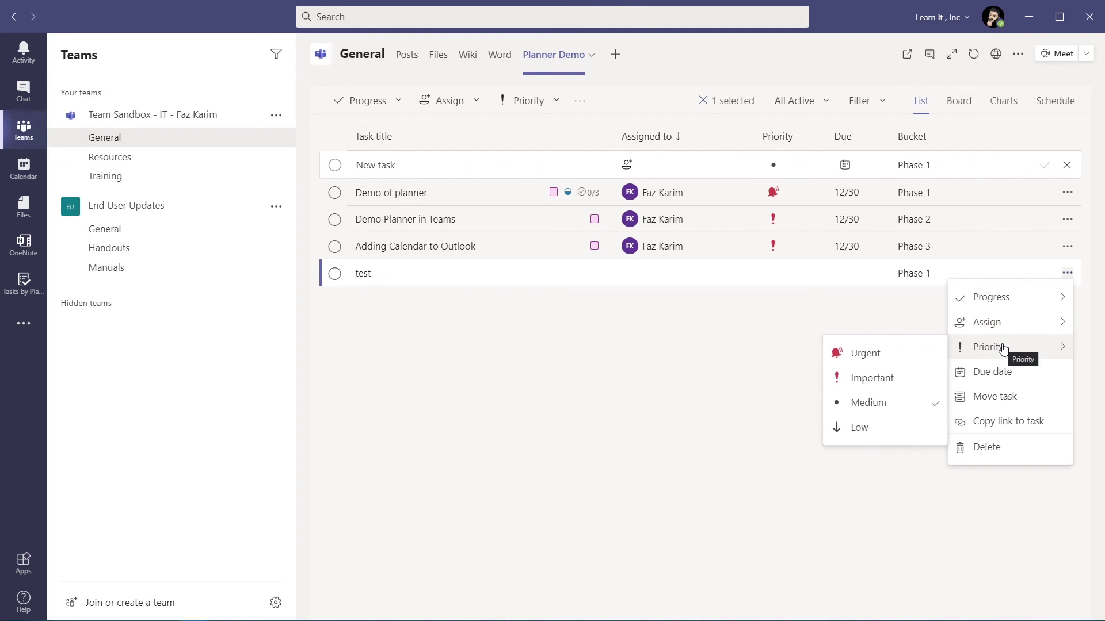
mouse_move(1009, 294)
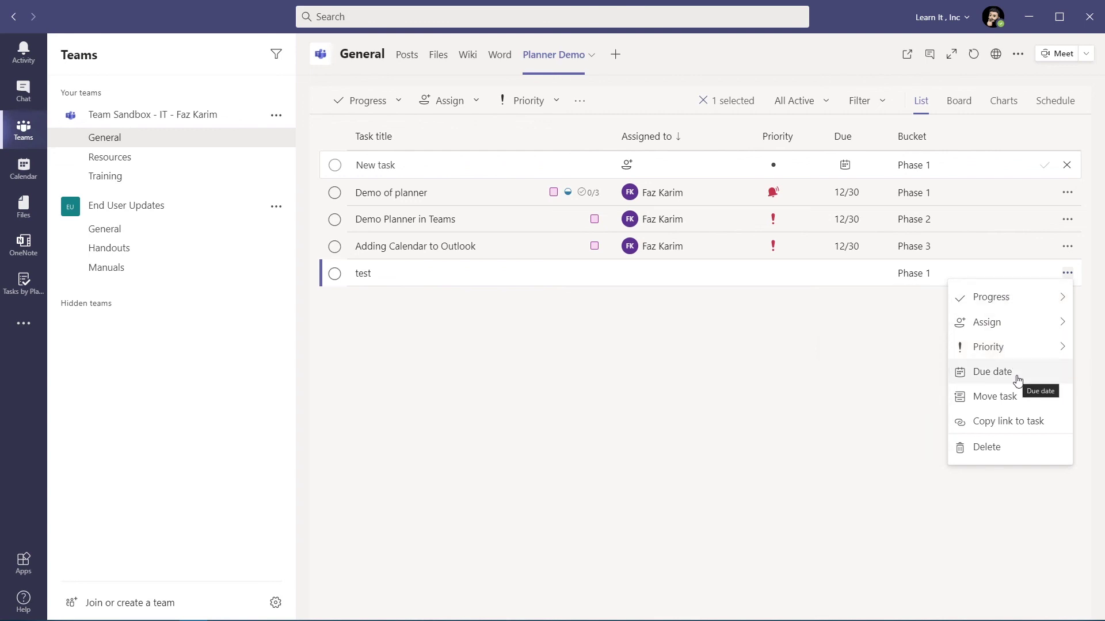
left_click(686, 407)
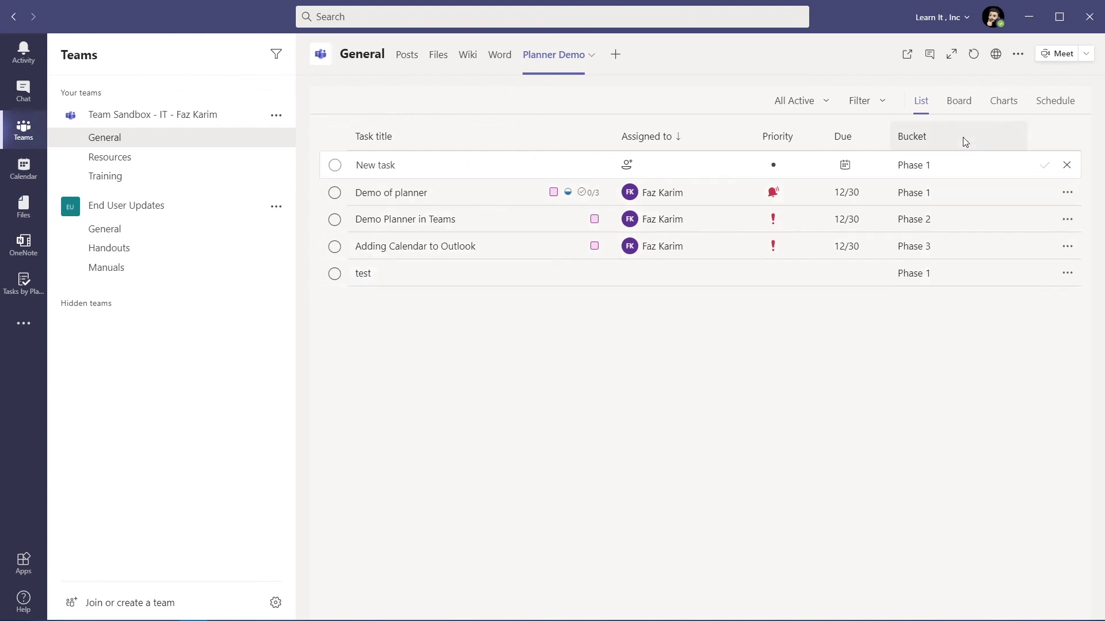
Examine the Planner Demo plan in the board, charts and schedule views.
left_click(961, 103)
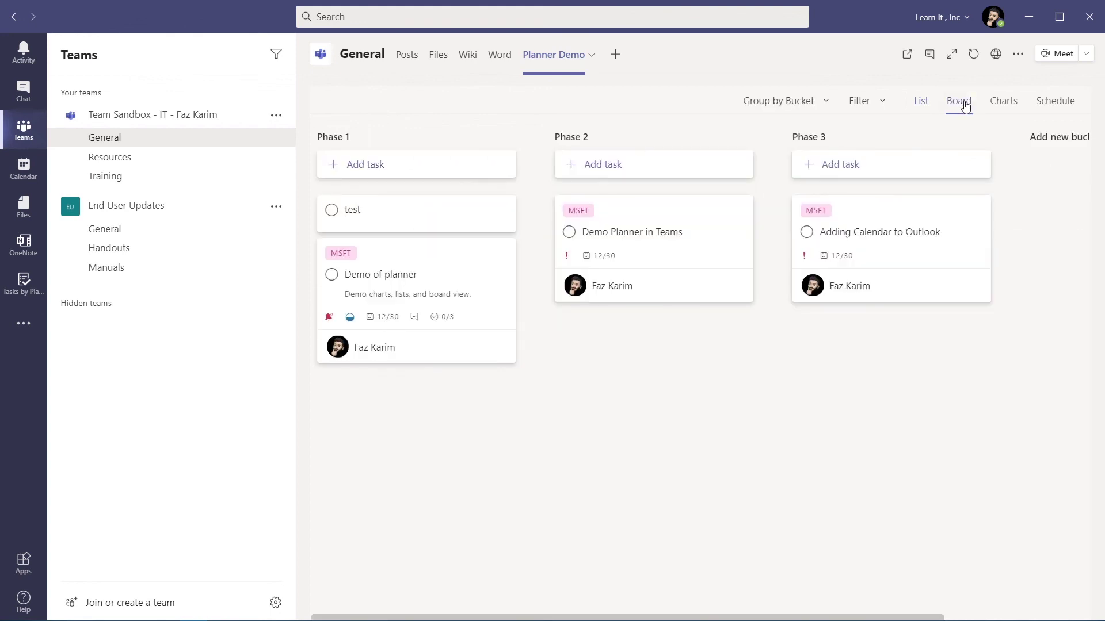
left_click(1003, 103)
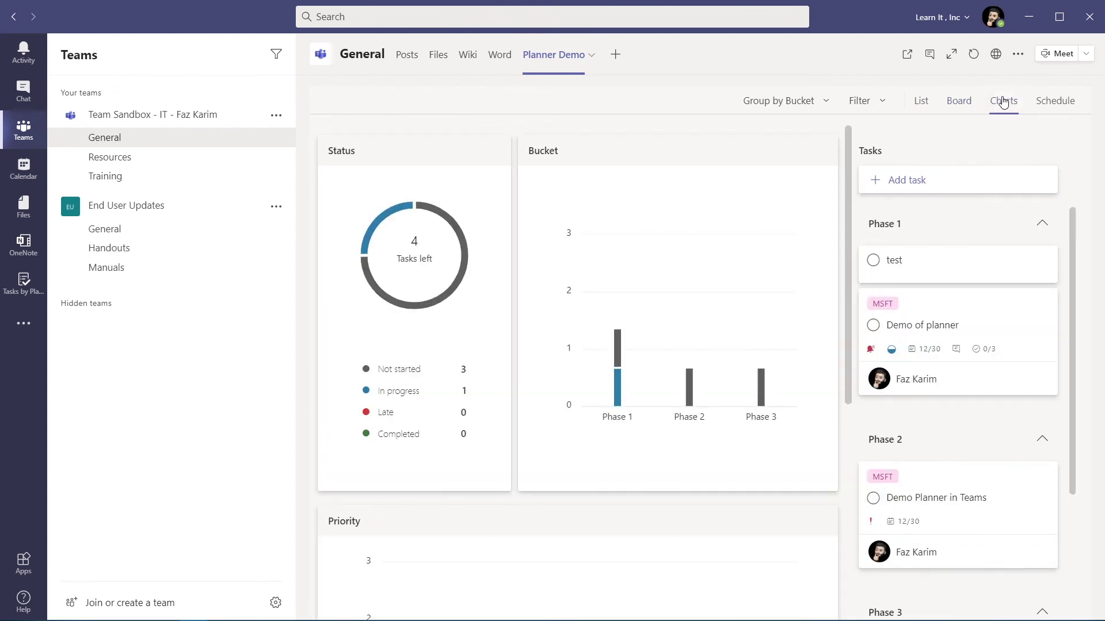
left_click(950, 109)
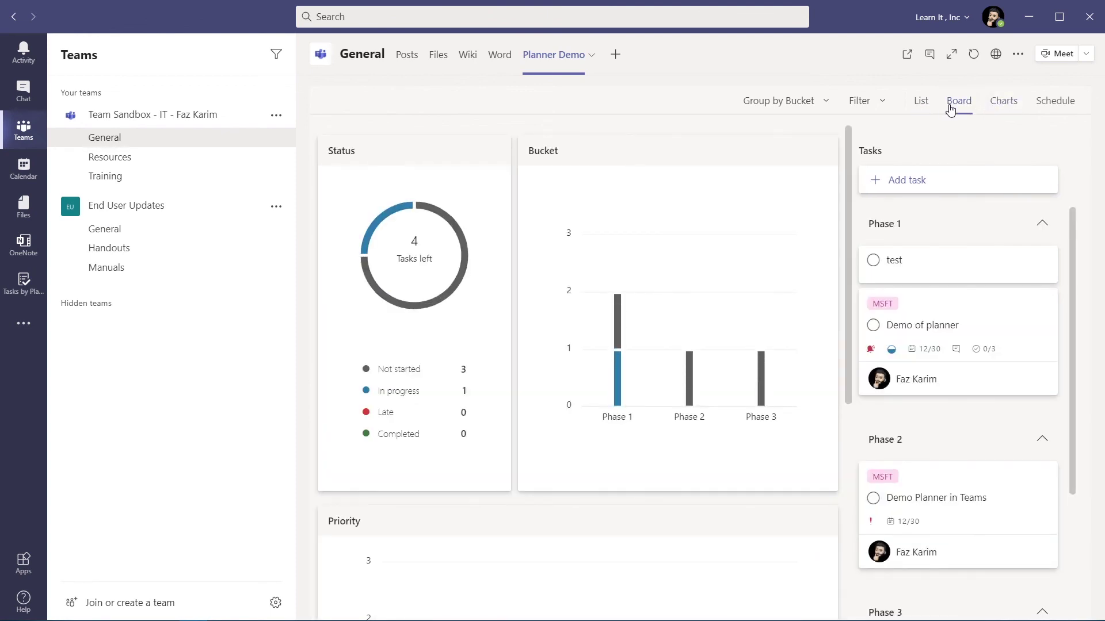
left_click(1043, 110)
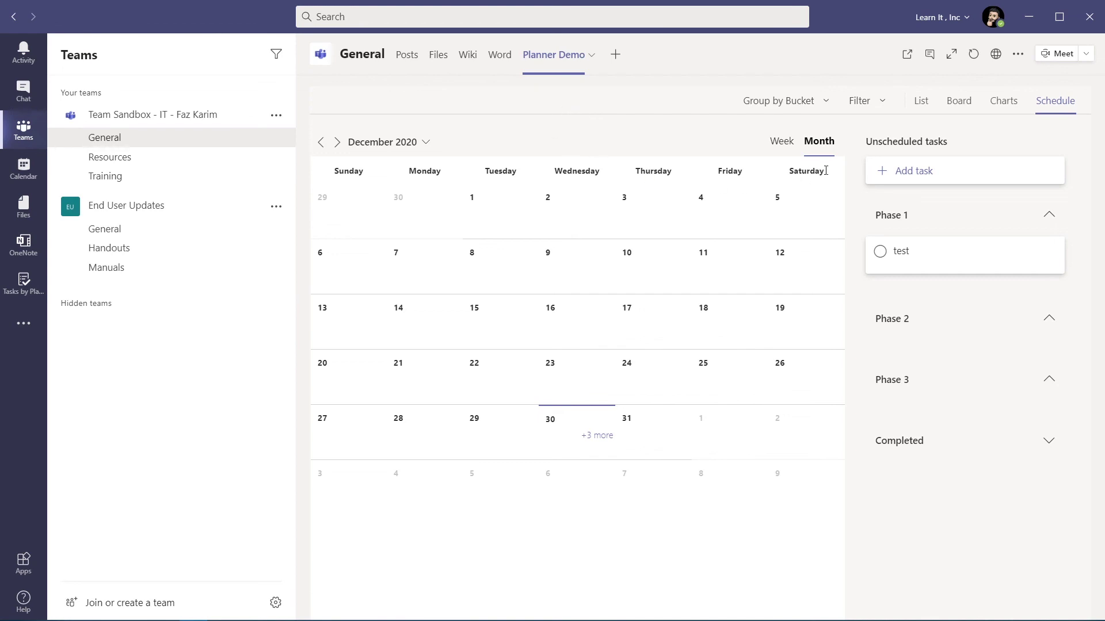
Open the Planner Demo plan on the Planner website and review its additional plan options.
left_click(995, 57)
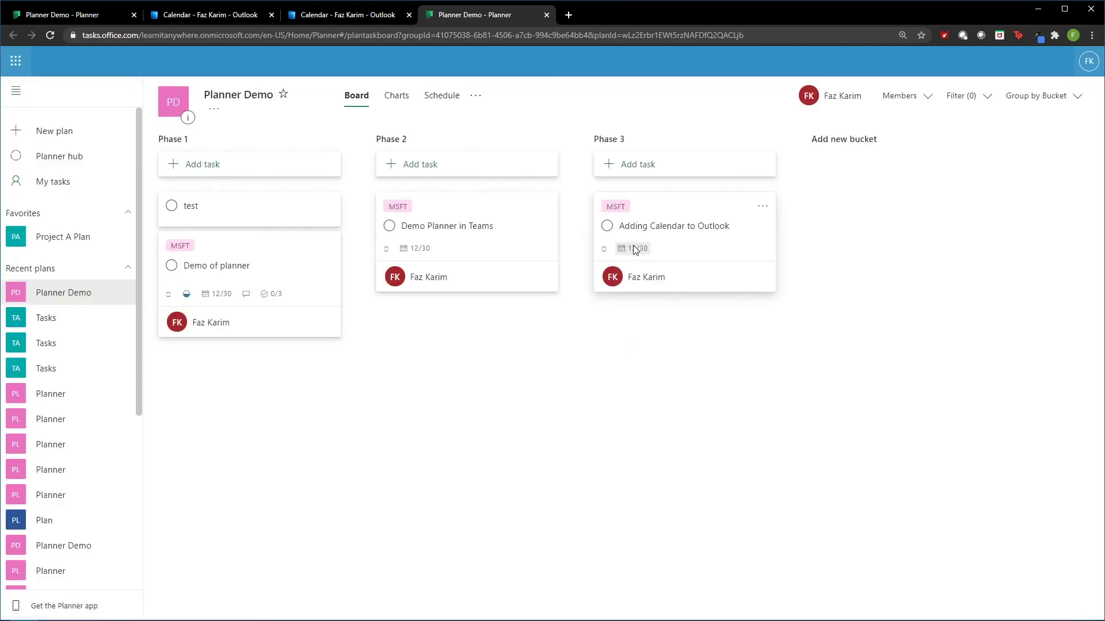
left_click(476, 96)
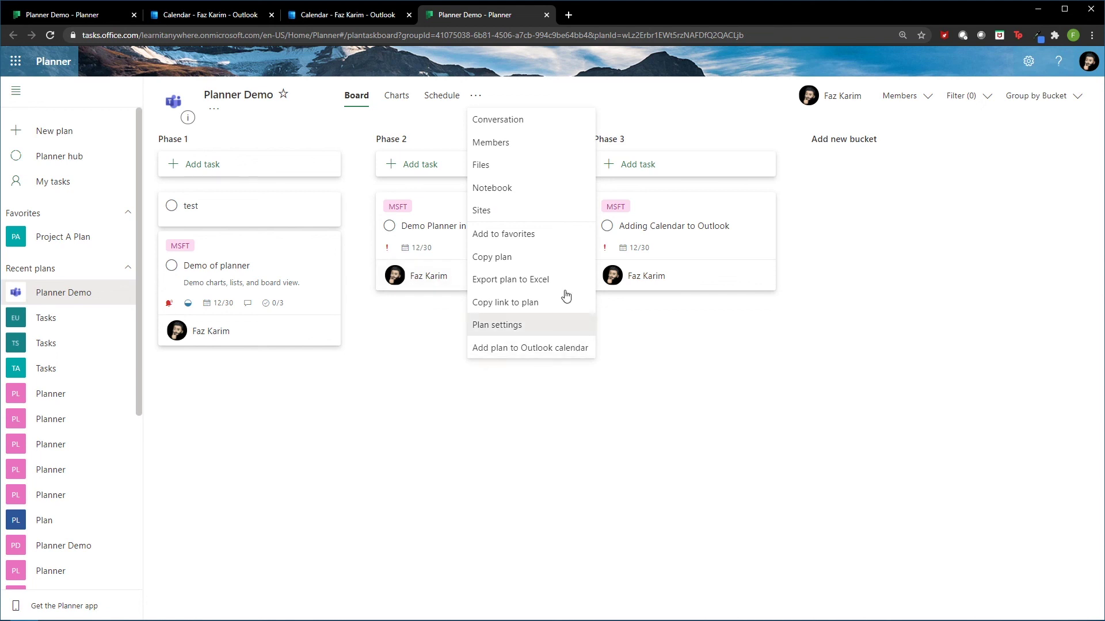